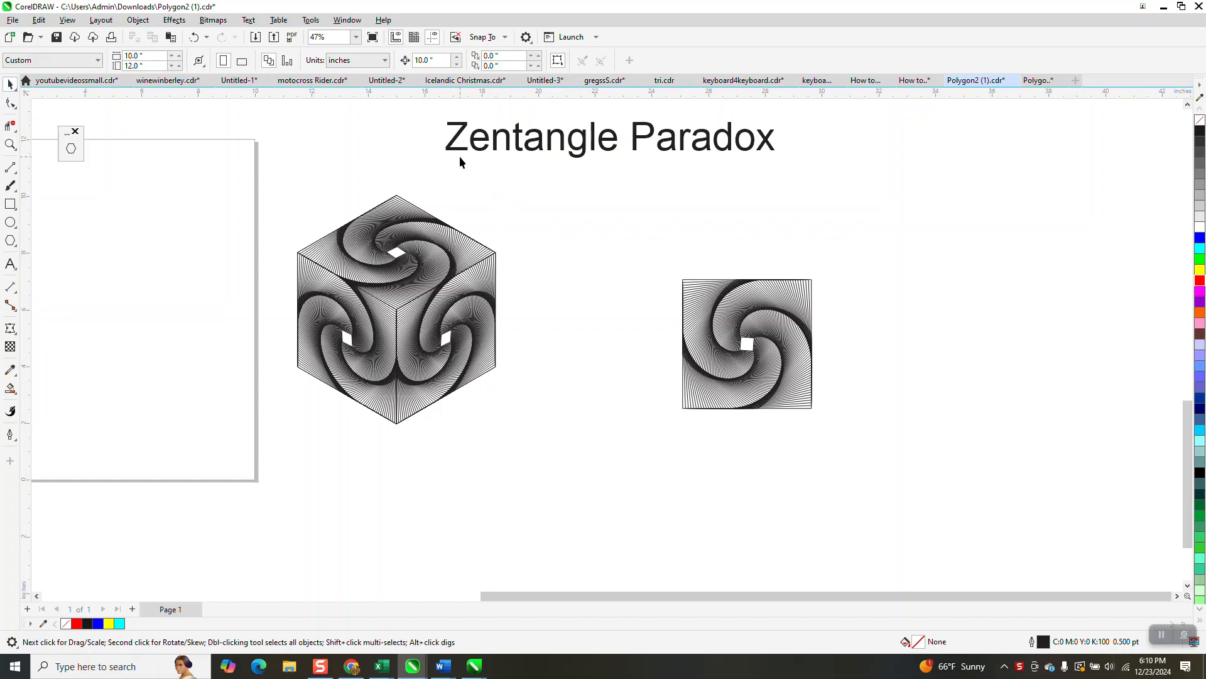
Examine the title and the zentangle cube example up close
left_click(594, 150)
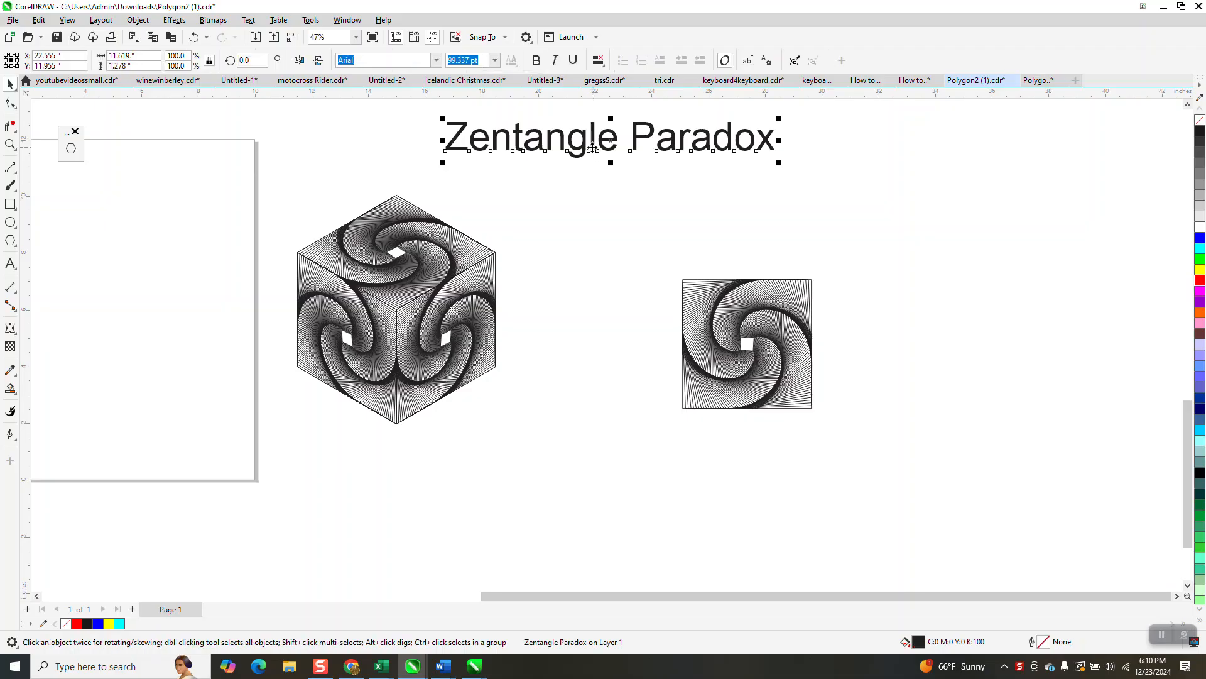
left_click(544, 171)
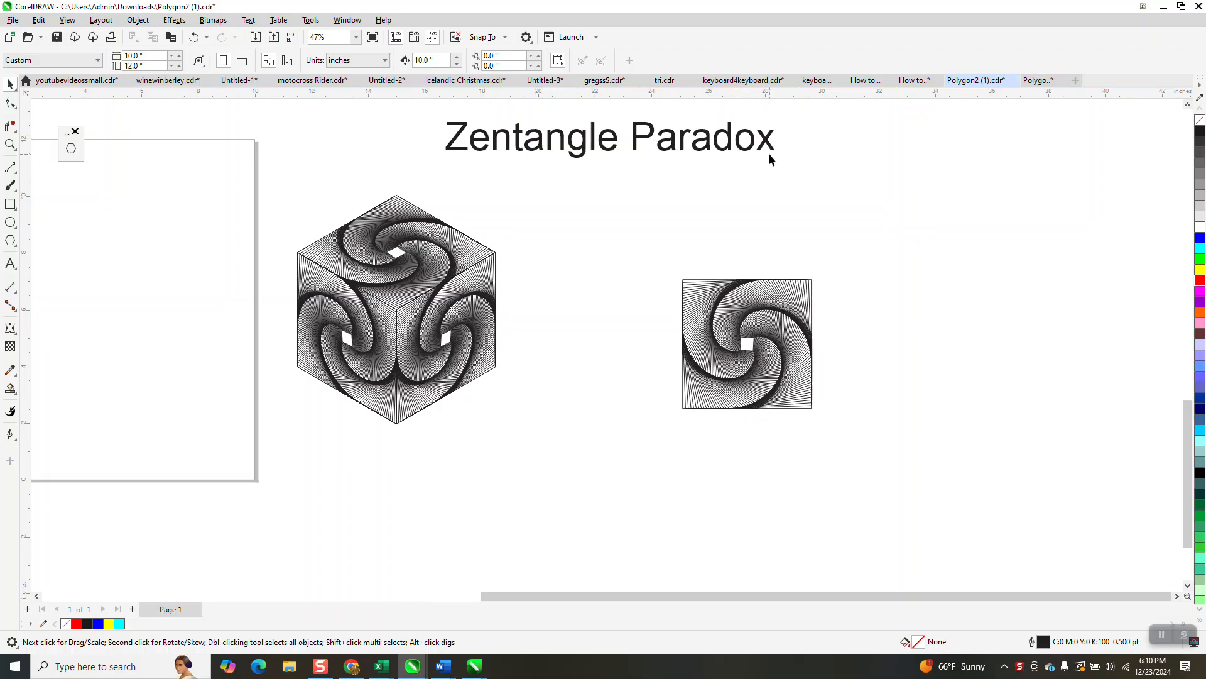
scroll(612, 270, "down", 1)
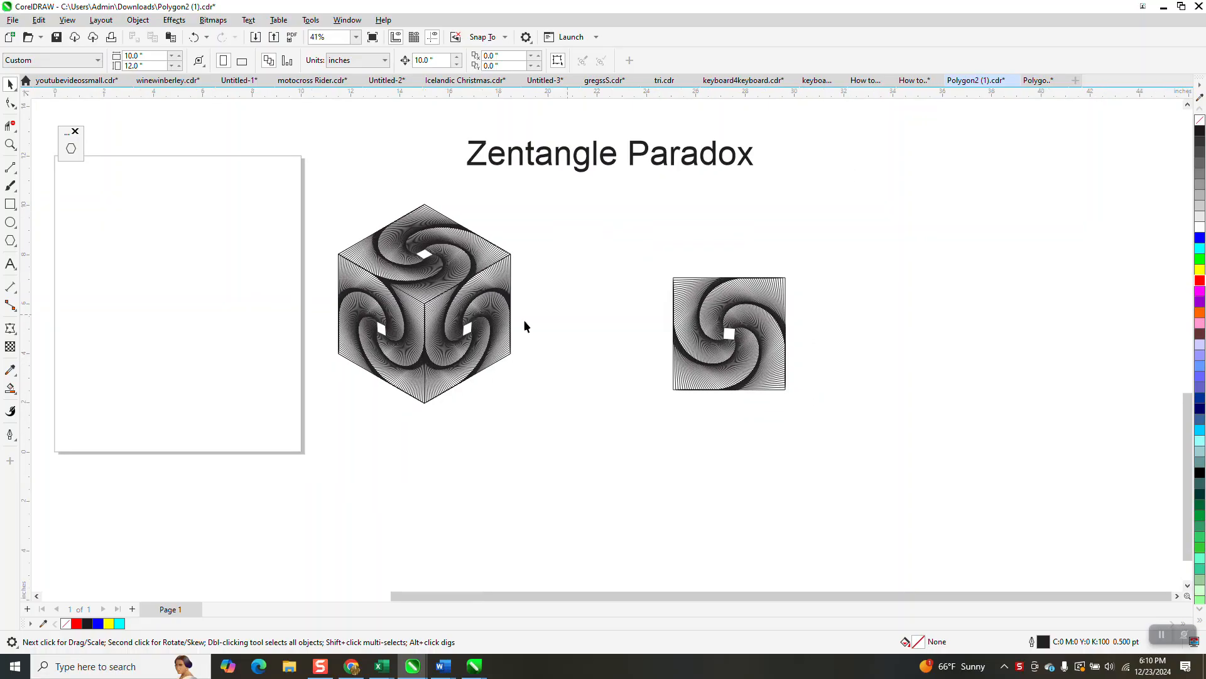
left_click(10, 145)
left_click_drag(331, 191, 549, 444)
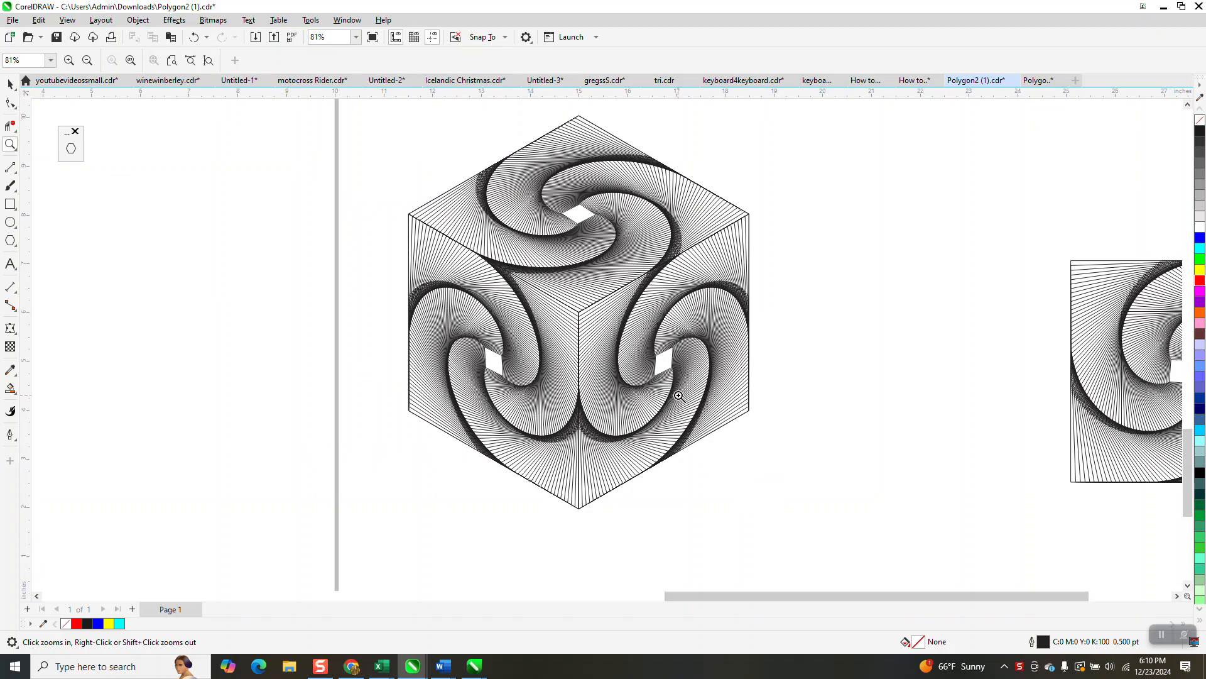
scroll(760, 304, "down", 4)
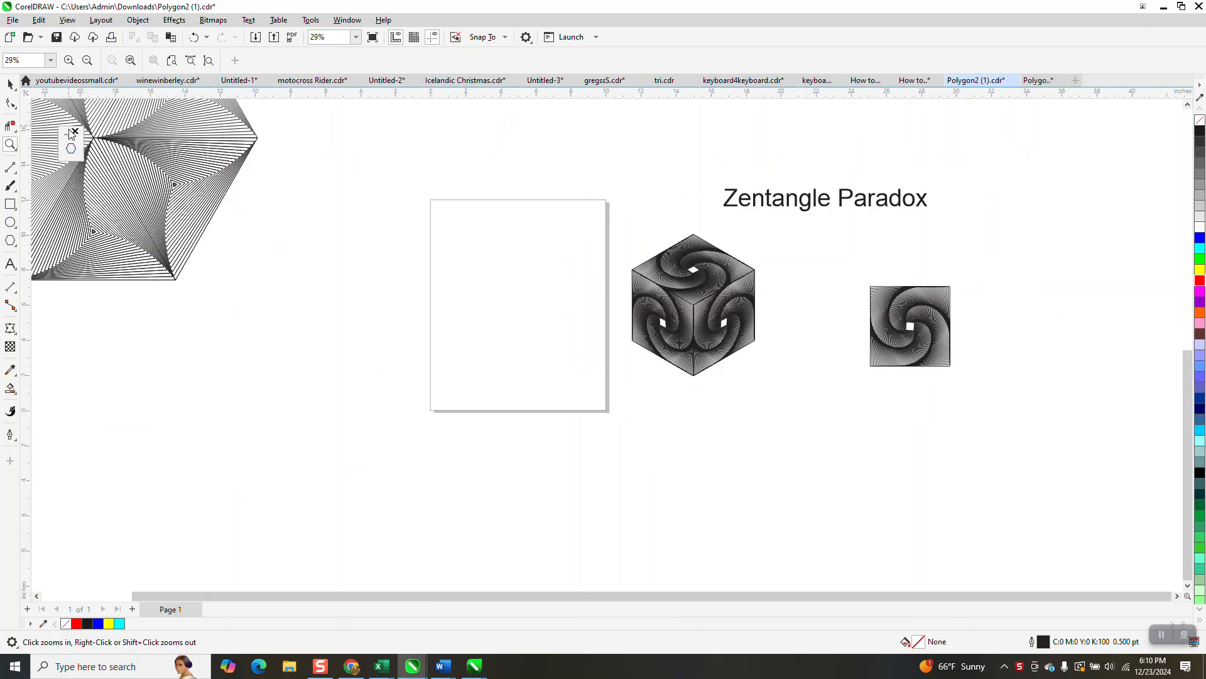
Draw a 12-sided polygon about 7.8 inches wide on the blank page with the Polygon tool
left_click_drag(69, 135, 324, 133)
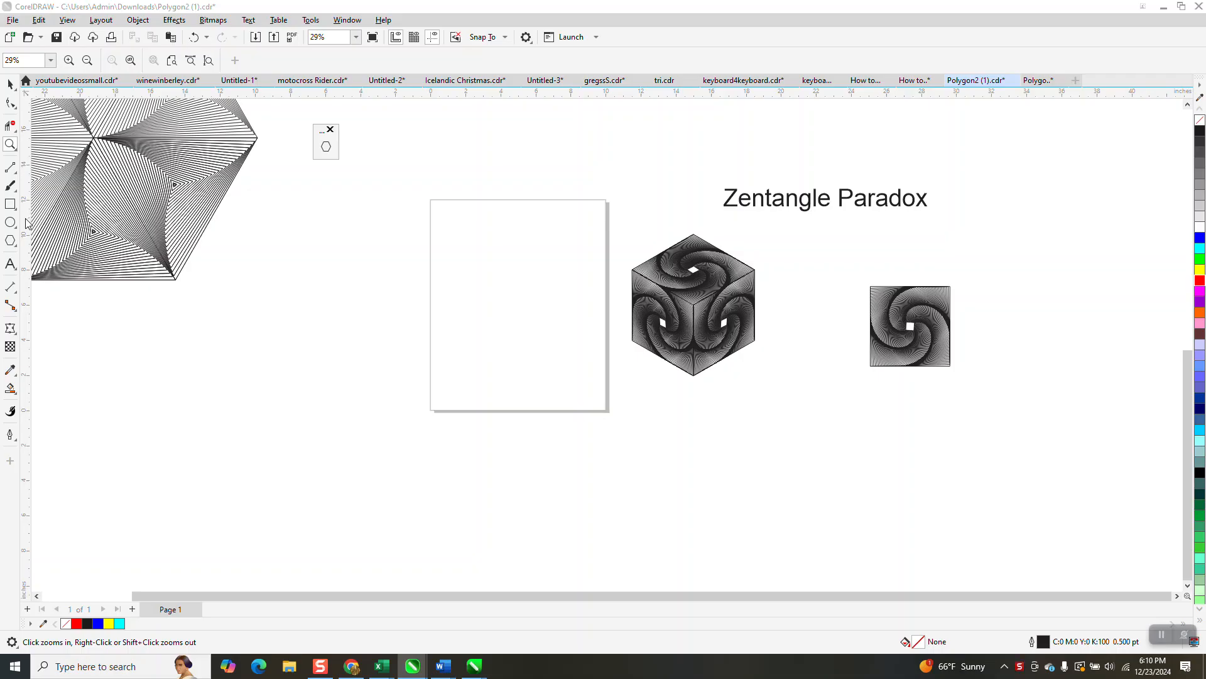
left_click(17, 252)
left_click(49, 241)
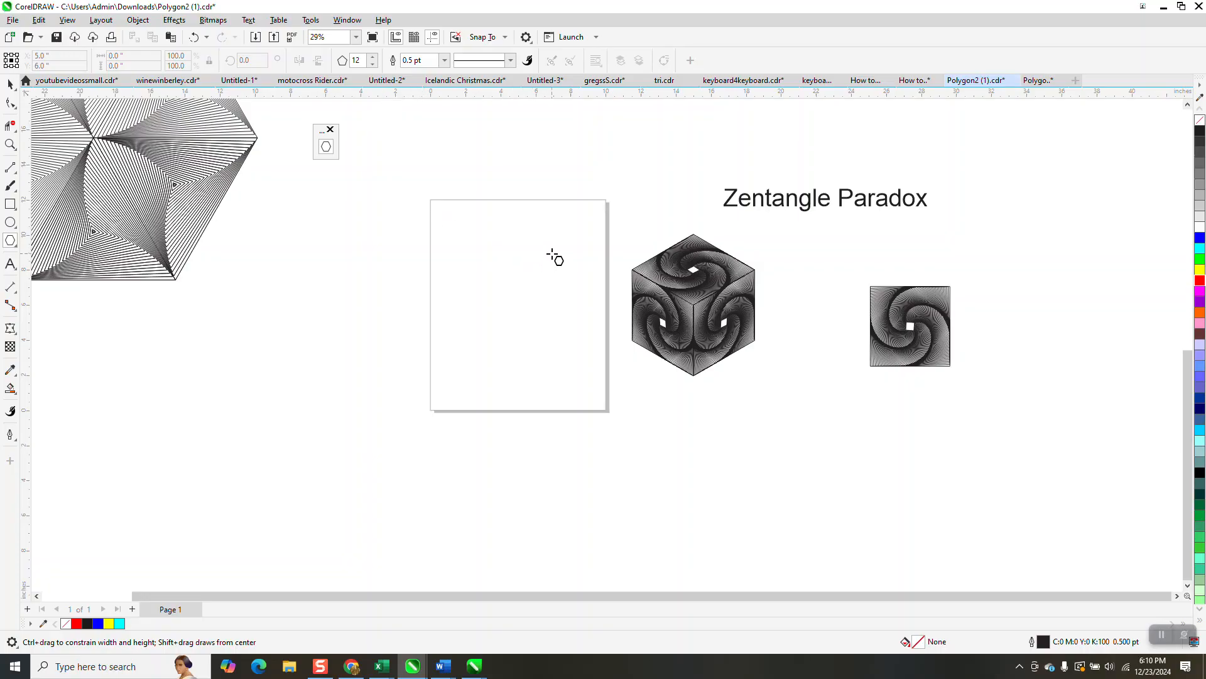
left_click_drag(565, 240, 484, 363)
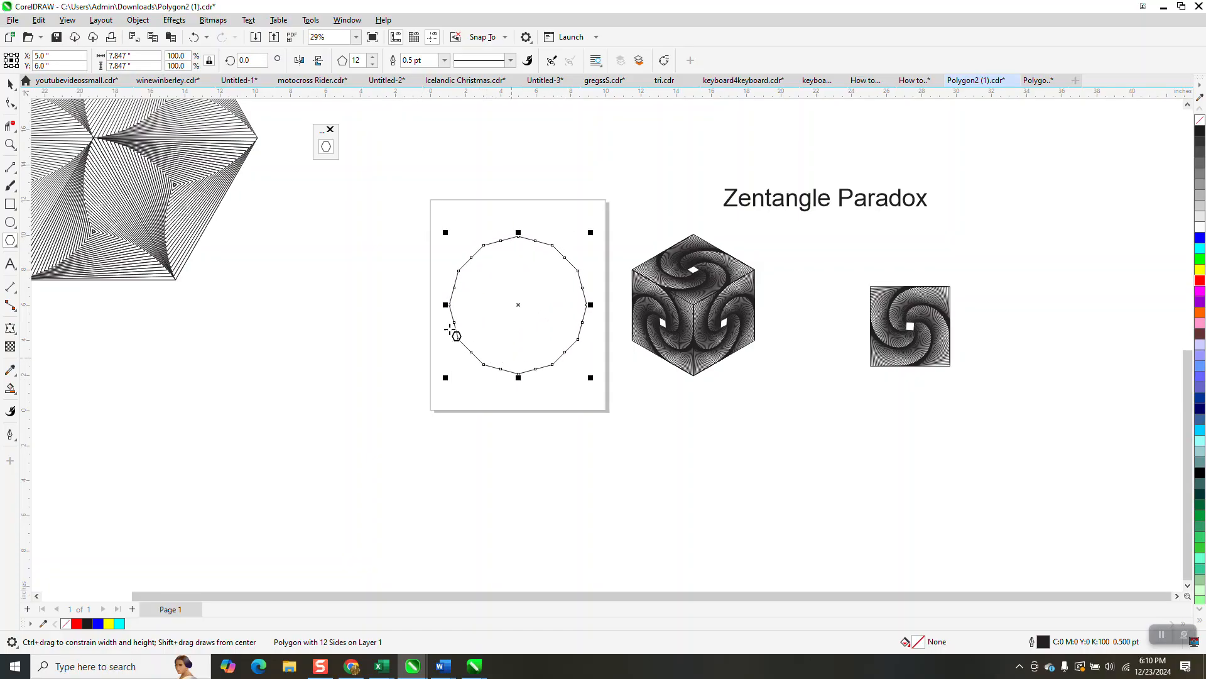
Scale the polygon to 99% and rotate it by 1 degree
left_click(10, 145)
left_click_drag(431, 202, 716, 447)
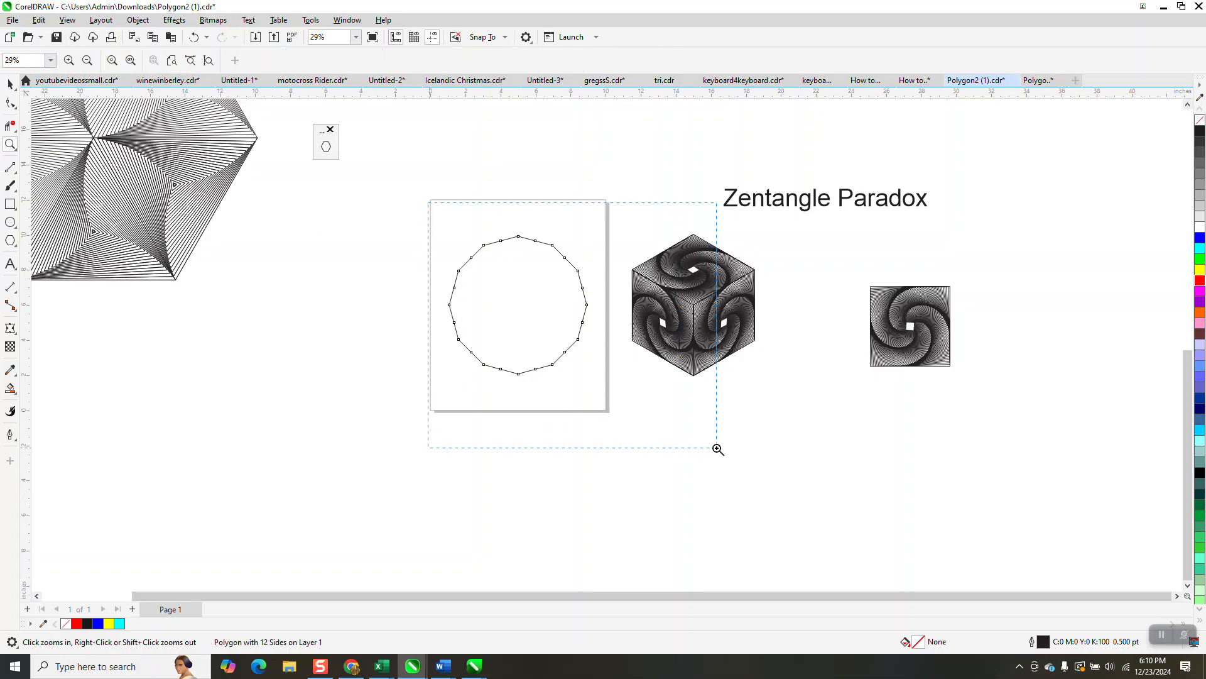
left_click(10, 83)
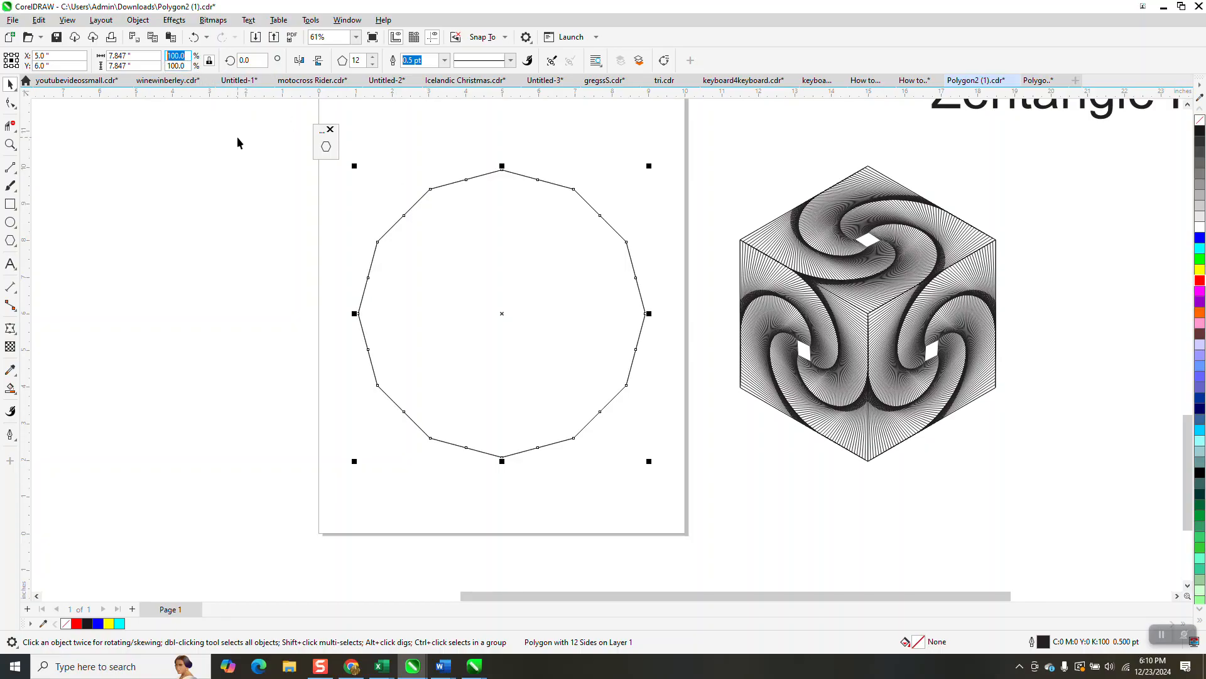
type("99")
key("Return")
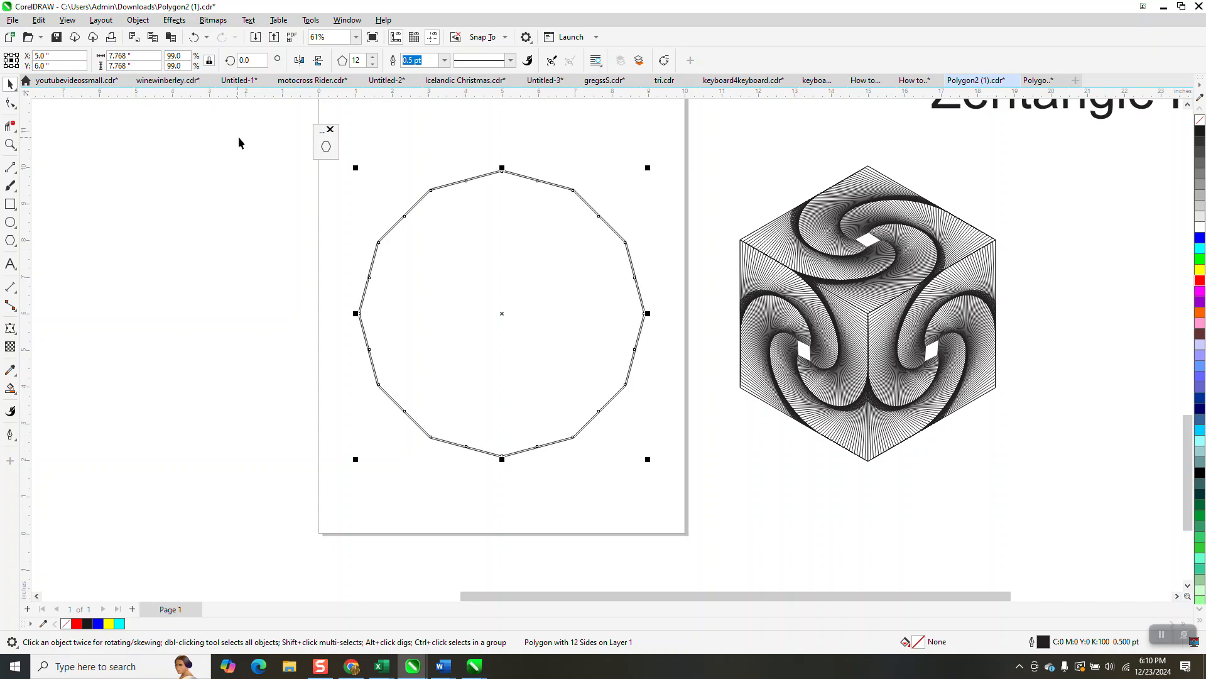
type("1")
key("Return")
Repeat the scale-and-rotate duplicate many times to build a spiral of nested polygons
key("ctrl+d")
key("ctrl+d")
key("ctrl+d")
key("ctrl+d")
key("ctrl+d")
key("ctrl+d")
key("ctrl+d")
key("ctrl+d")
key("ctrl+d")
key("ctrl+d")
key("ctrl+d")
key("ctrl+d")
key("ctrl+d")
key("ctrl+d")
key("ctrl+d")
key("ctrl+d")
key("ctrl+d")
key("ctrl+d")
key("ctrl+d")
key("ctrl+d")
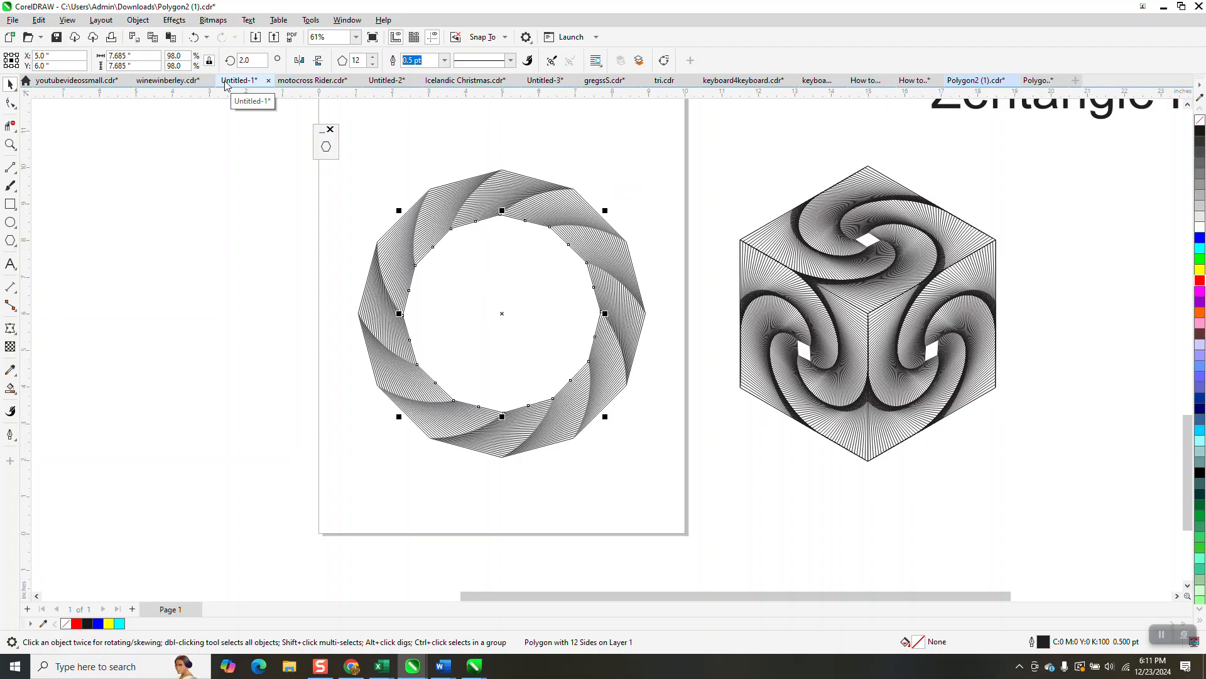
key("ctrl+d")
key("ctrl+d")
key("ctrl+d")
key("ctrl+d")
key("ctrl+d")
key("ctrl+d")
key("ctrl+d")
key("ctrl+d")
key("ctrl+d")
key("ctrl+d")
key("ctrl+d")
key("ctrl+d")
key("ctrl+d")
key("ctrl+d")
key("ctrl+d")
key("ctrl+d")
key("ctrl+d")
key("ctrl+d")
key("ctrl+d")
key("ctrl+d")
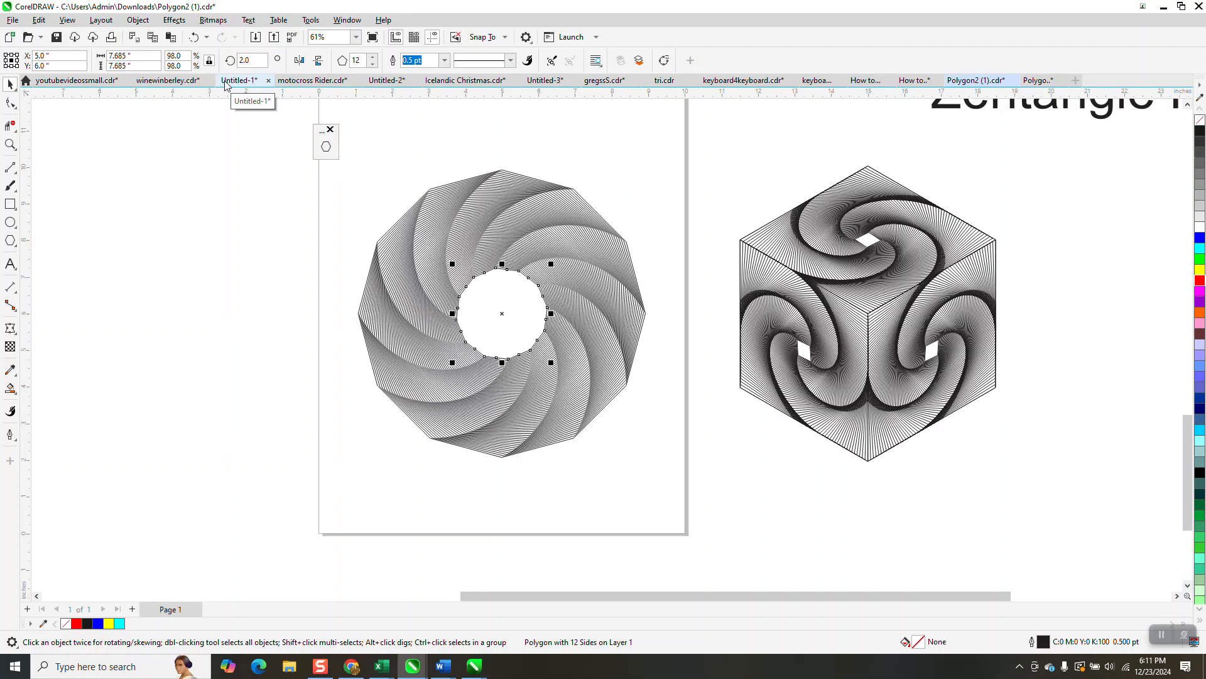
key("ctrl+d")
key("ctrl+d")
key("ctrl+d")
key("ctrl+d")
key("ctrl+d")
key("ctrl+d")
key("ctrl+d")
key("ctrl+d")
key("ctrl+d")
key("ctrl+d")
key("ctrl+d")
key("ctrl+d")
key("ctrl+d")
key("ctrl+d")
key("ctrl+d")
key("ctrl+d")
key("ctrl+d")
key("ctrl+d")
key("ctrl+d")
key("ctrl+d")
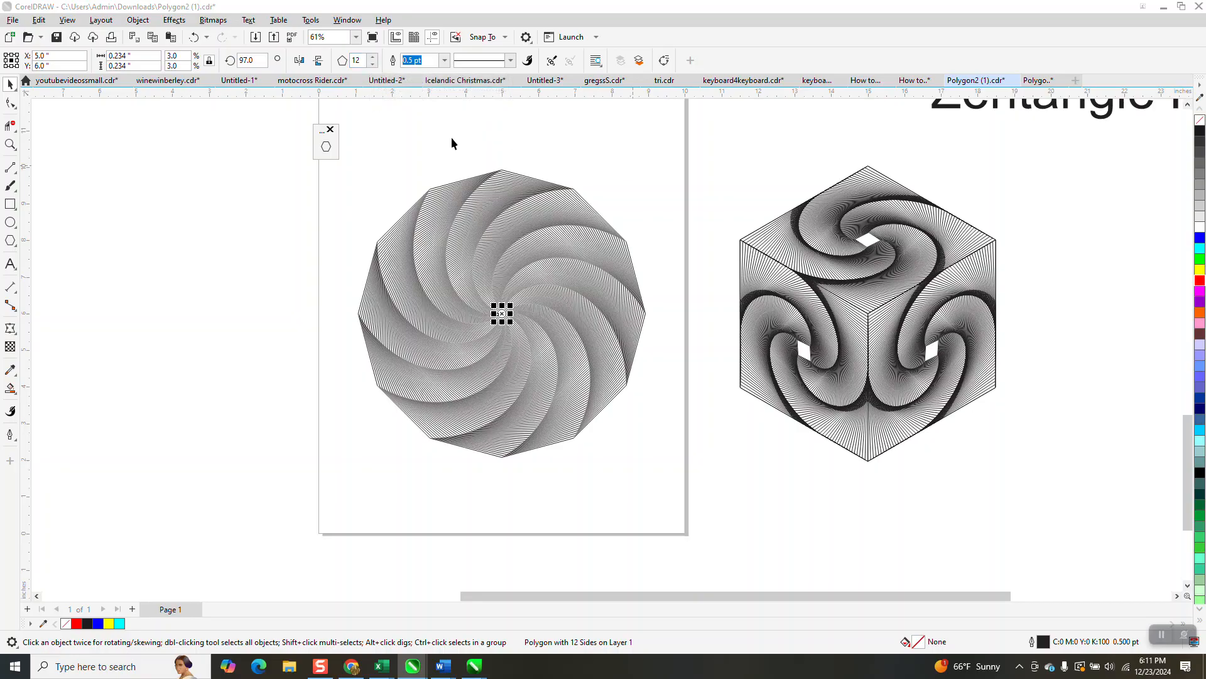
Select all the spiral polygons and change their number of sides to 4
left_click_drag(688, 145, 708, 311)
left_click_drag(353, 485, 352, 479)
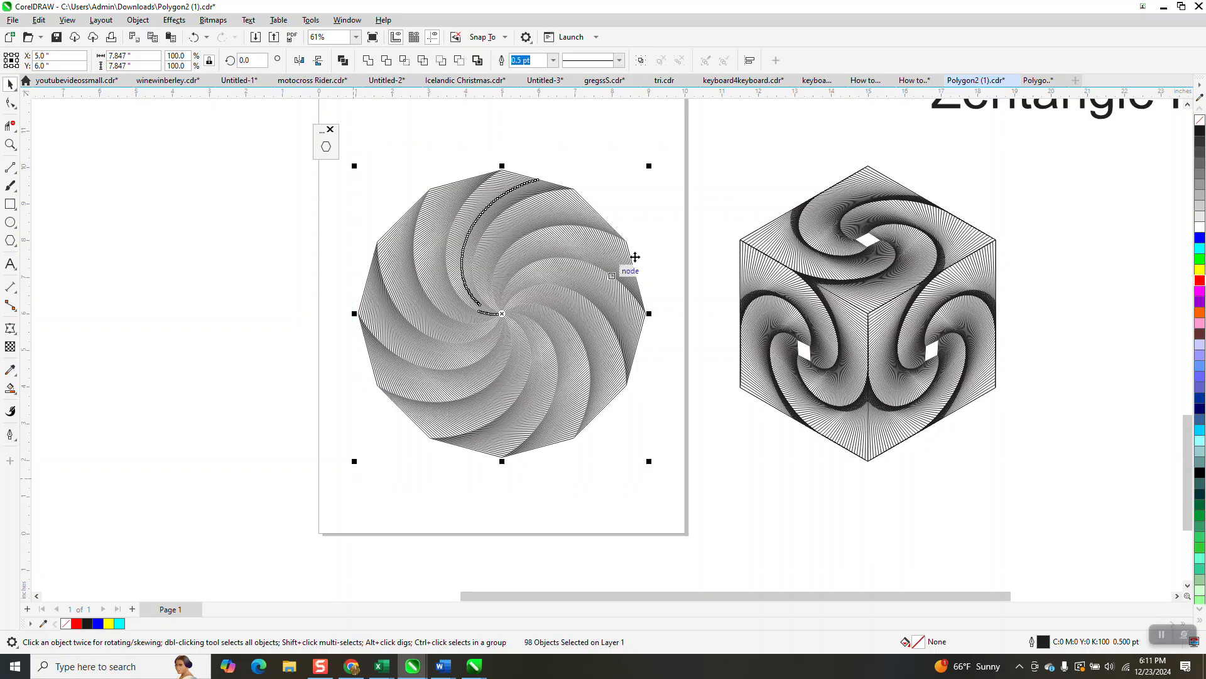
left_click(328, 148)
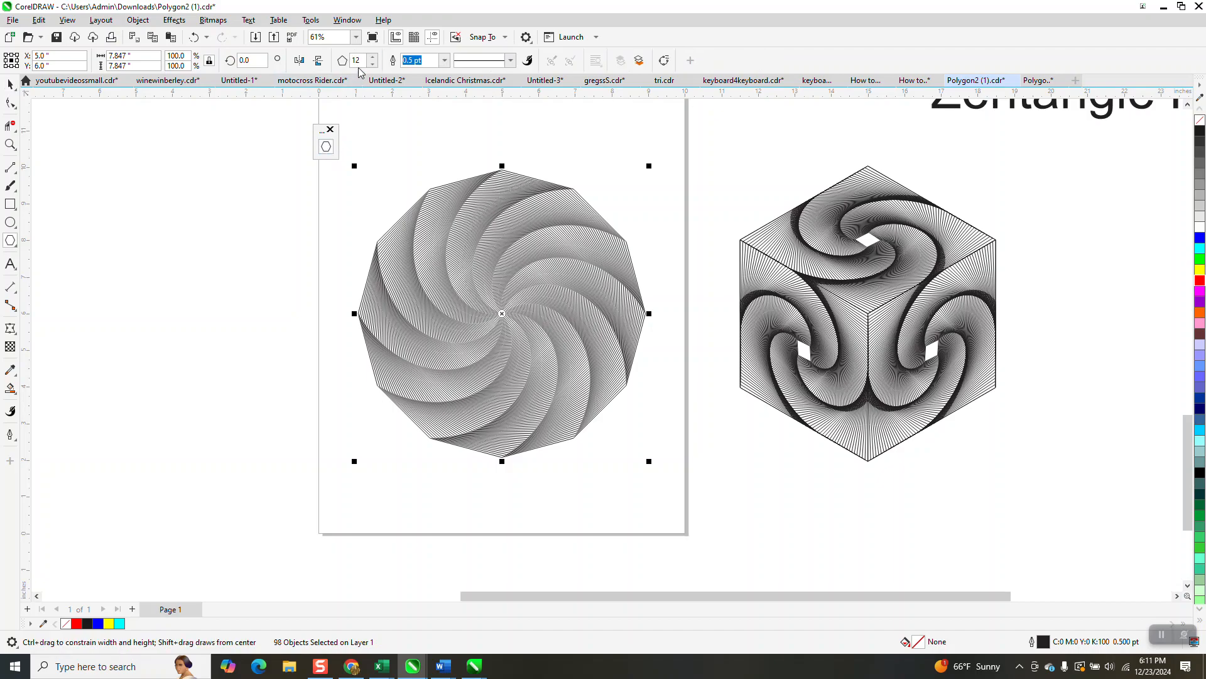
type("4")
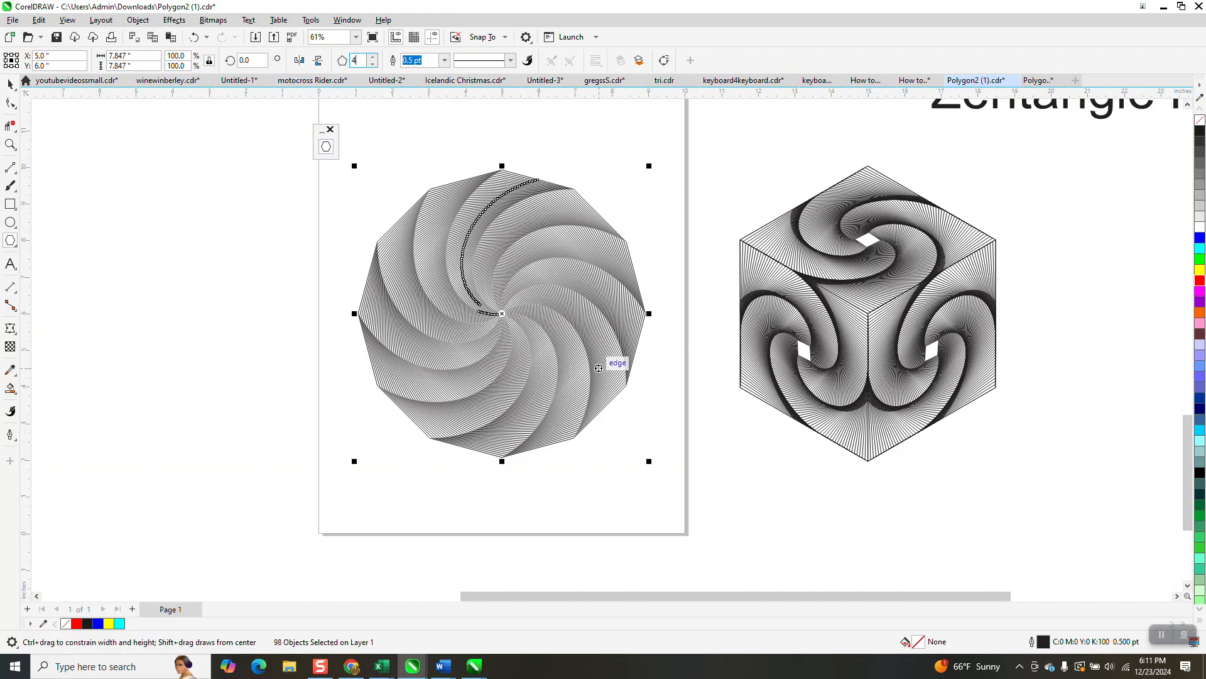
key("Return")
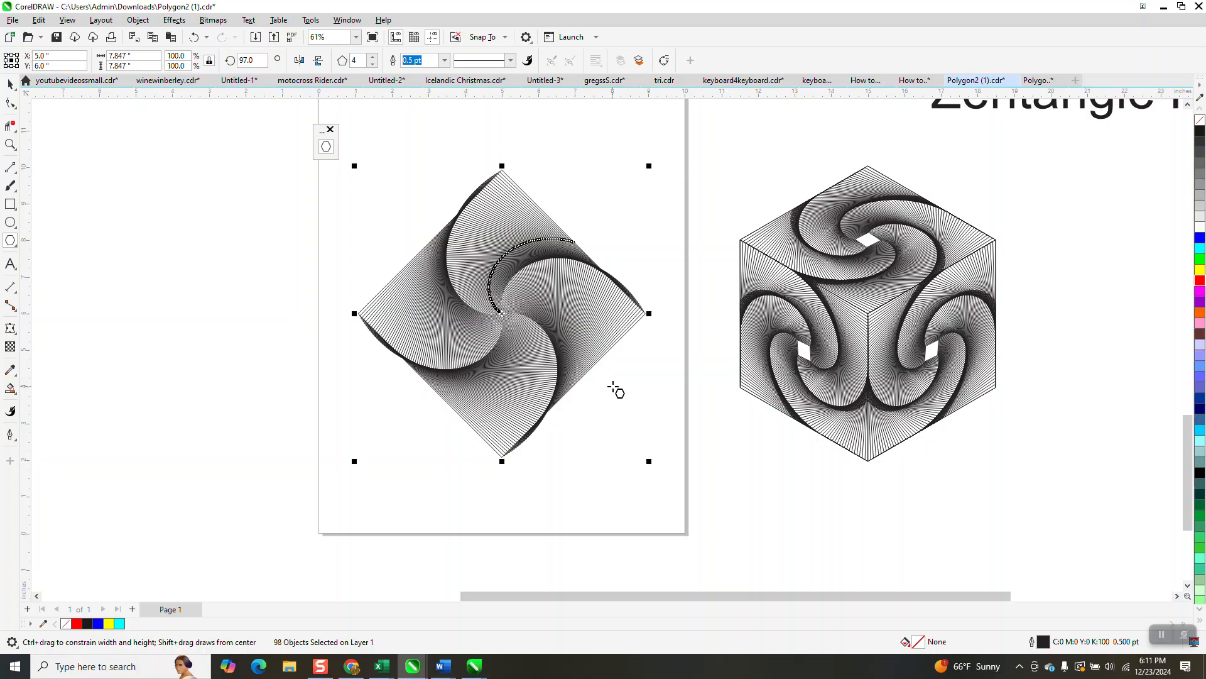
Inspect a corner of the square spiral up close
left_click(10, 83)
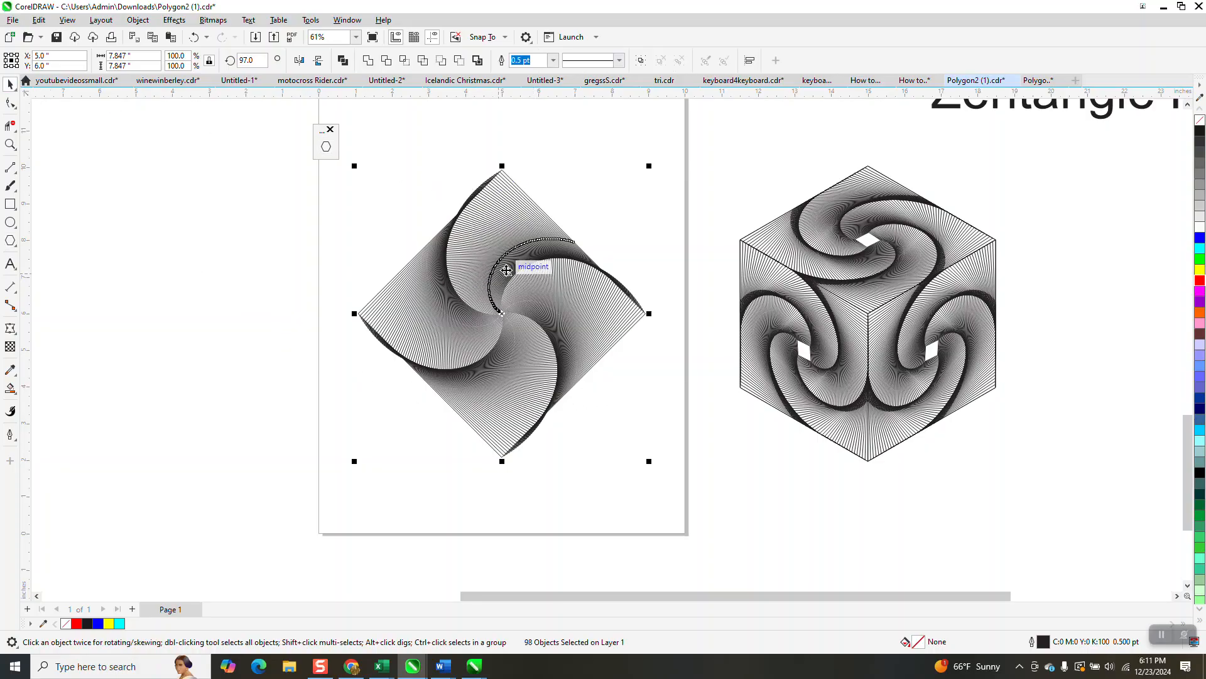
left_click(10, 144)
left_click_drag(452, 170, 606, 244)
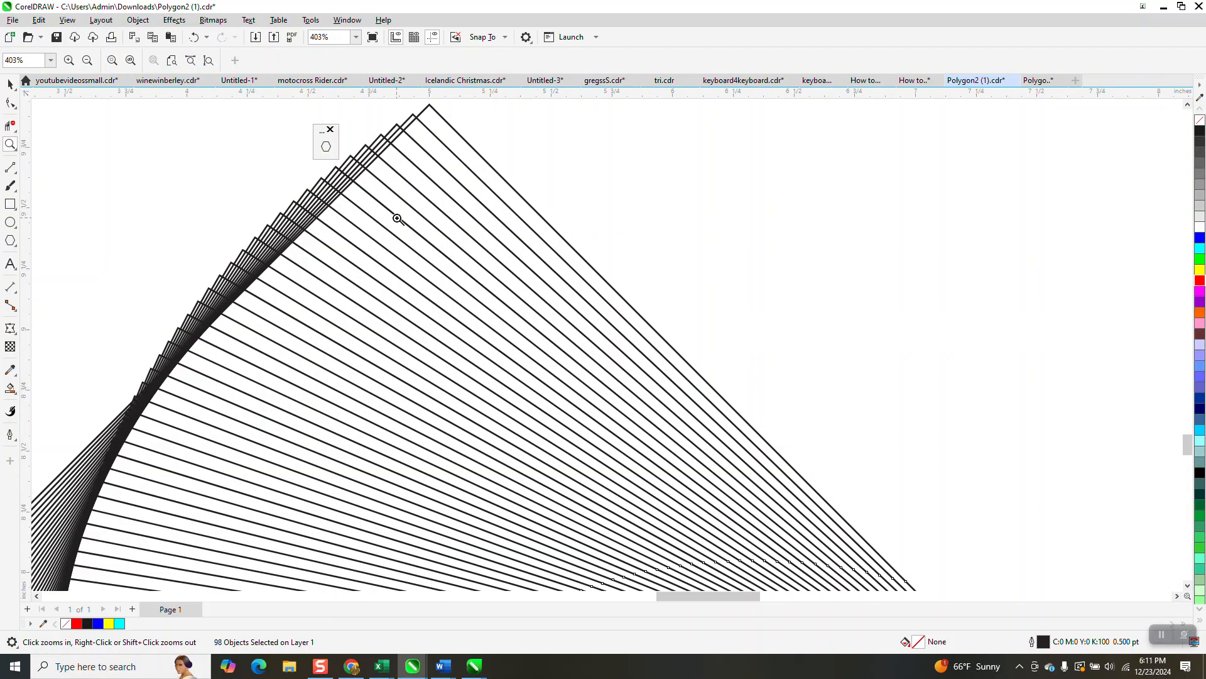
scroll(398, 214, "down", 4)
scroll(81, 134, "down", 2)
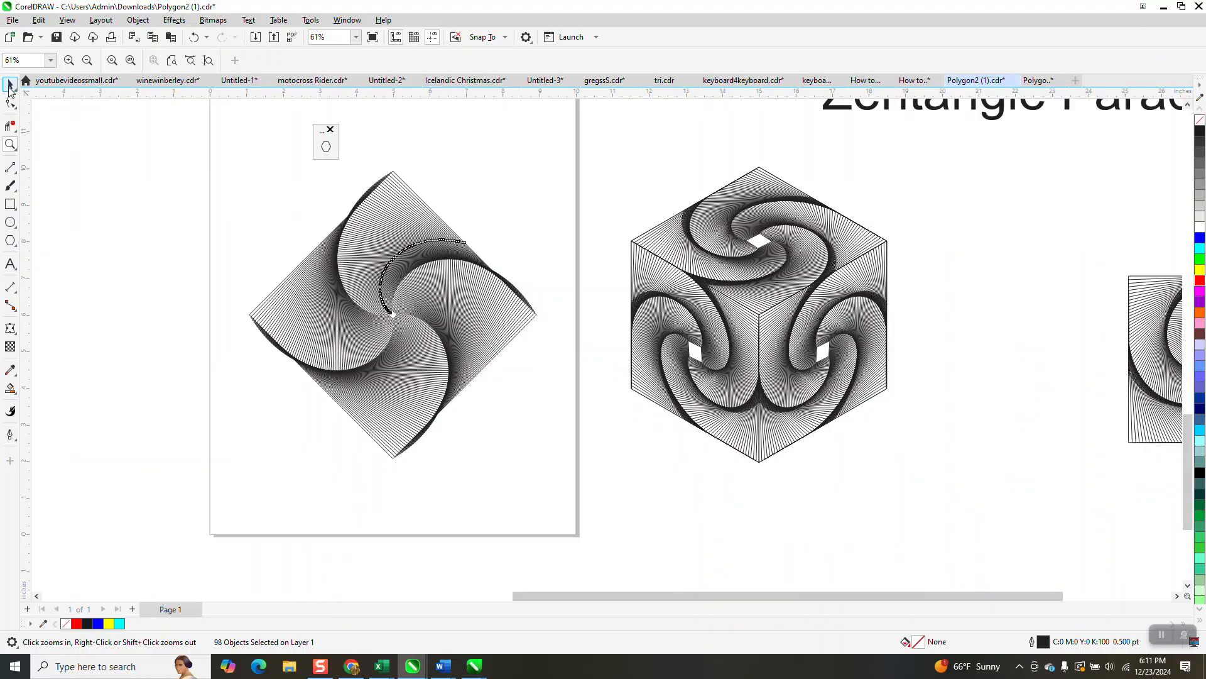
Duplicate the outermost square and move the copy off to the left of the page
left_click(10, 83)
left_click(397, 162)
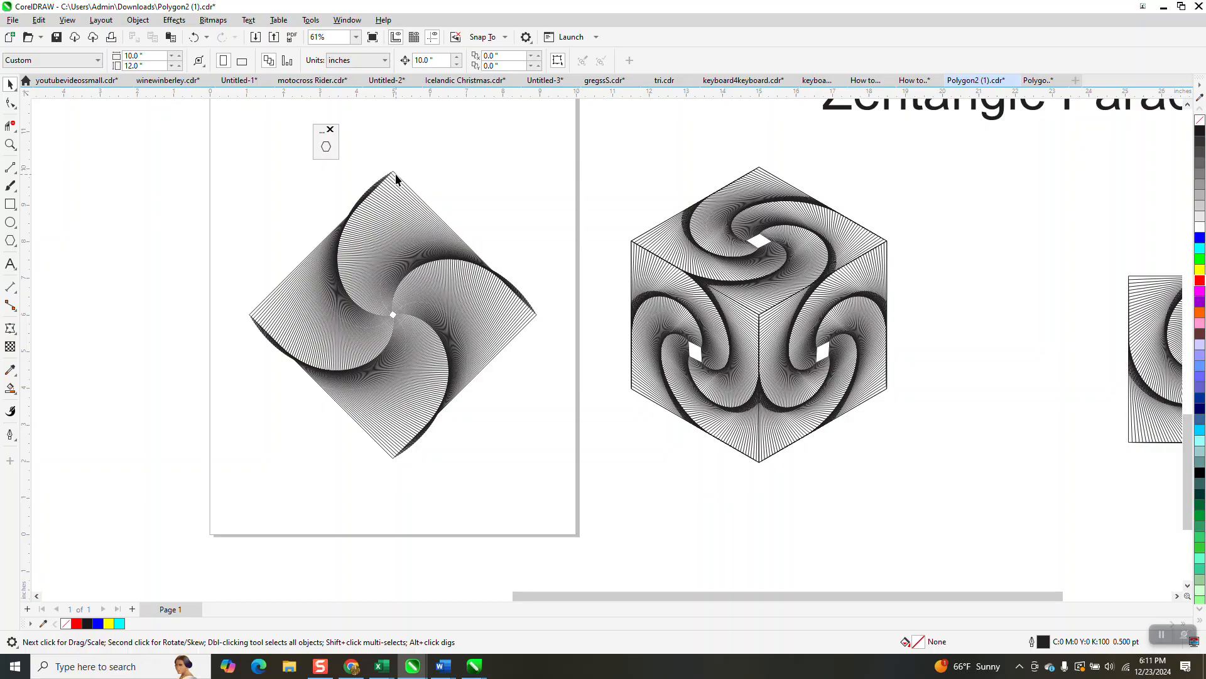
left_click(396, 176)
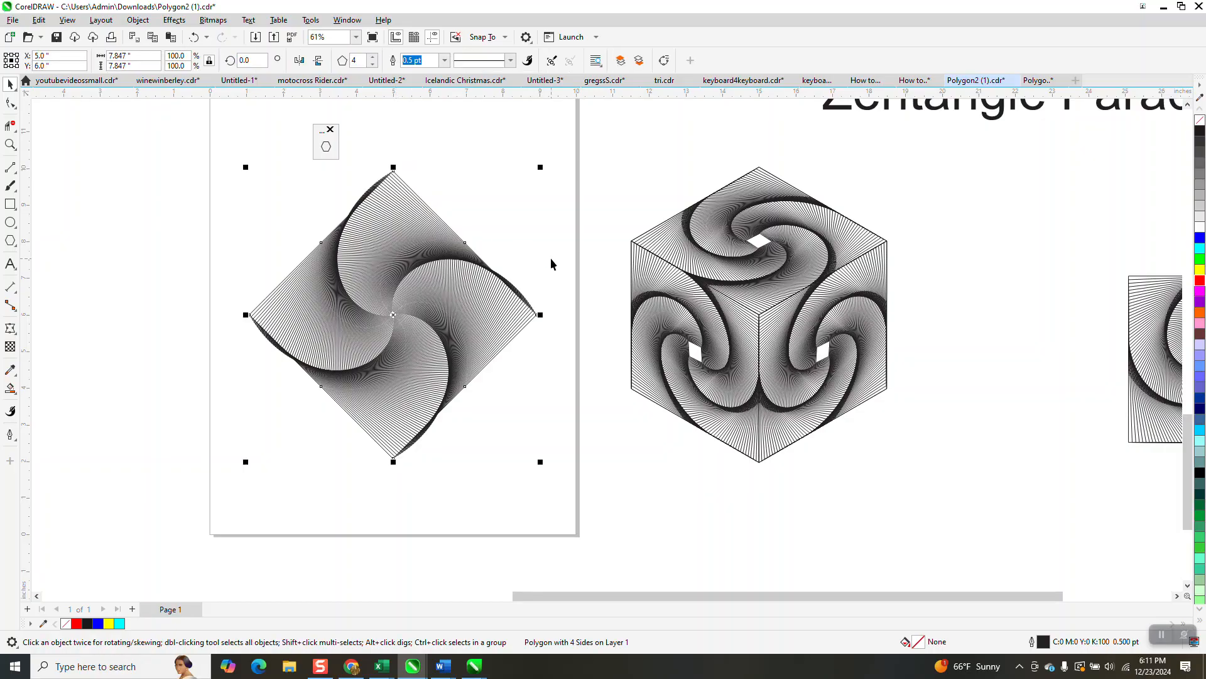
key("plus")
key("shift+Left")
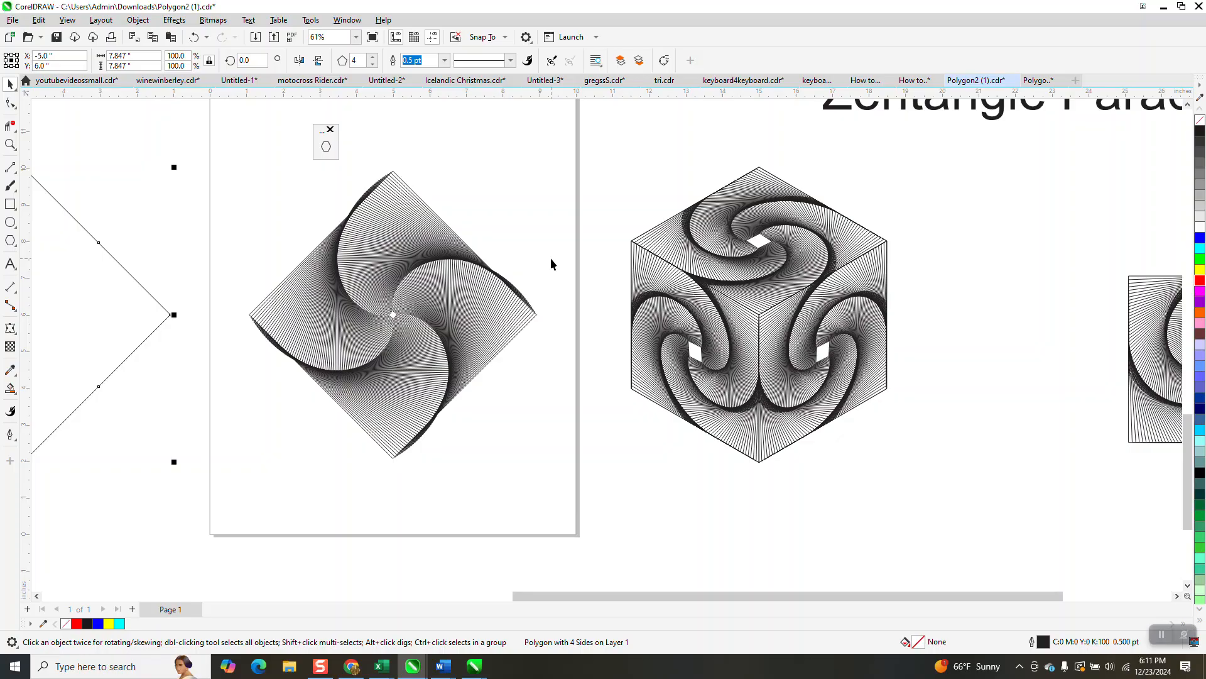
Fill the copied square with blue and move it over the square spiral
scroll(628, 307, "down", 2)
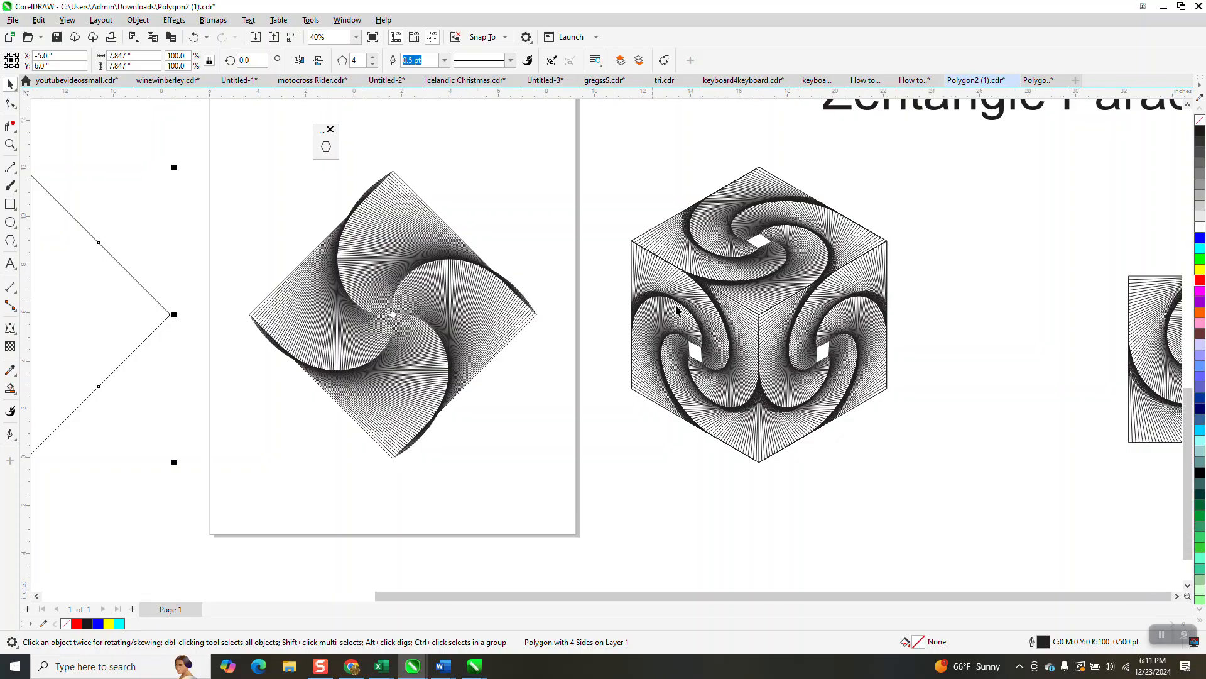
left_click(1200, 237)
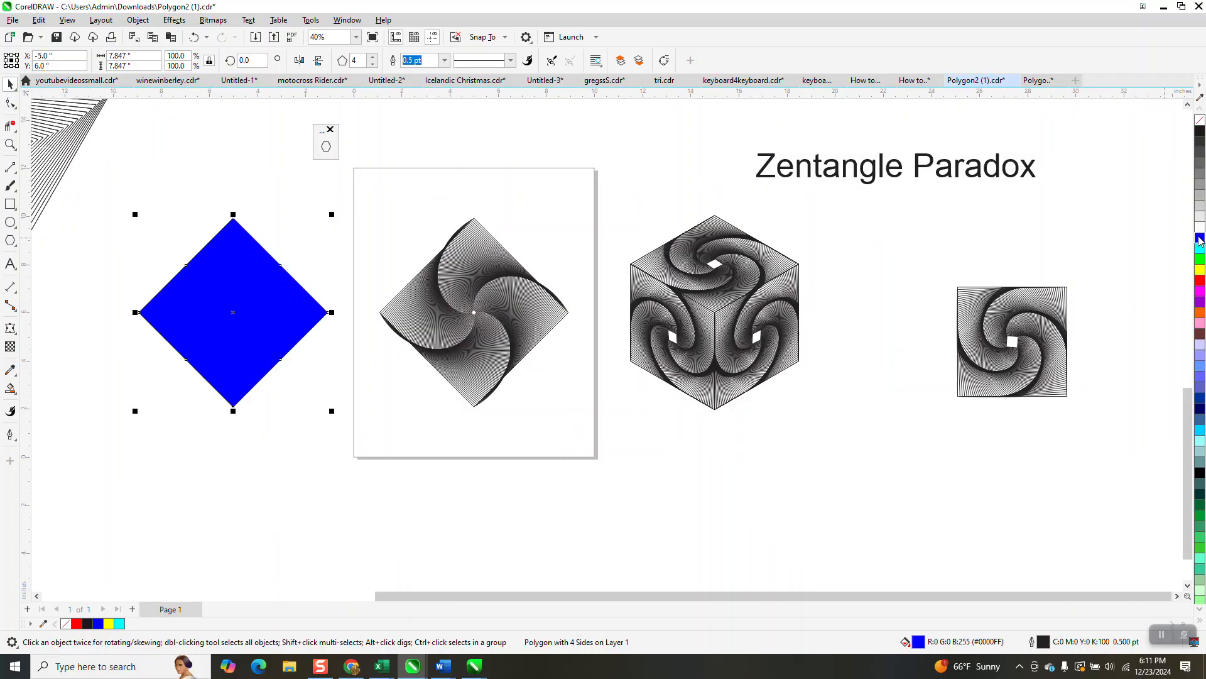
key("shift+Right")
key("shift+Right")
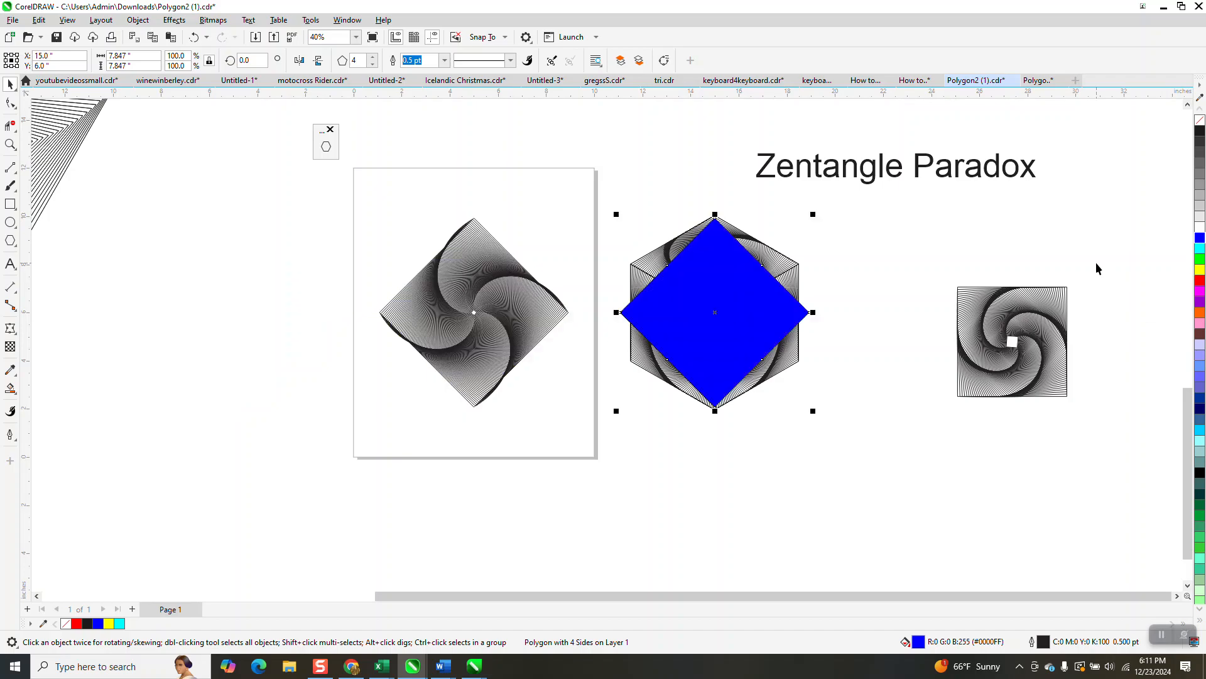
key("shift+Left")
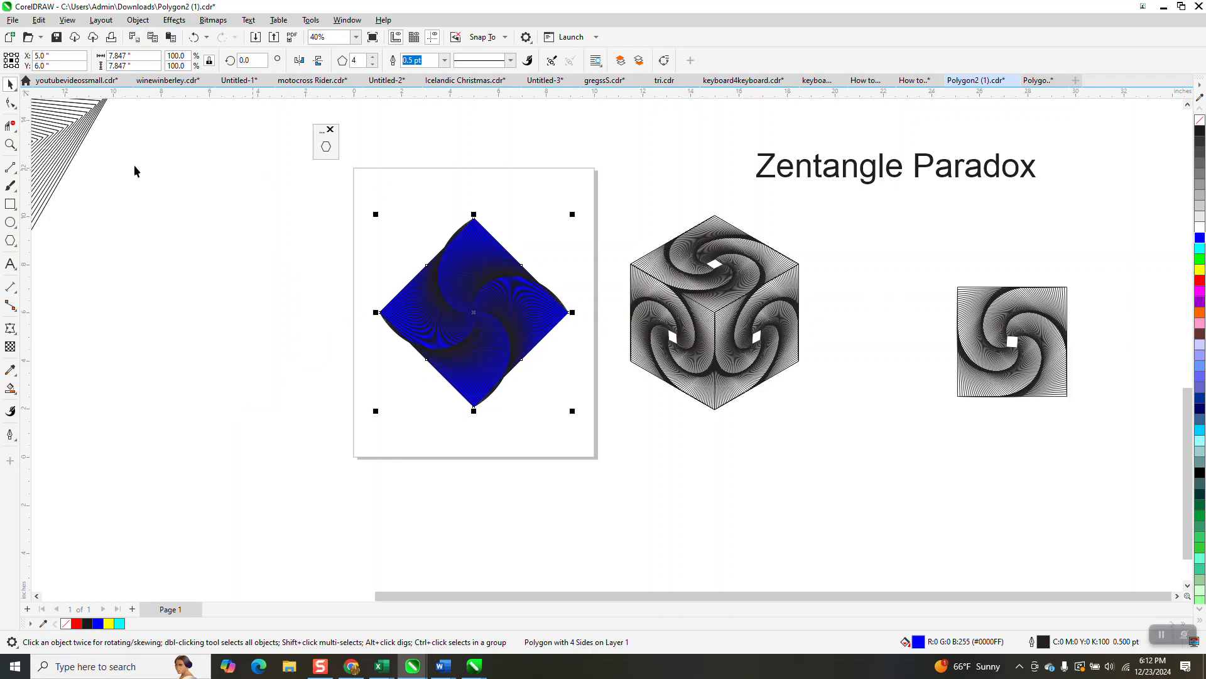
Send the blue square to the back of the page
left_click(10, 145)
left_click_drag(291, 208, 678, 423)
left_click(10, 84)
left_click(578, 228)
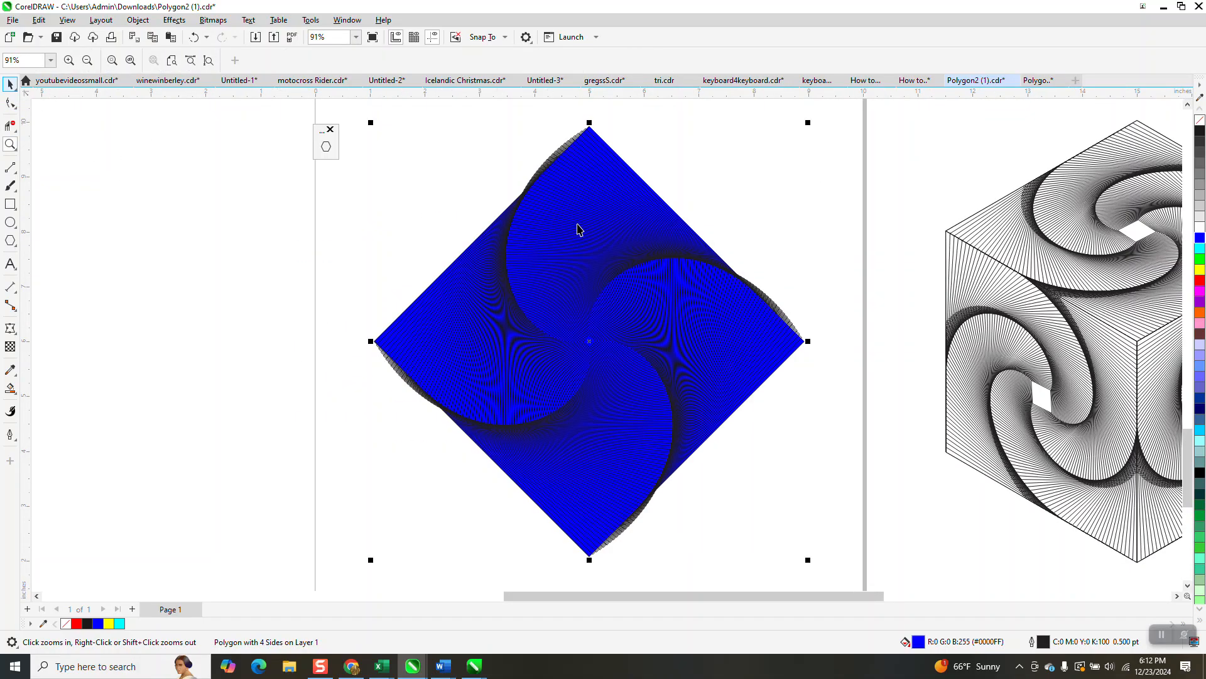
left_click(138, 21)
mouse_move(182, 221)
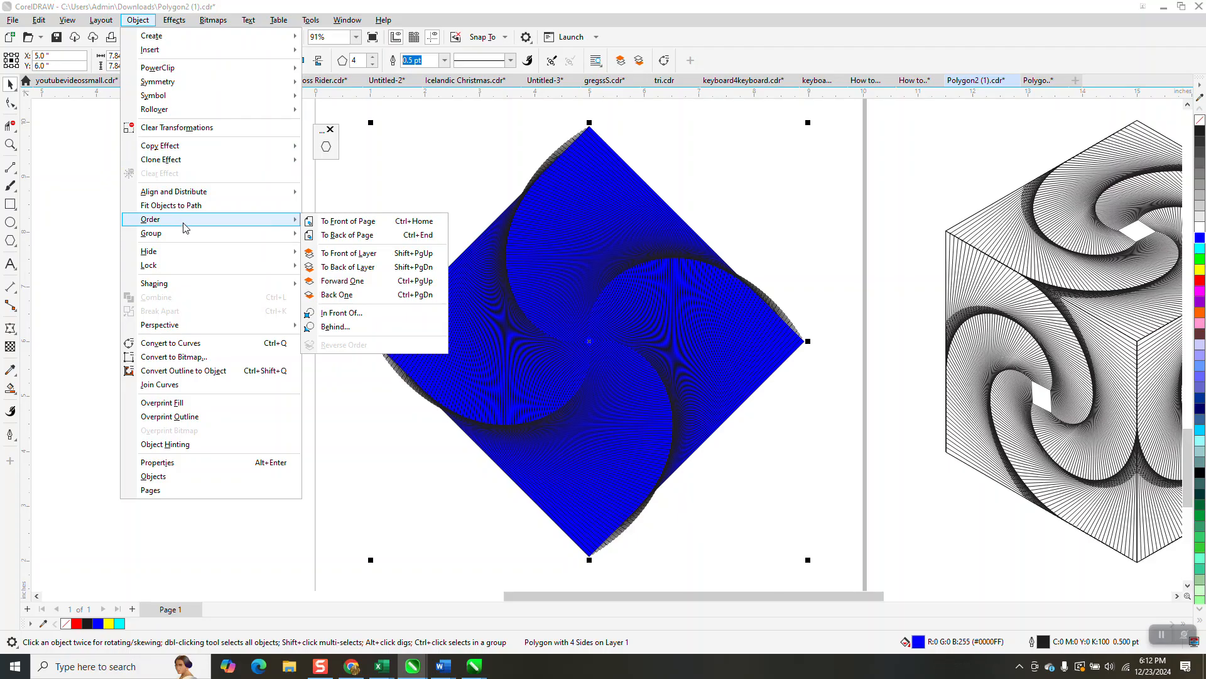
left_click(361, 222)
Move the blue square aside and group all the spiral squares together
key("Left")
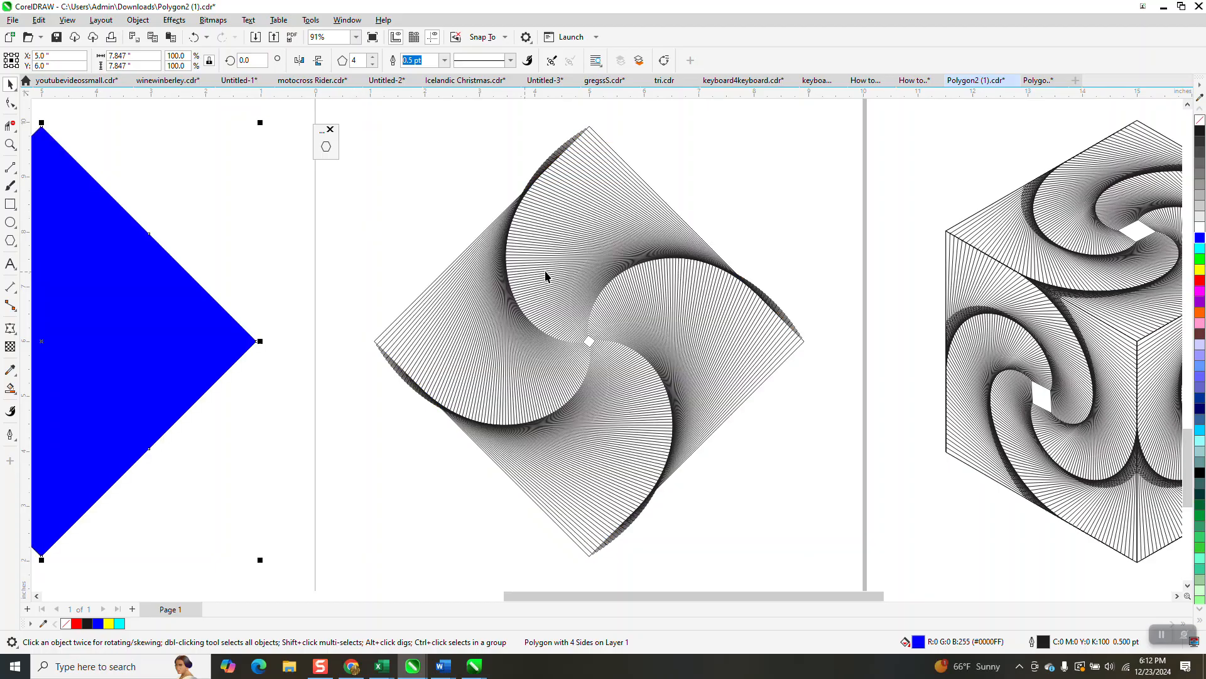
scroll(421, 217, "down", 2)
left_click_drag(372, 122, 749, 505)
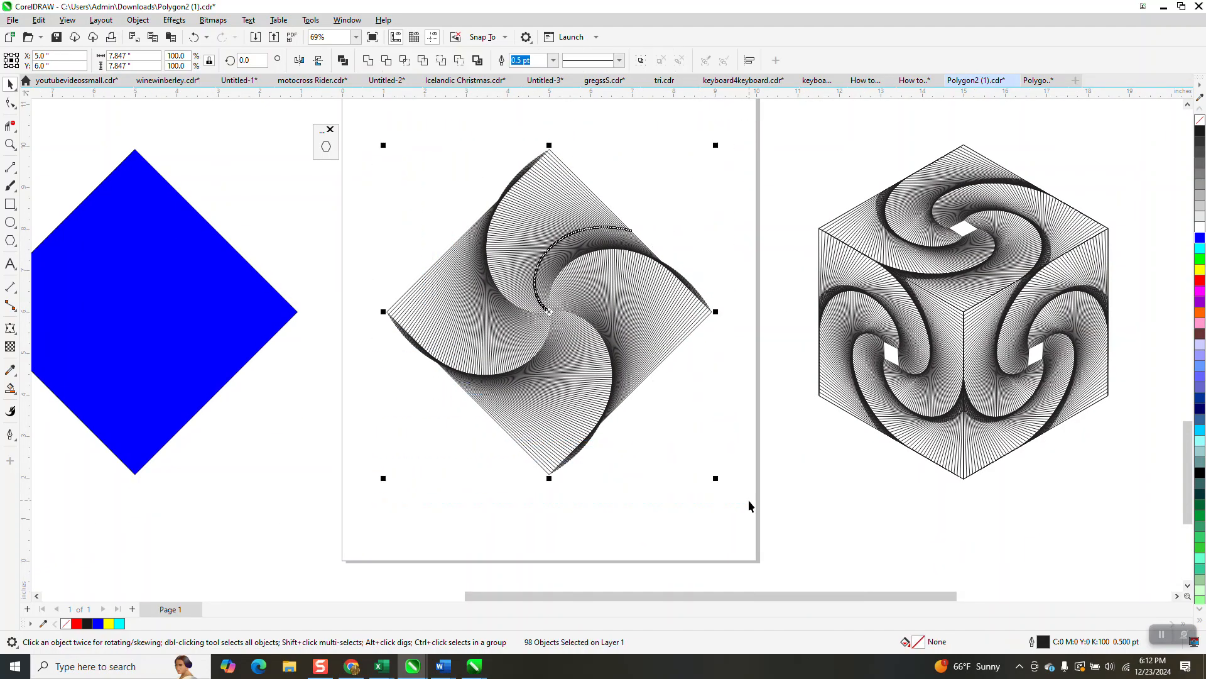
key("ctrl+g")
Move the blue square back onto the page over the spiral and select both objects
left_click(224, 338)
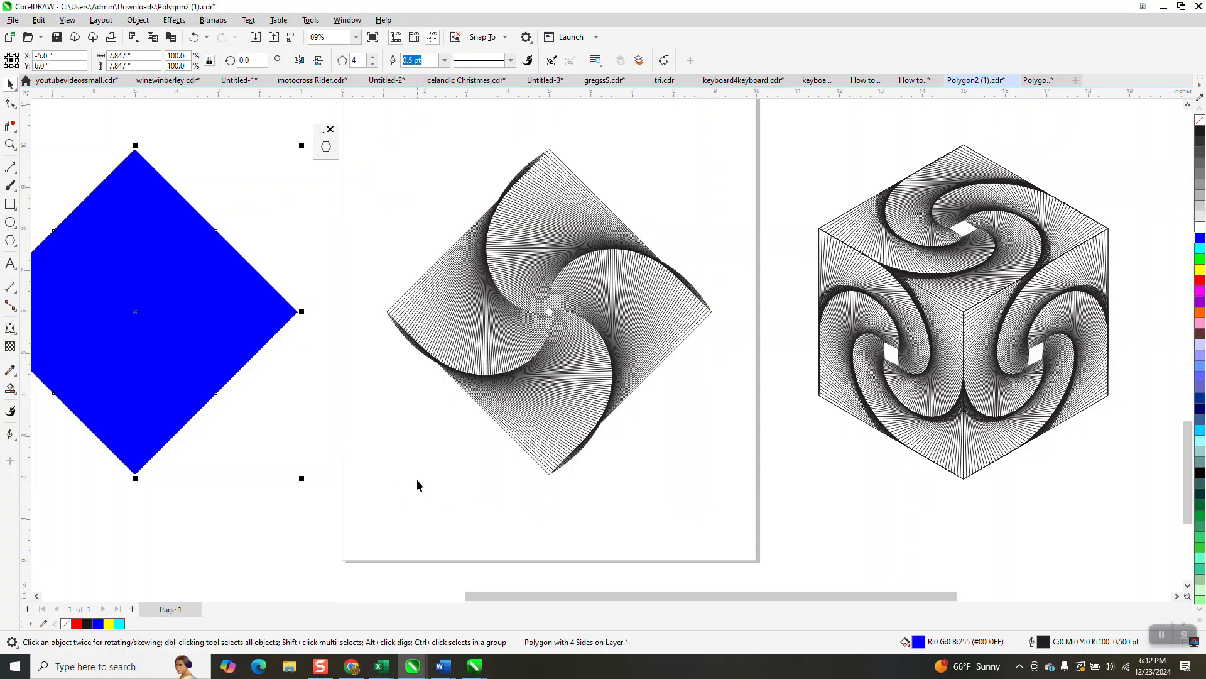
key("Right")
left_click_drag(367, 117, 731, 520)
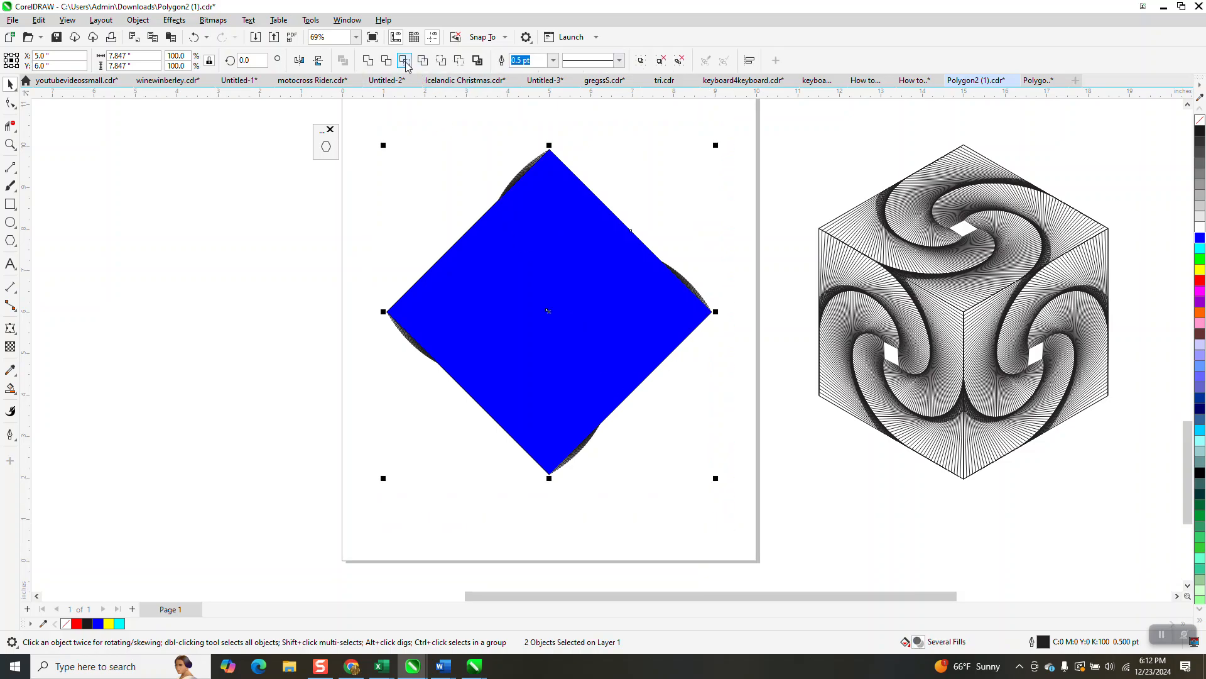
Move the spiral group off to the left of the page and delete the blue square
left_click(654, 265)
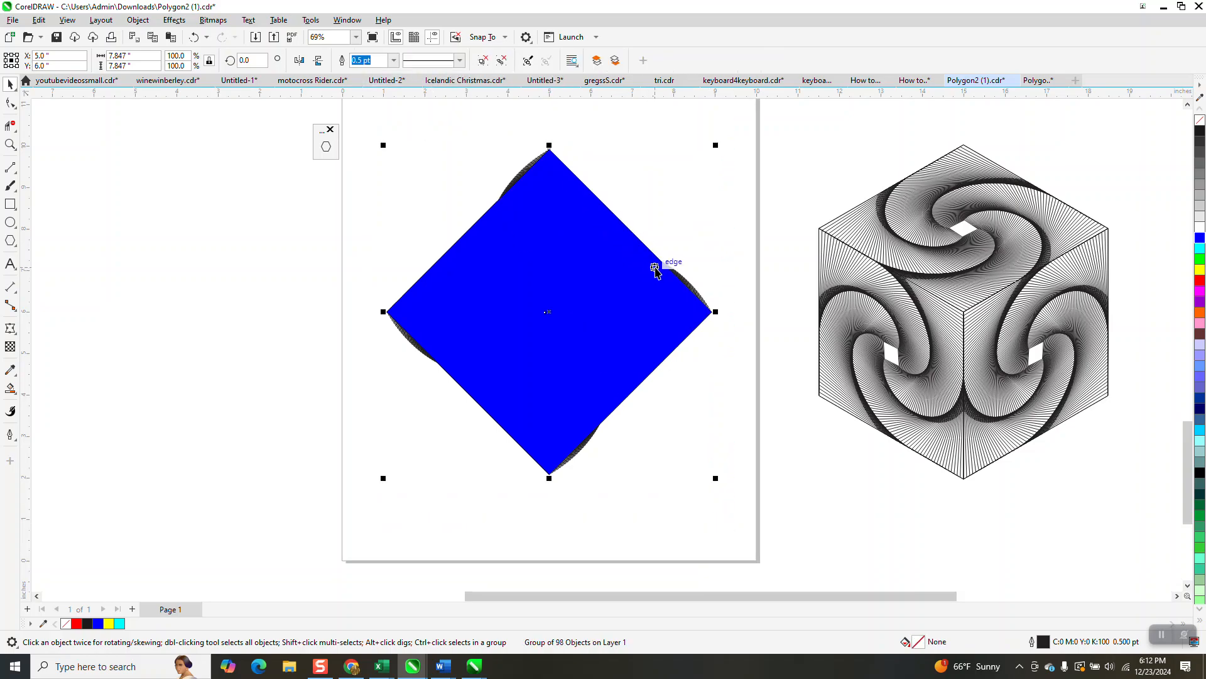
key("Left")
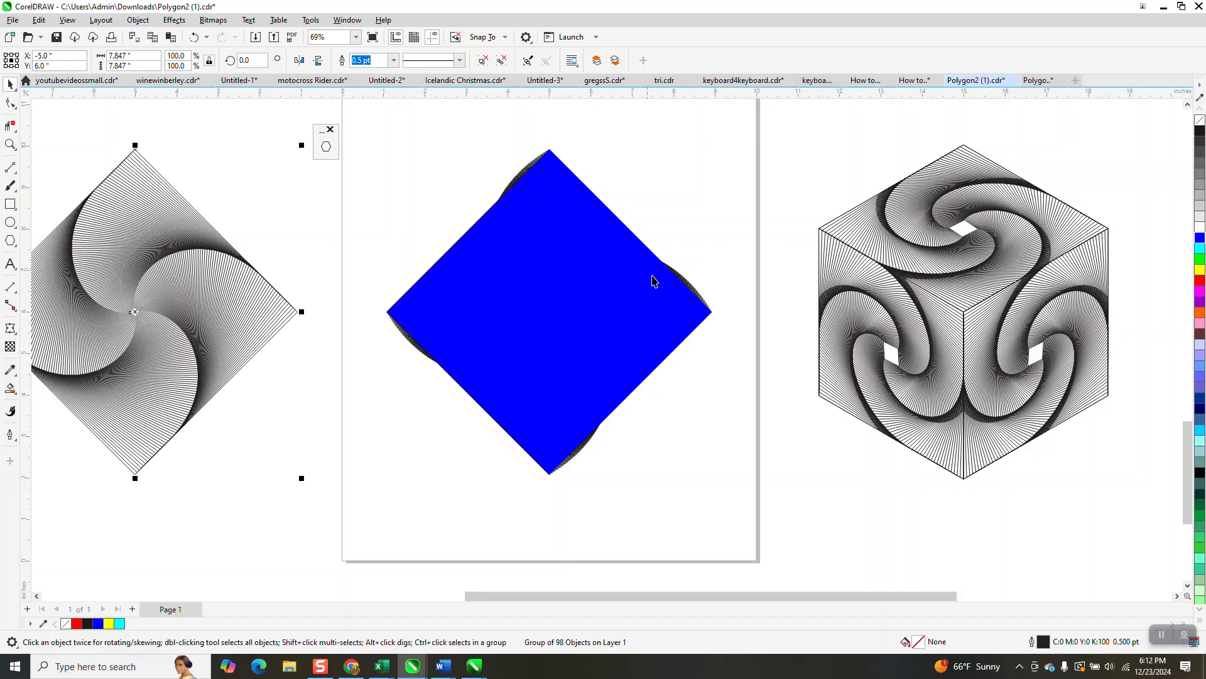
scroll(439, 353, "down", 1)
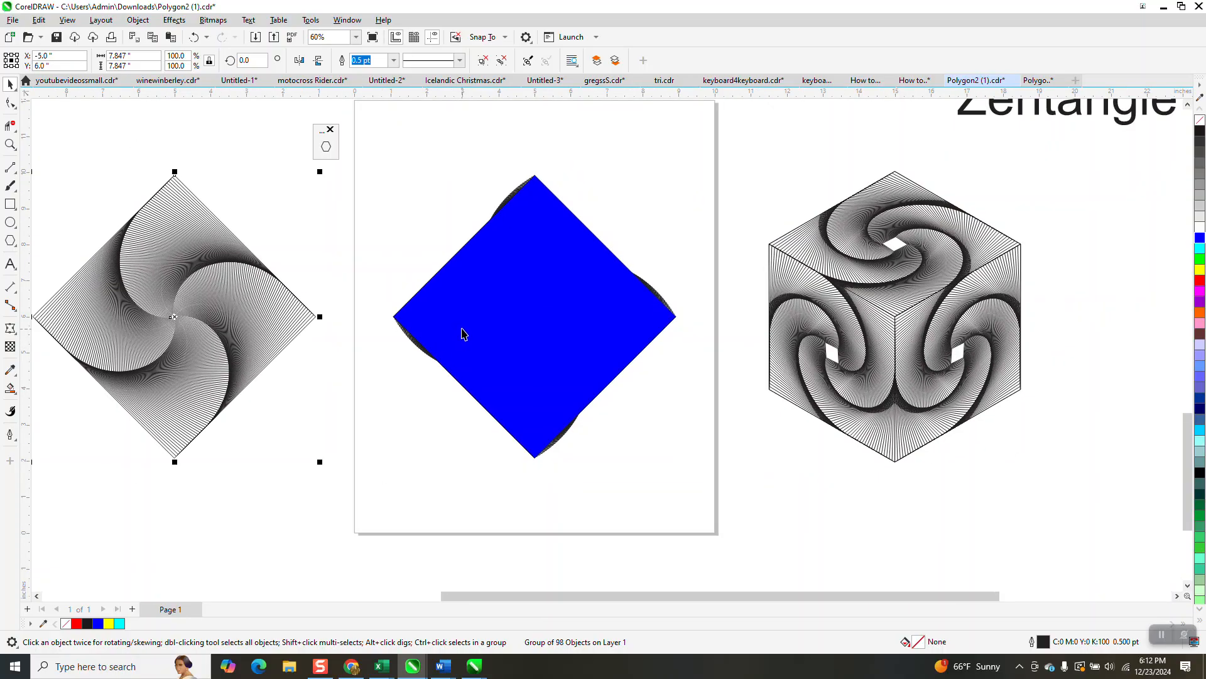
left_click_drag(376, 141, 695, 485)
key("Delete")
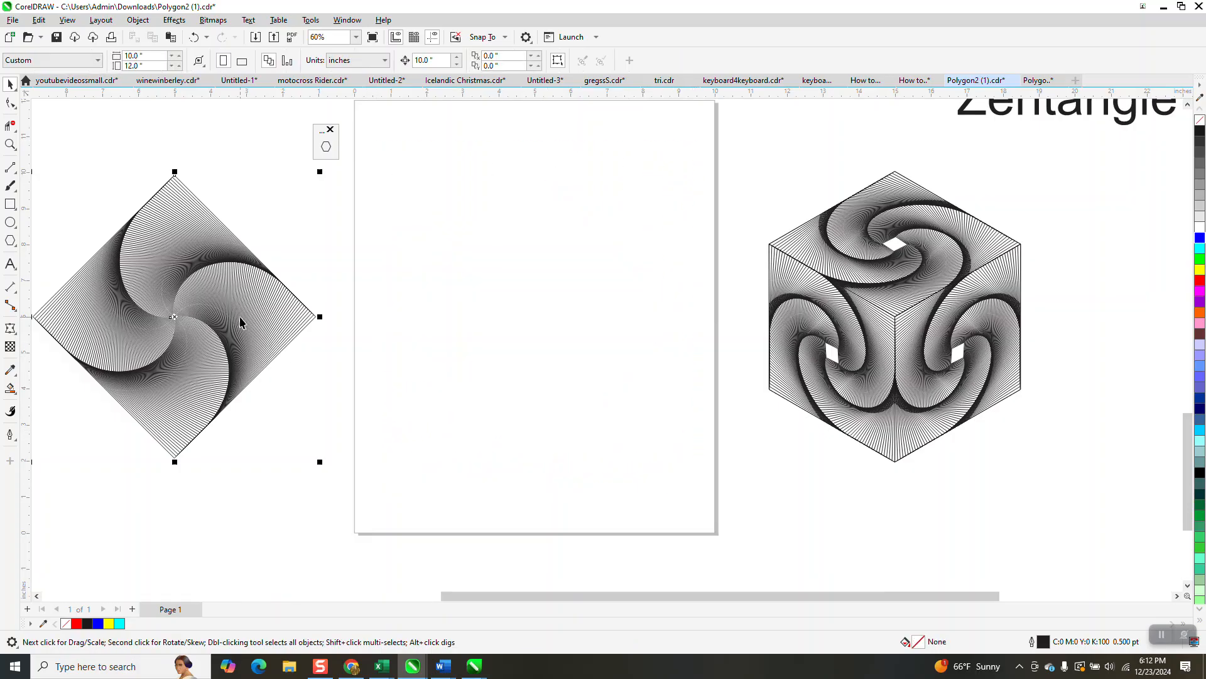
Move the spiral group lower down, to the lower left of the page
left_click(241, 322)
left_click_drag(248, 311, 723, 386)
left_click_drag(528, 377, 126, 467)
Draw a six-sided polygon on the page, about 5.75 by 6.84 inches
left_click(17, 248)
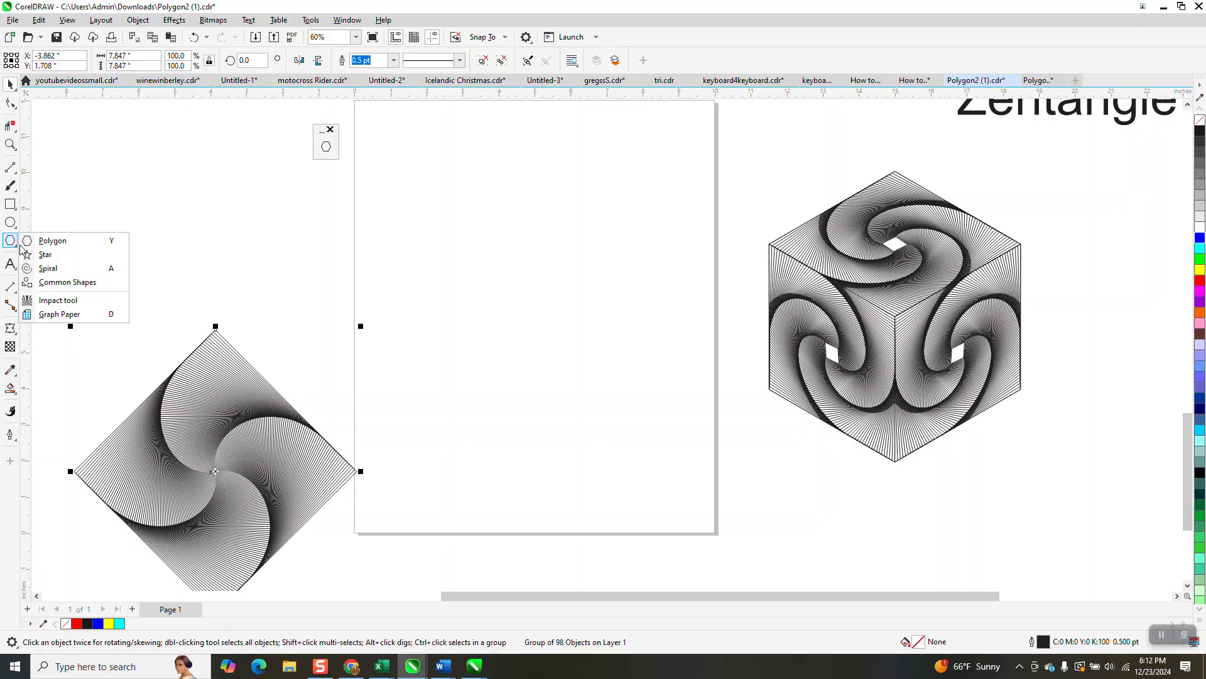
left_click(63, 240)
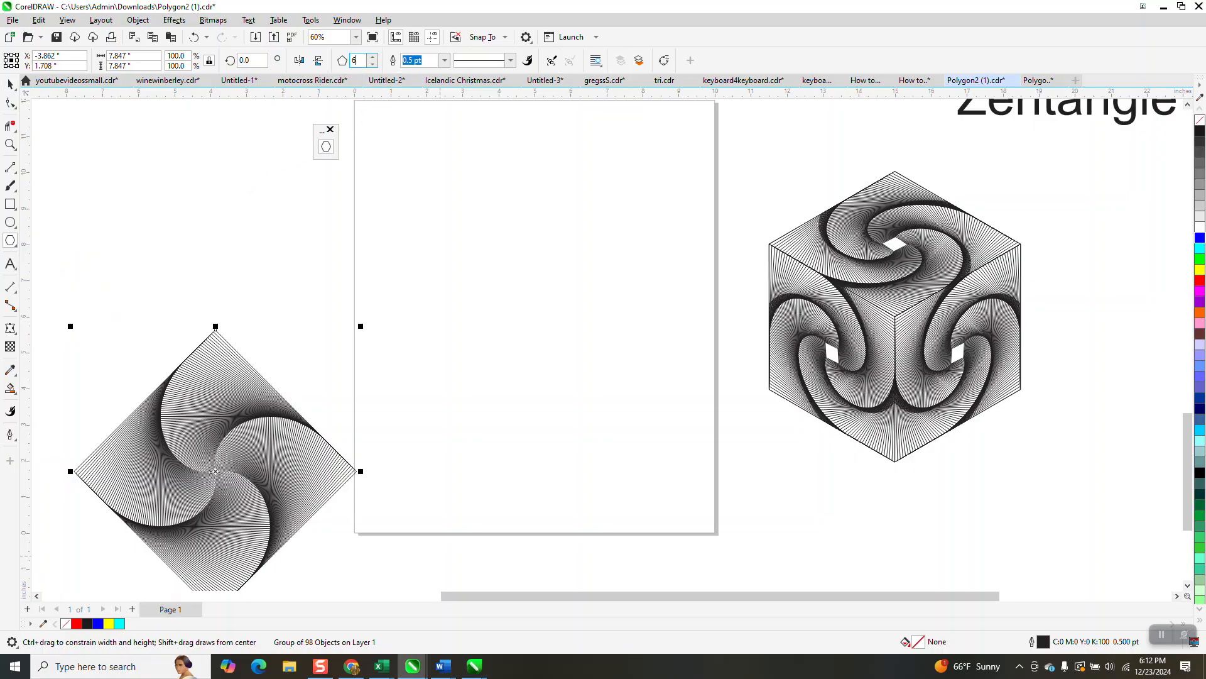
mouse_move(629, 191)
left_mouse_down()
mouse_move(449, 428)
mouse_move(476, 448)
left_mouse_up()
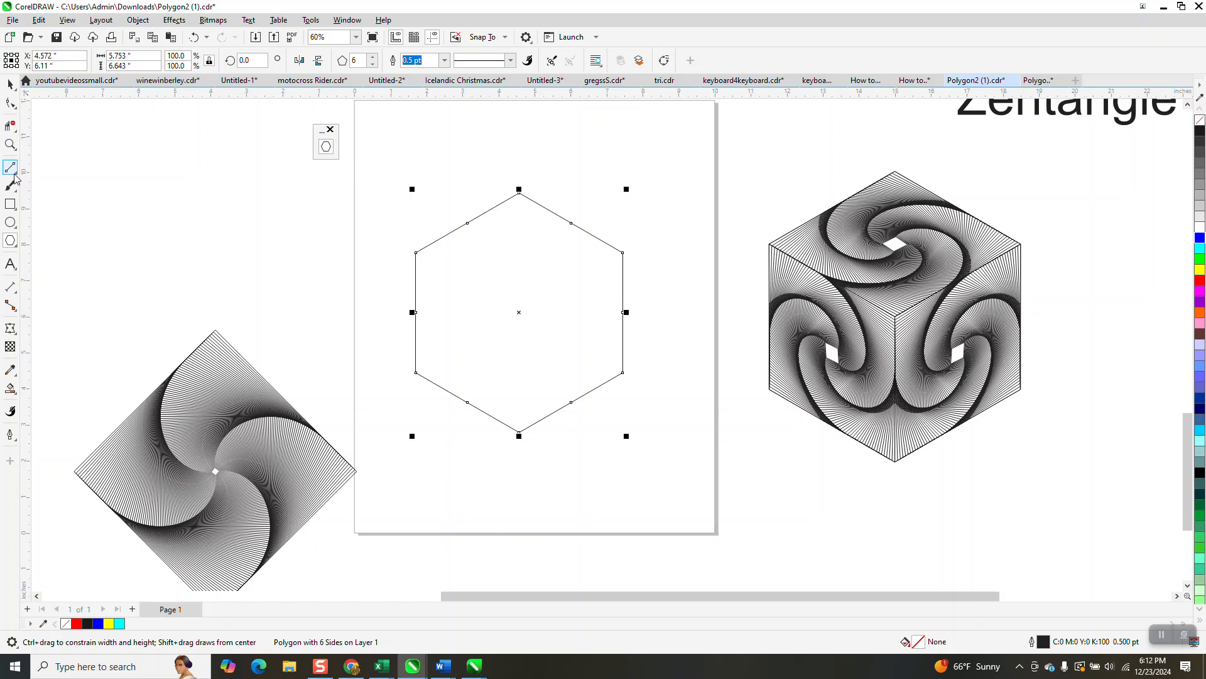
Draw three lines from the hexagon's centre to alternate corners to form a cube outline
left_click(10, 167)
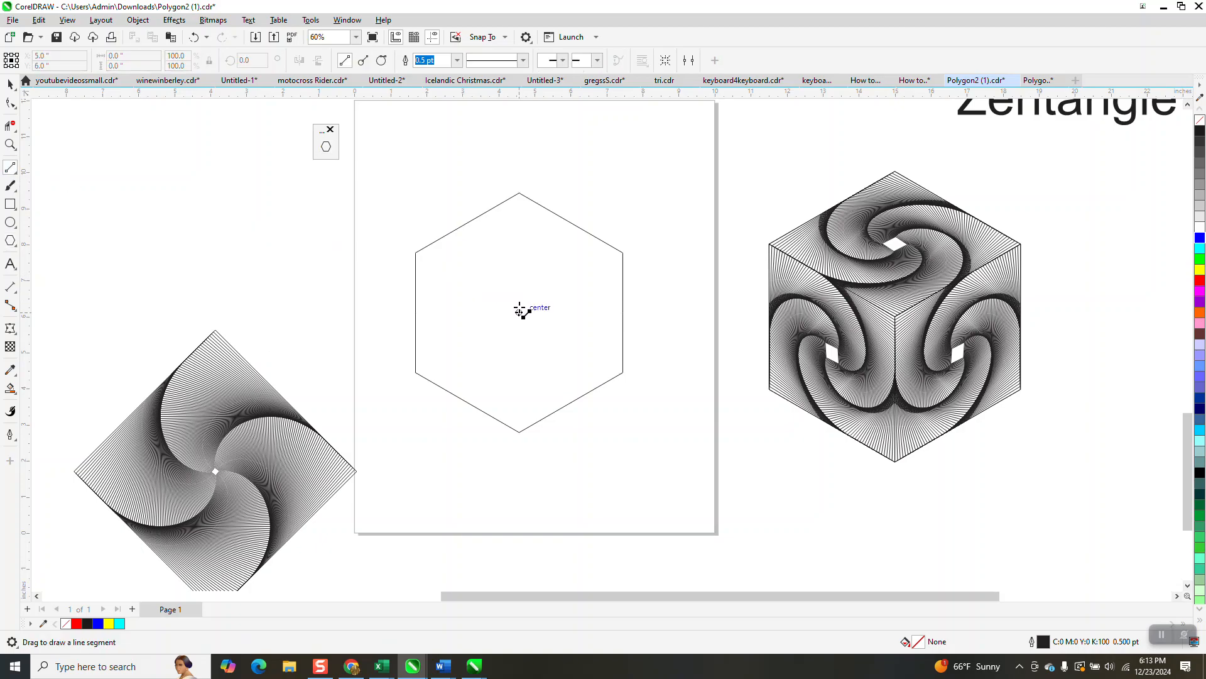
left_click_drag(520, 312, 415, 253)
left_click_drag(623, 253, 520, 312)
left_click_drag(520, 431, 519, 311)
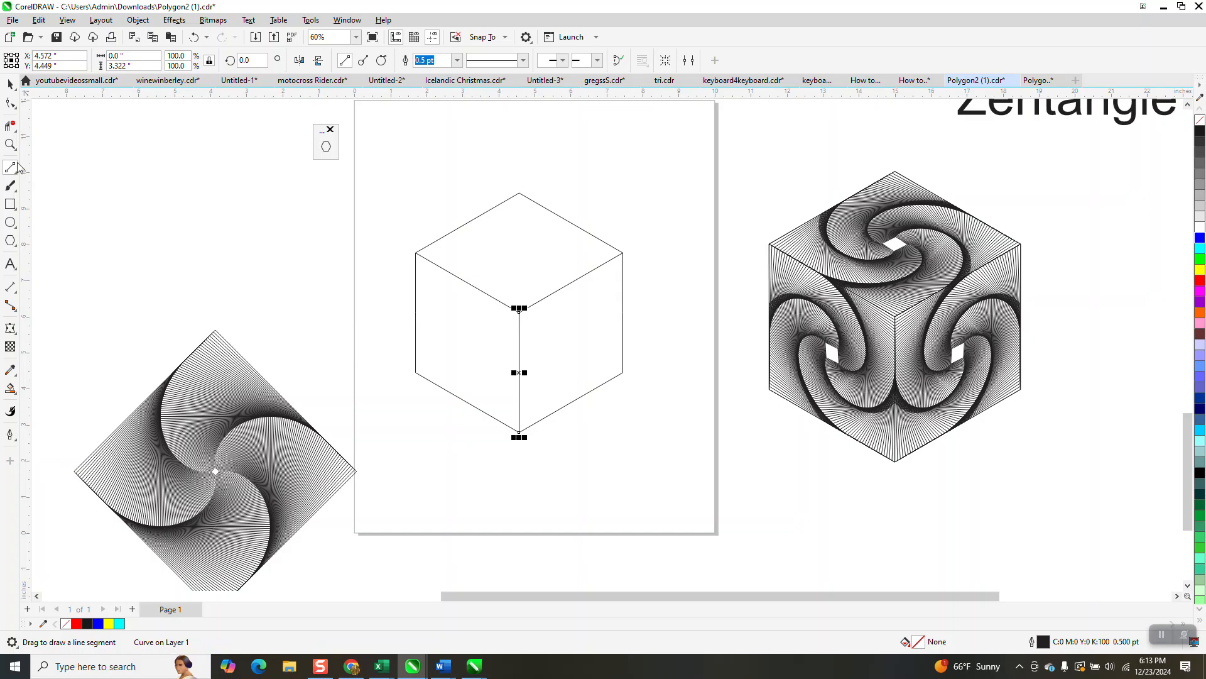
Smart-fill the cube's three faces in red and move the filled face shapes off to the left
left_click(8, 85)
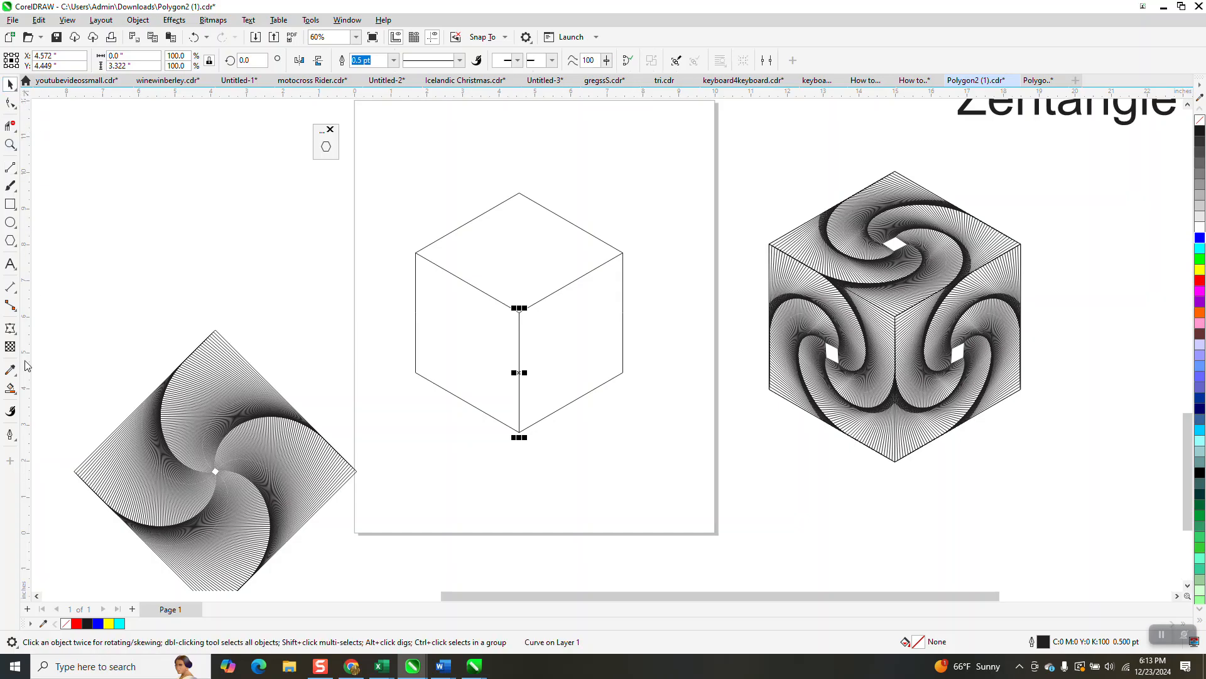
left_click(10, 388)
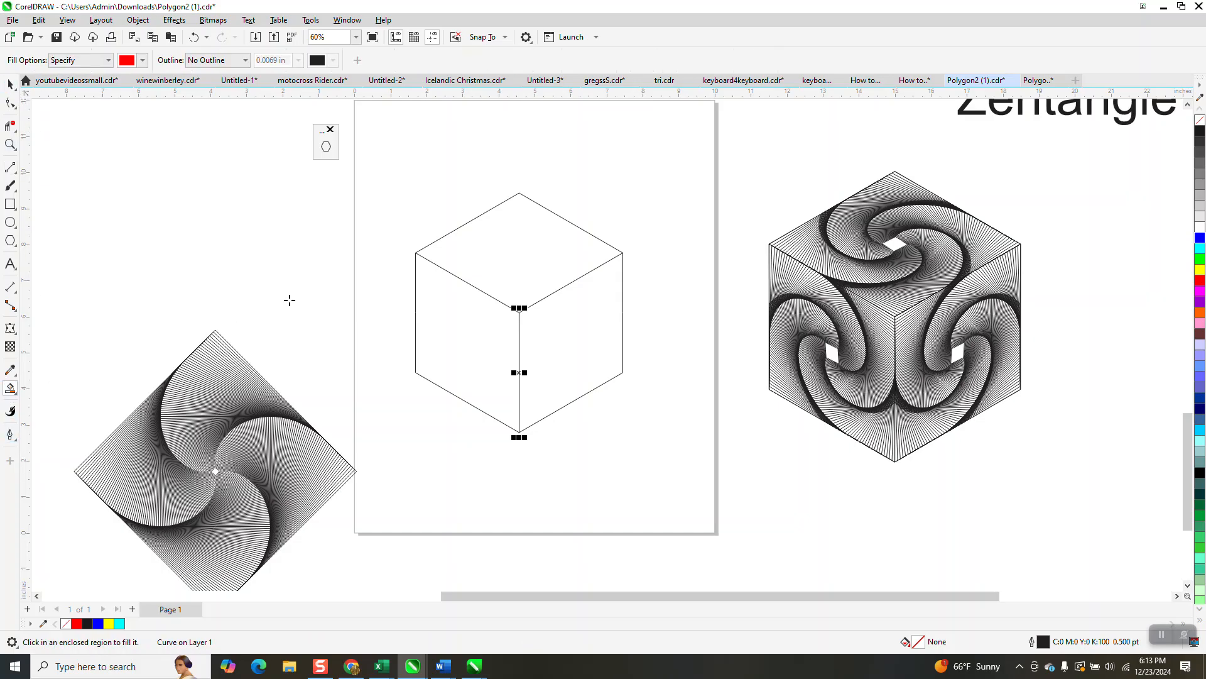
left_click(489, 334)
key("Left")
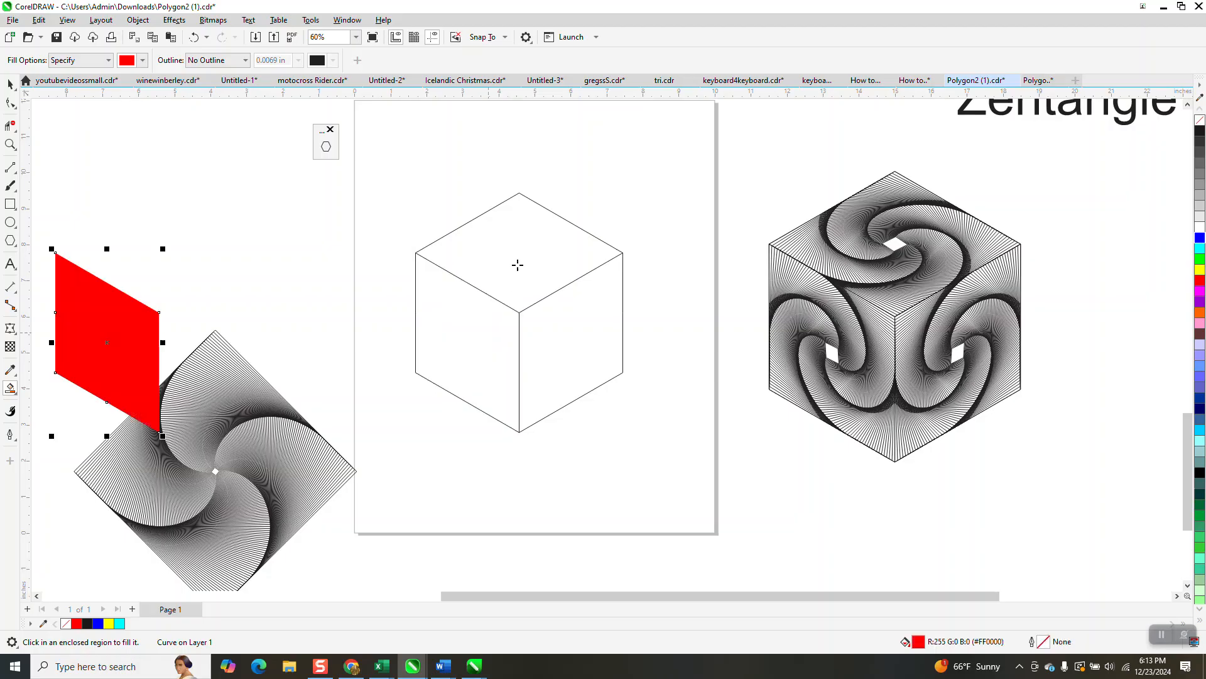
left_click(522, 246)
key("Left")
left_click(574, 327)
key("Left")
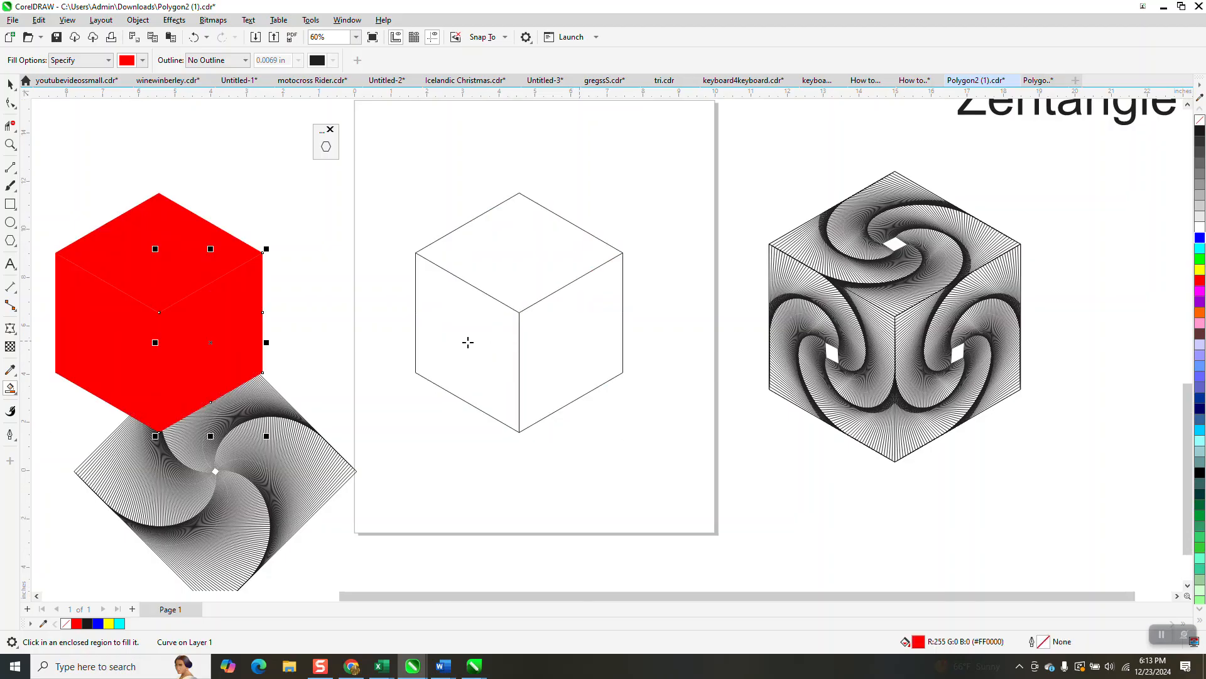
Remove the fill from the three face shapes and give them a black outline
key("F3")
left_click(10, 84)
left_click_drag(176, 209, 386, 413)
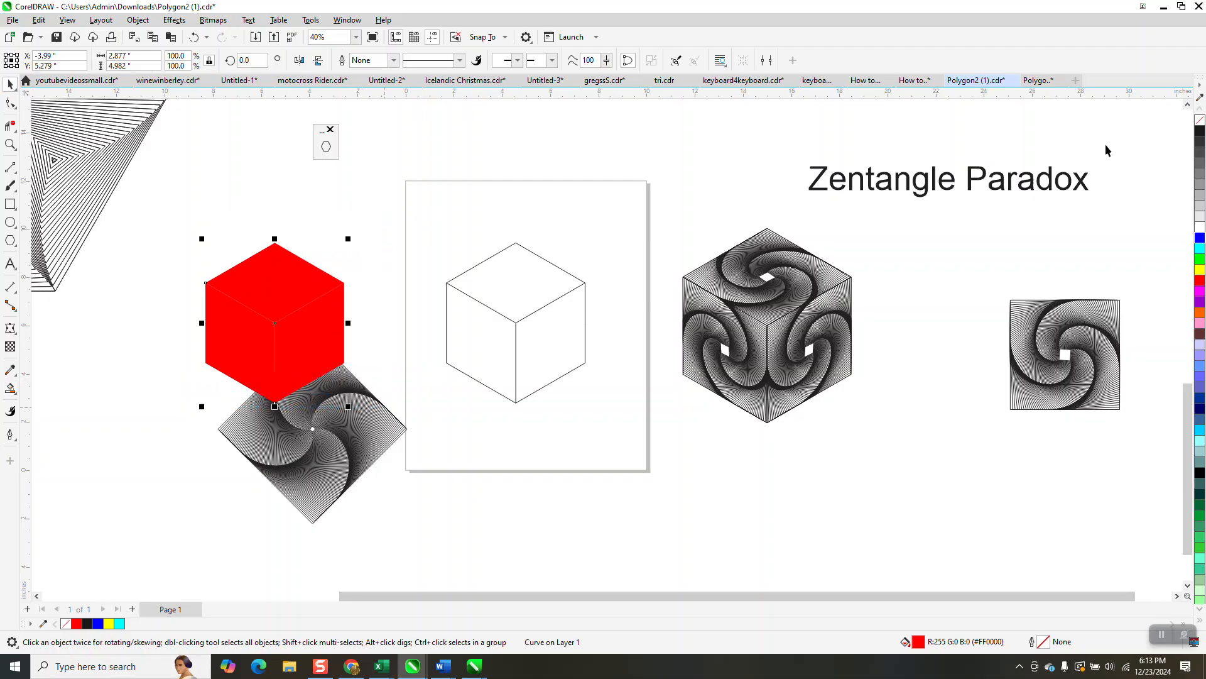
left_click(1200, 119)
right_click(1200, 130)
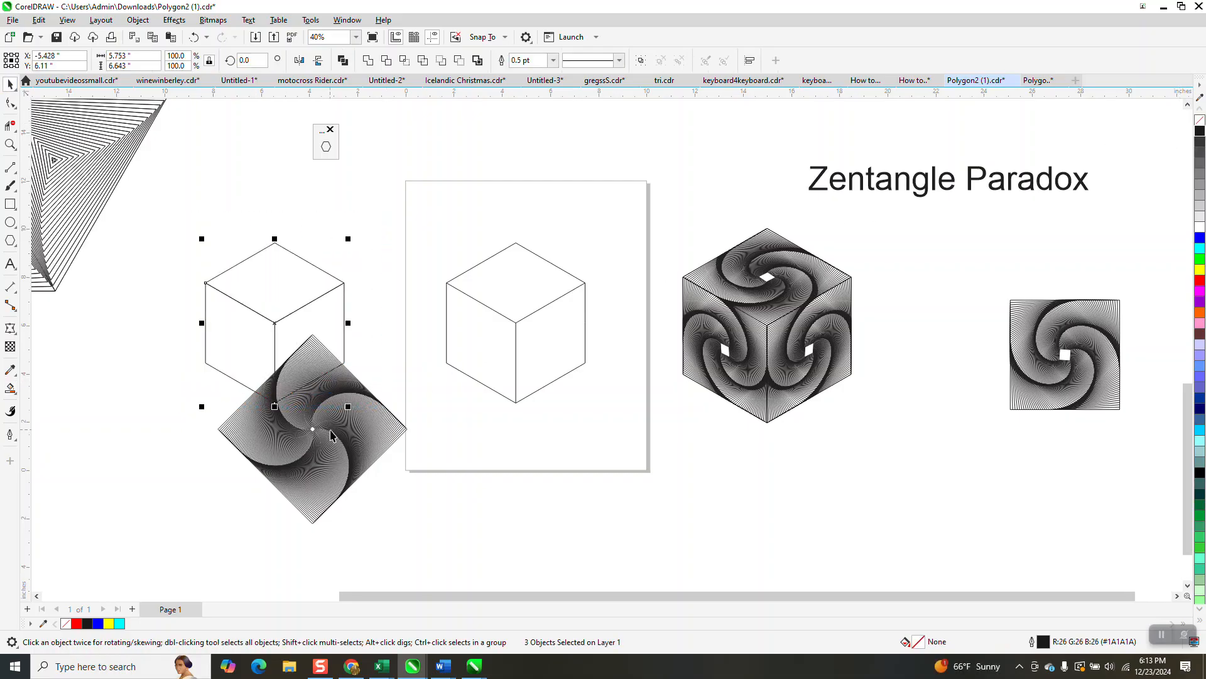
Rotate the spiral group to about 347.5° and scale it down to about 90%
left_click(377, 420)
left_click(377, 417)
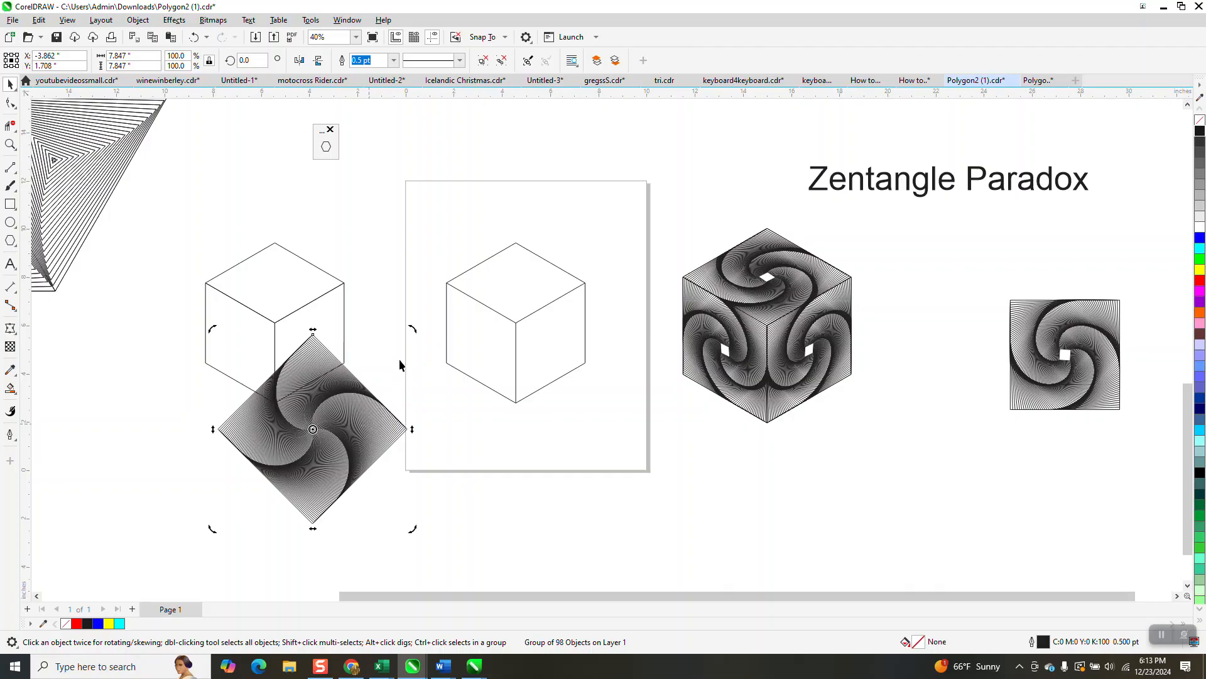
left_click_drag(412, 330, 419, 344)
left_click_drag(422, 351, 395, 352)
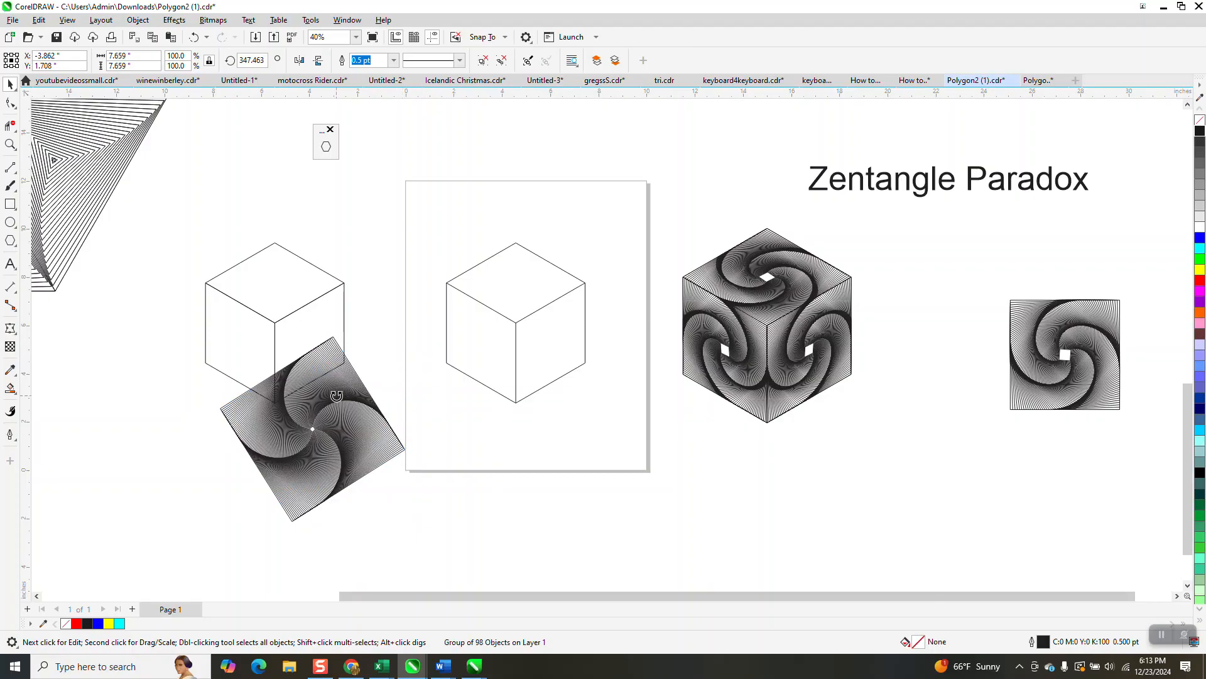
left_click_drag(409, 333, 390, 352)
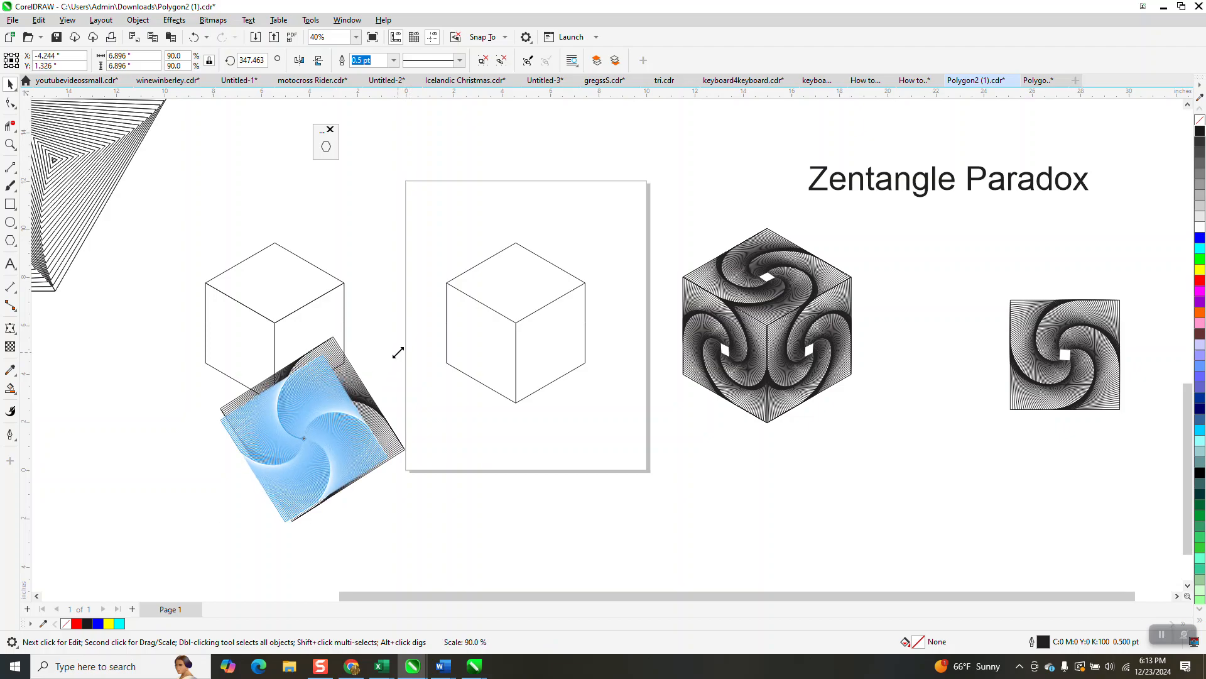
Place a copy of the rotated spiral on the page below the cube outline
mouse_move(333, 412)
left_mouse_down()
mouse_move(352, 440)
mouse_move(586, 455)
mouse_move(620, 470)
left_mouse_up()
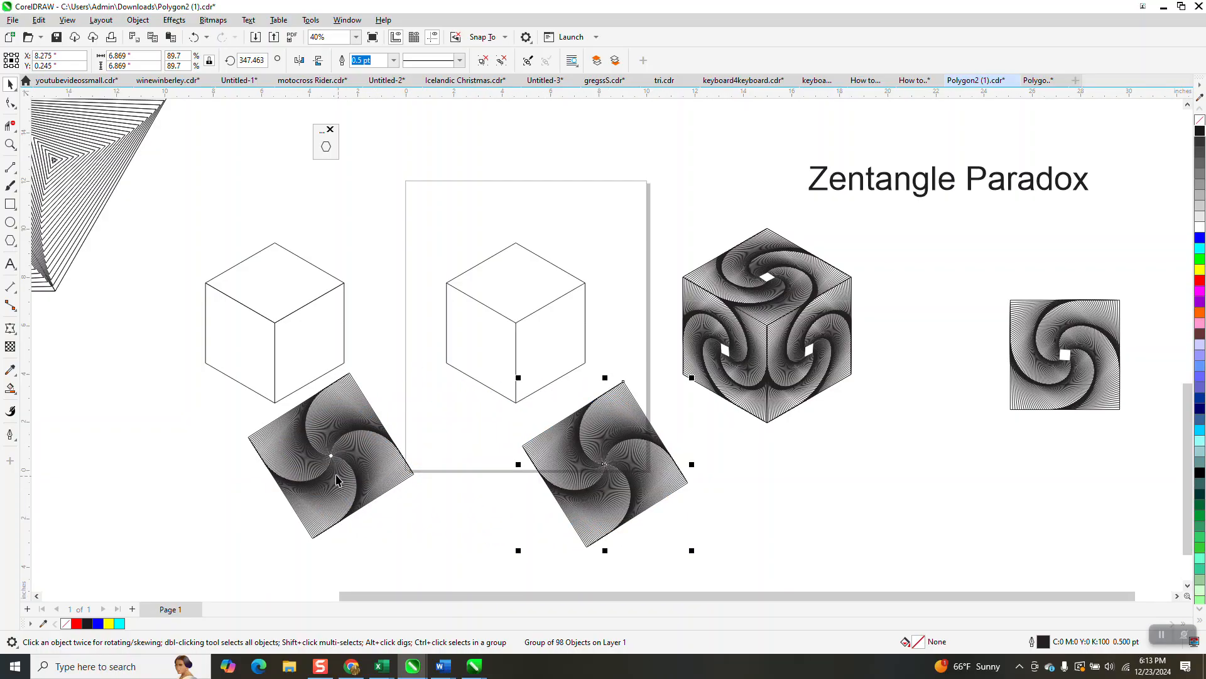
left_click(333, 474)
left_click(177, 21)
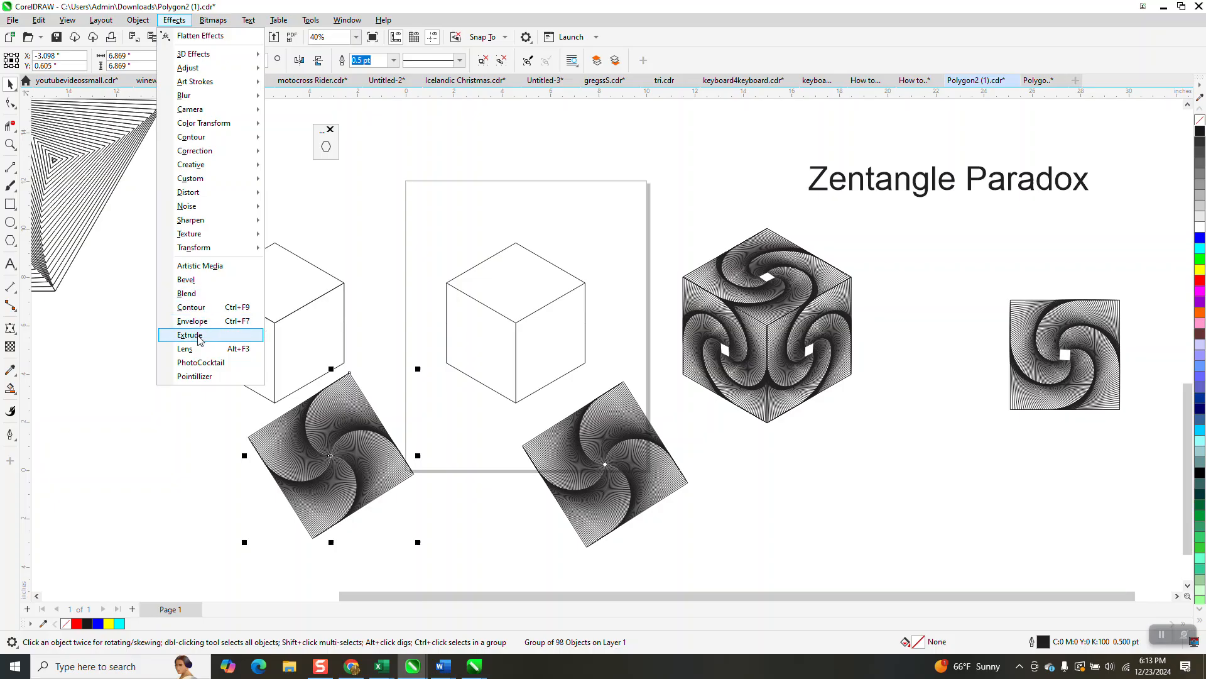
left_click(192, 294)
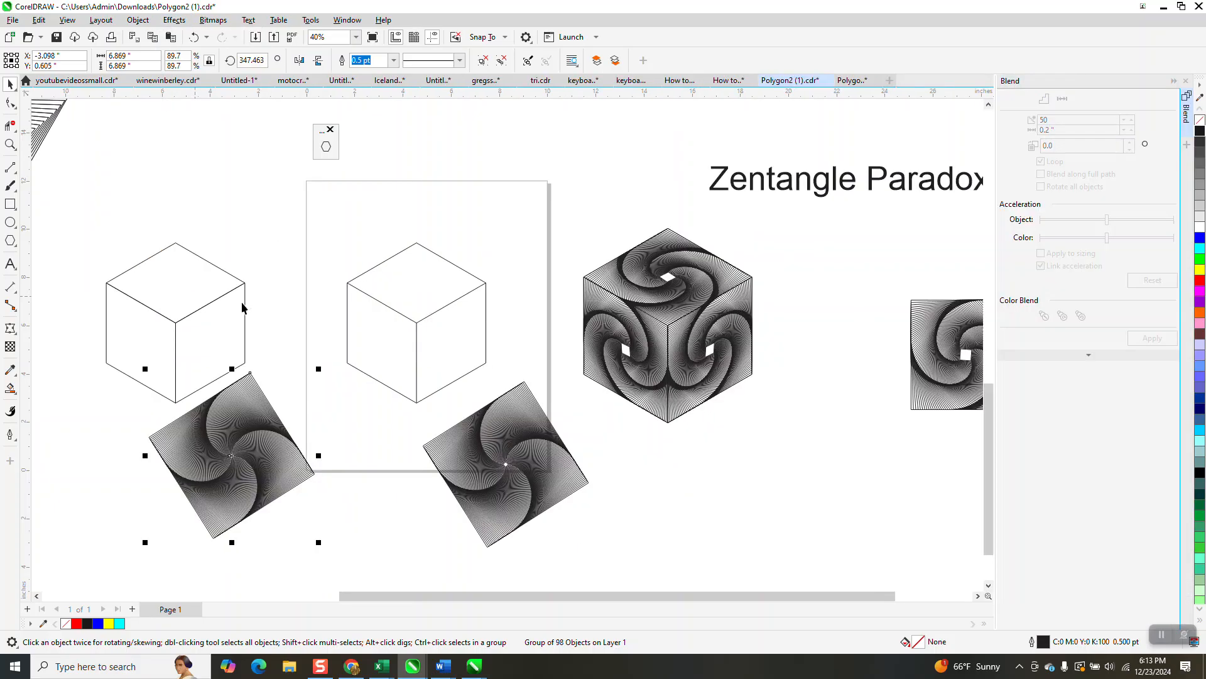
left_click(1197, 86)
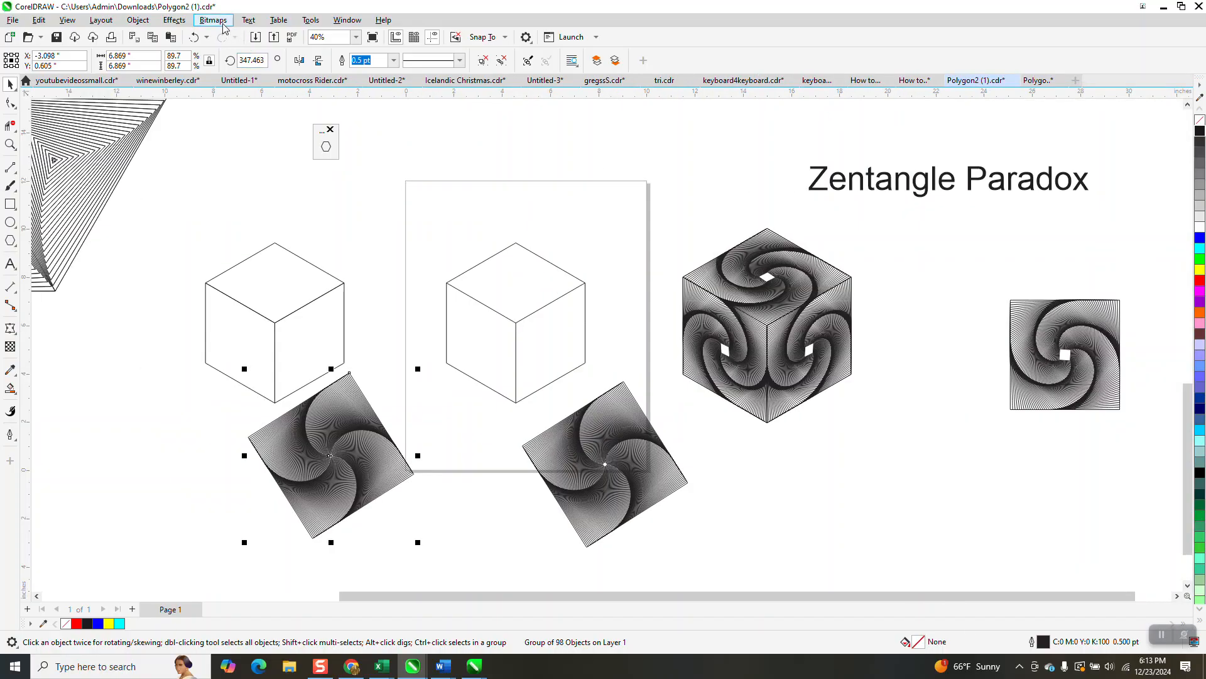
Try an envelope distortion on the left spiral copy, inspect it closely, and undo it
left_click(176, 21)
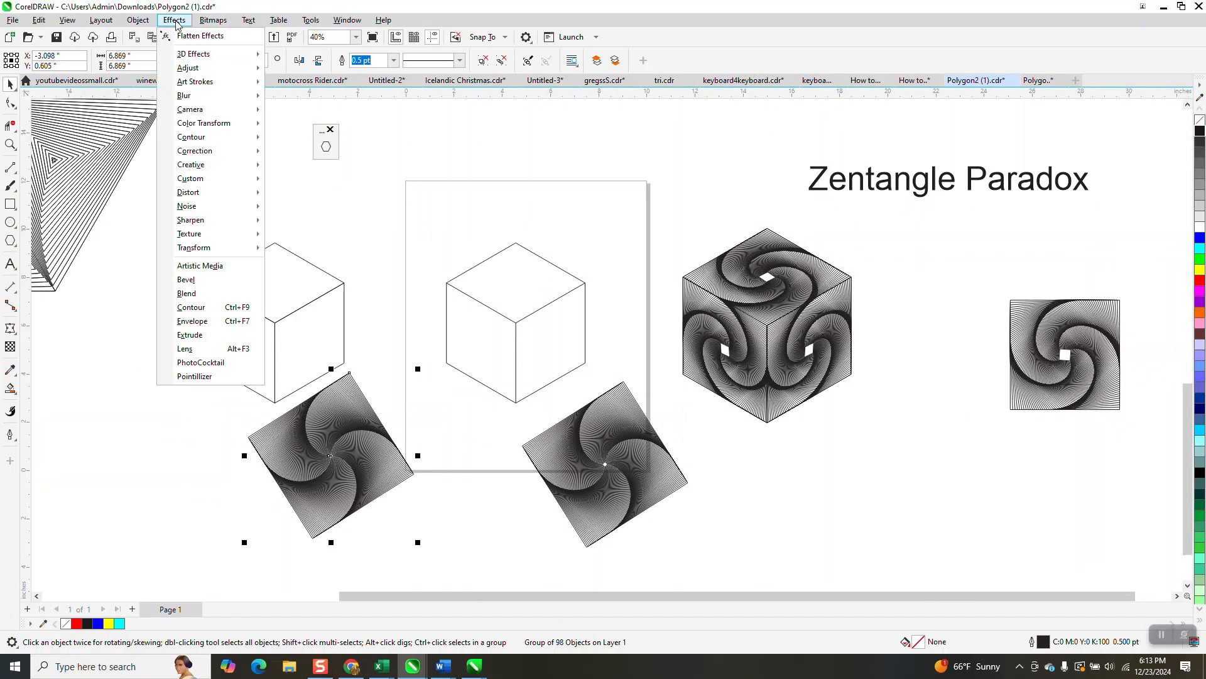
left_click(192, 321)
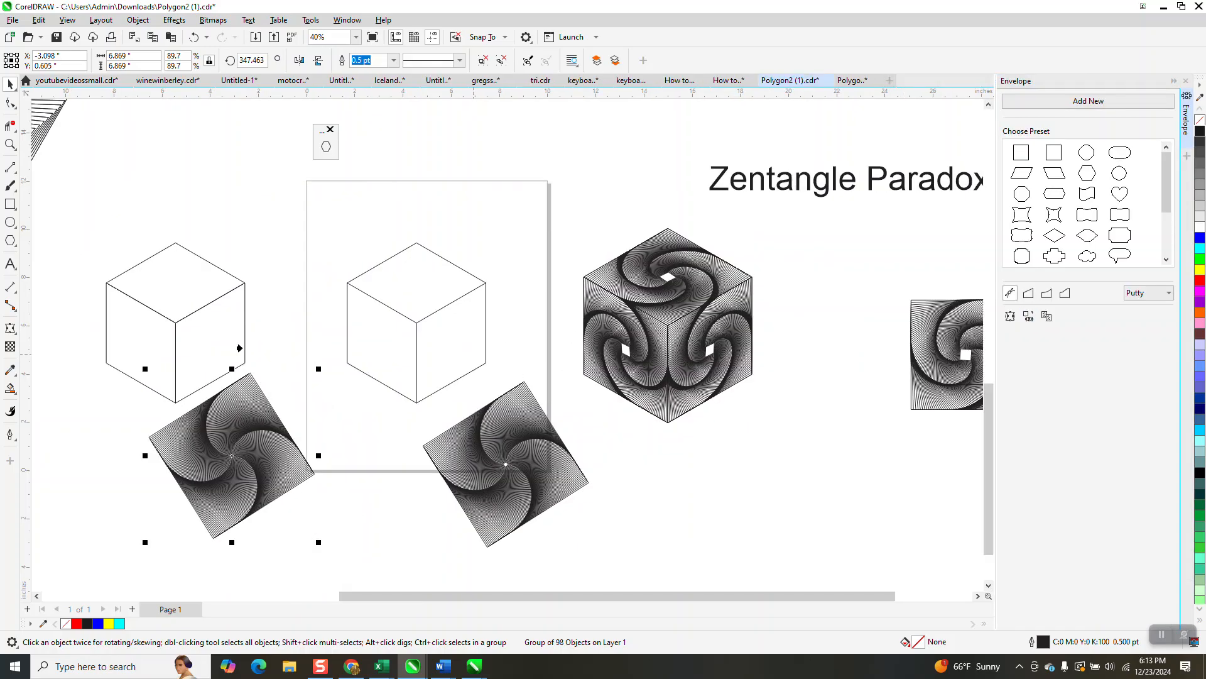
left_click(199, 345)
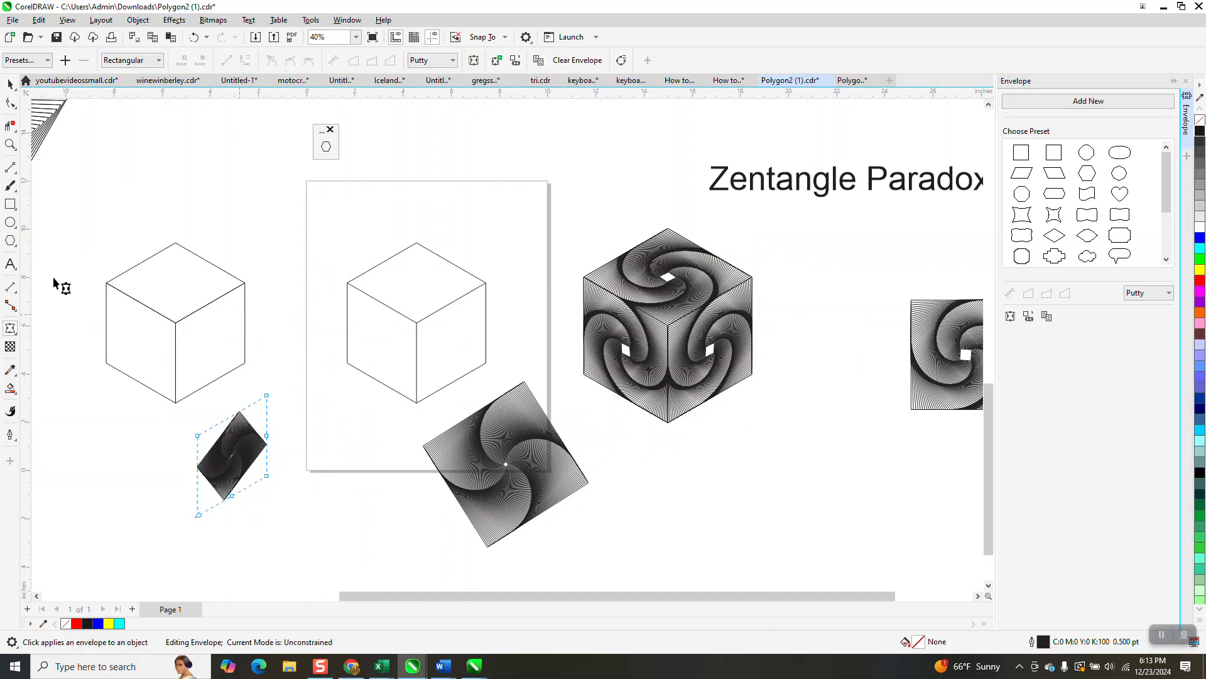
left_click(10, 146)
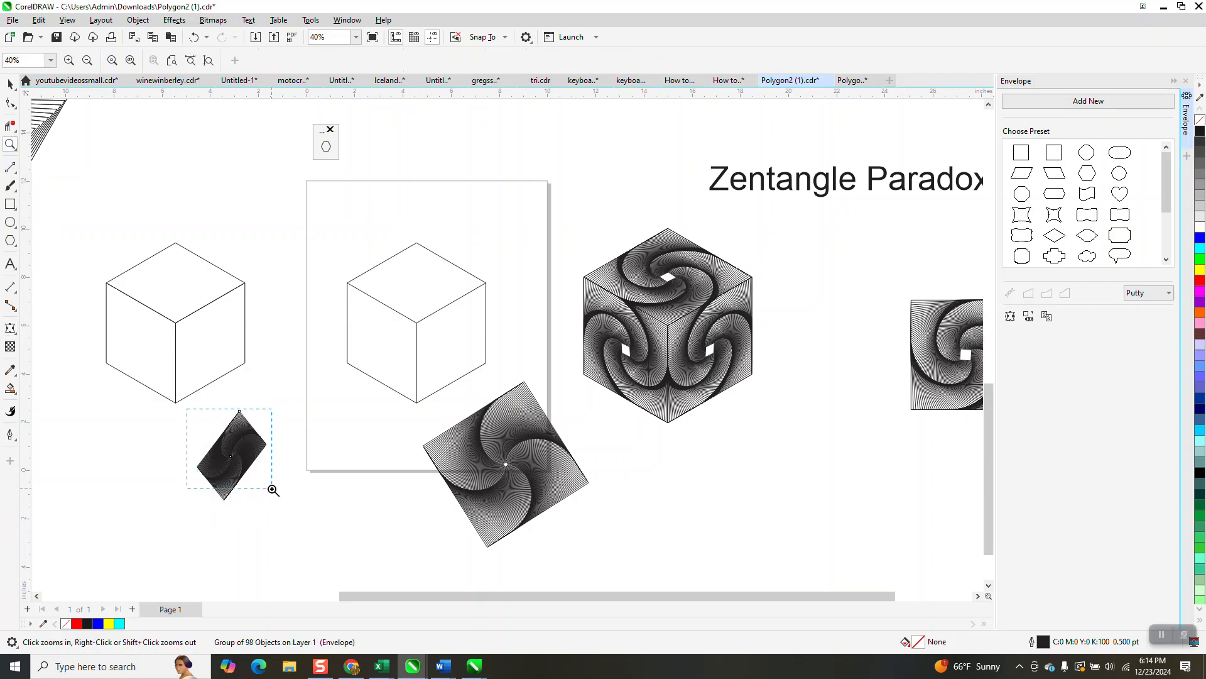
left_click_drag(187, 409, 305, 499)
scroll(375, 412, "down", 4)
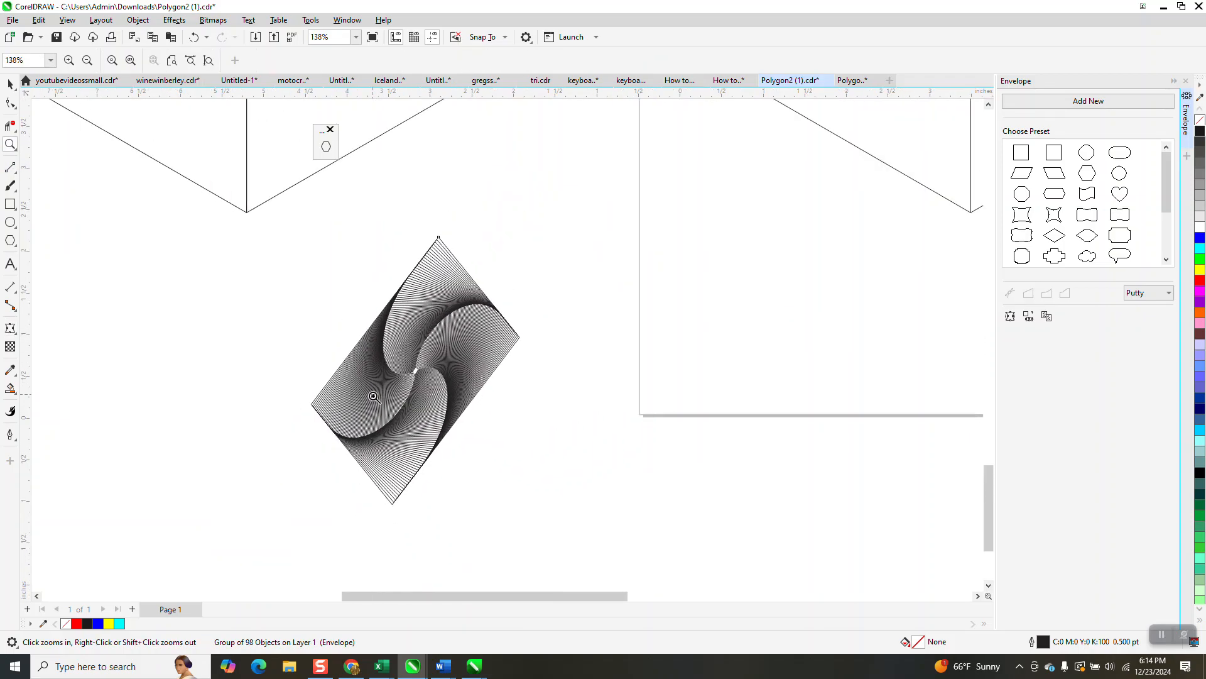
scroll(370, 441, "down", 2)
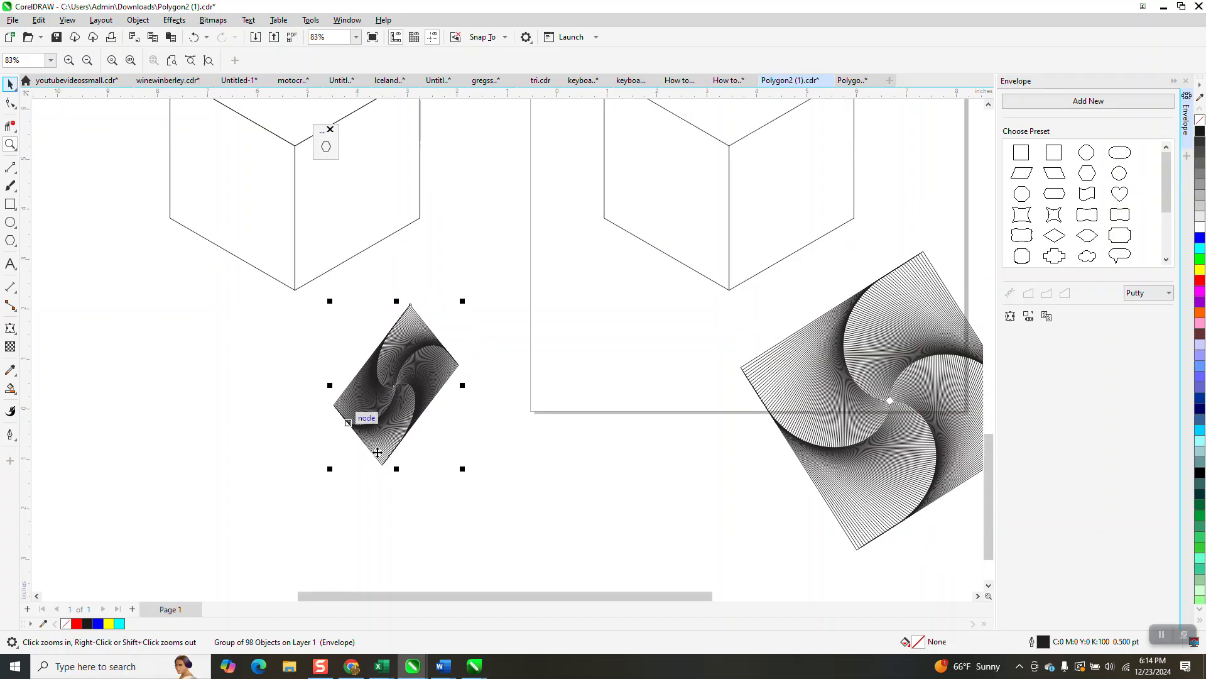
key("space")
left_click(194, 37)
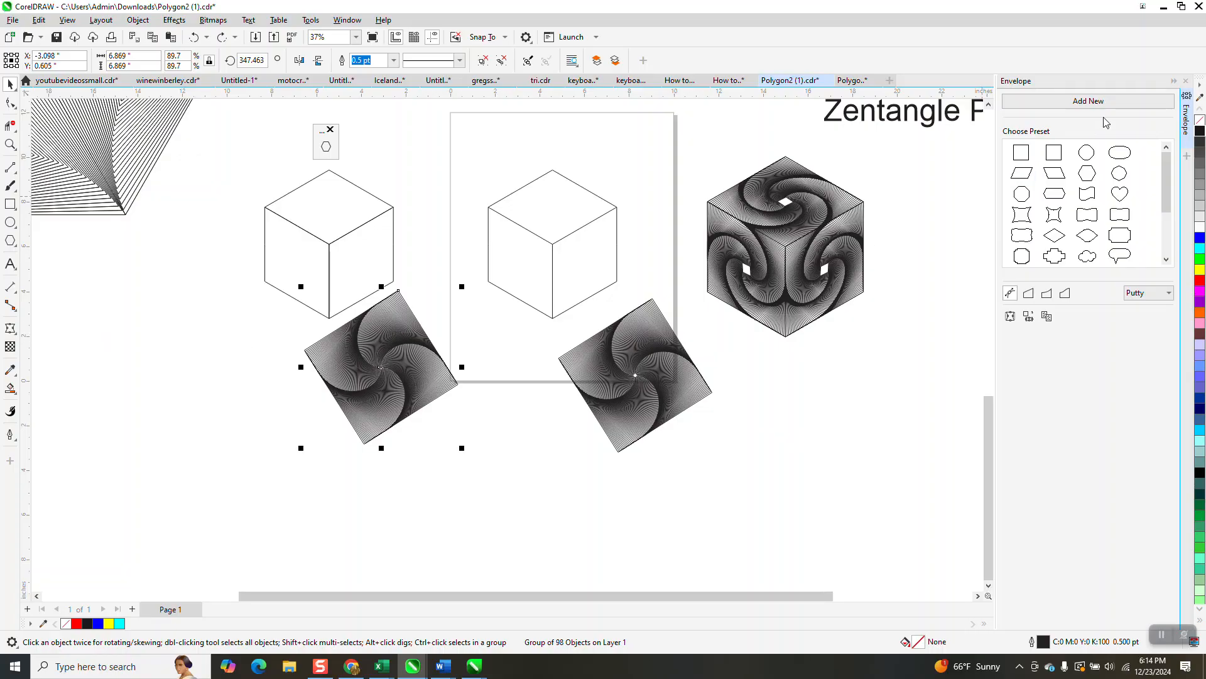
Undo the last three actions on the spiral copies
left_click(1186, 82)
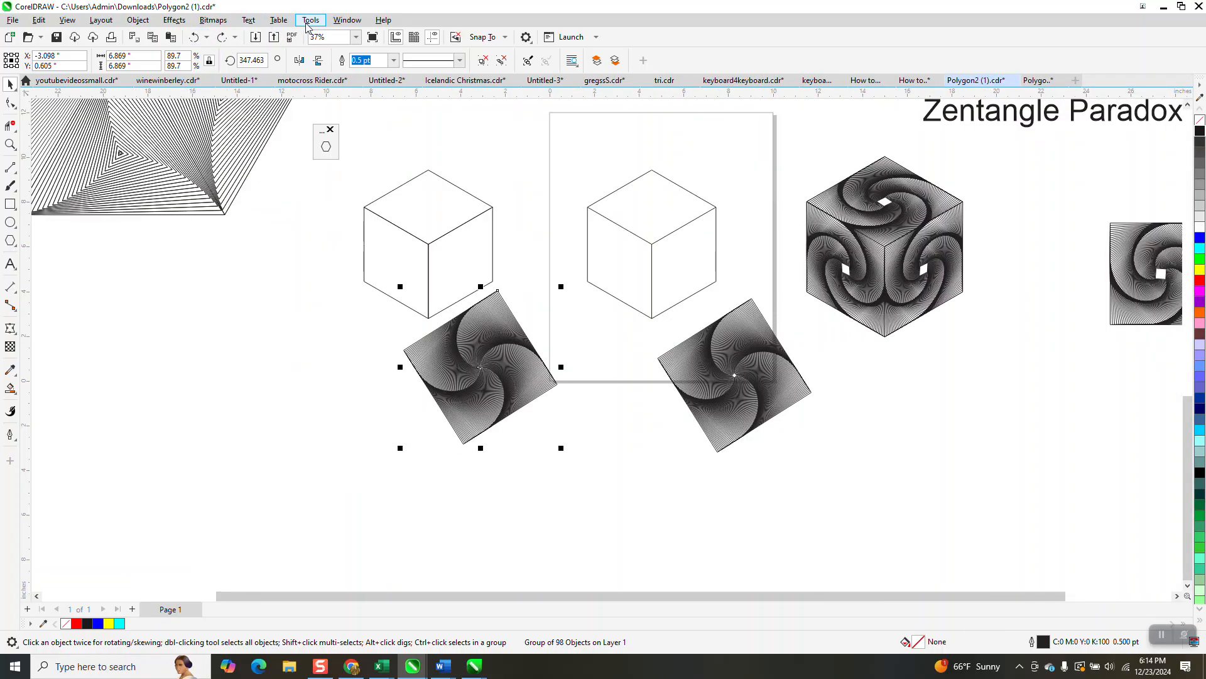
left_click(15, 333)
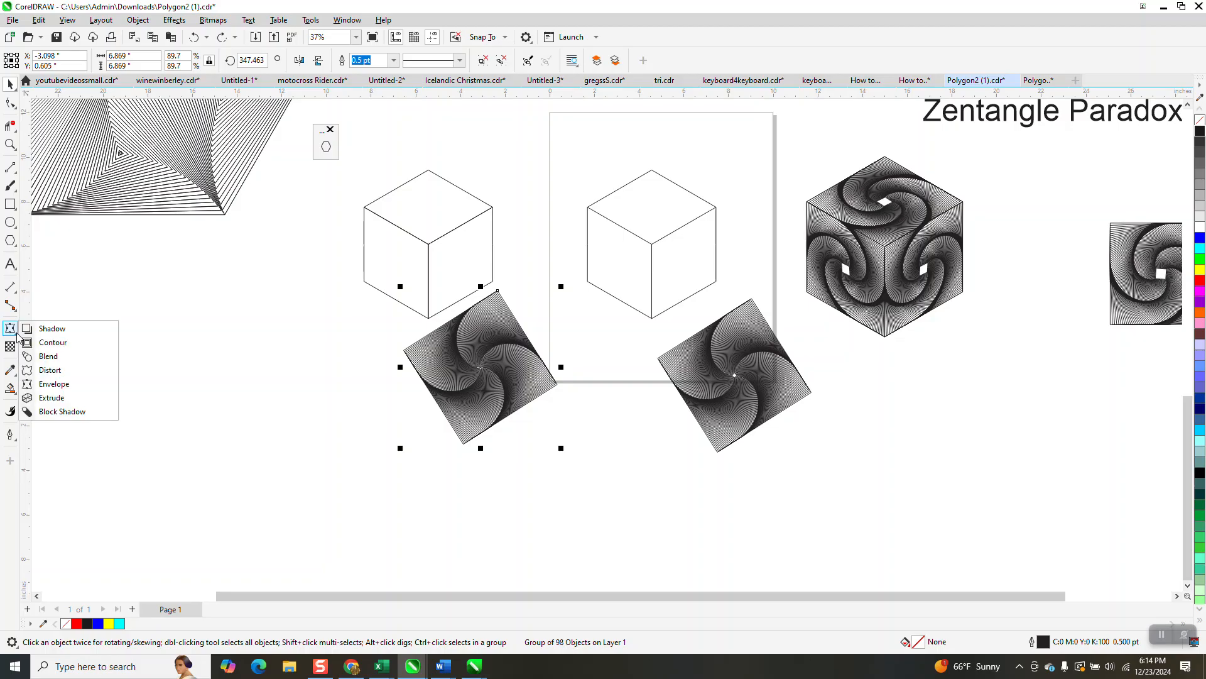
left_click(45, 384)
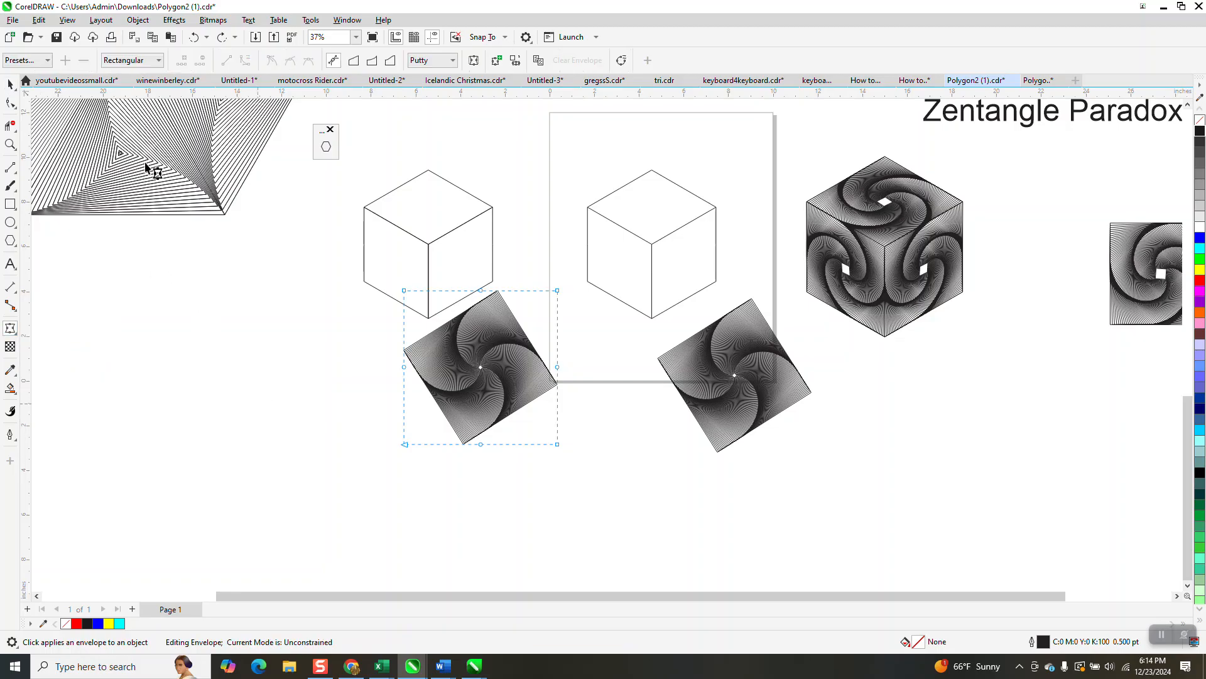
left_click(194, 36)
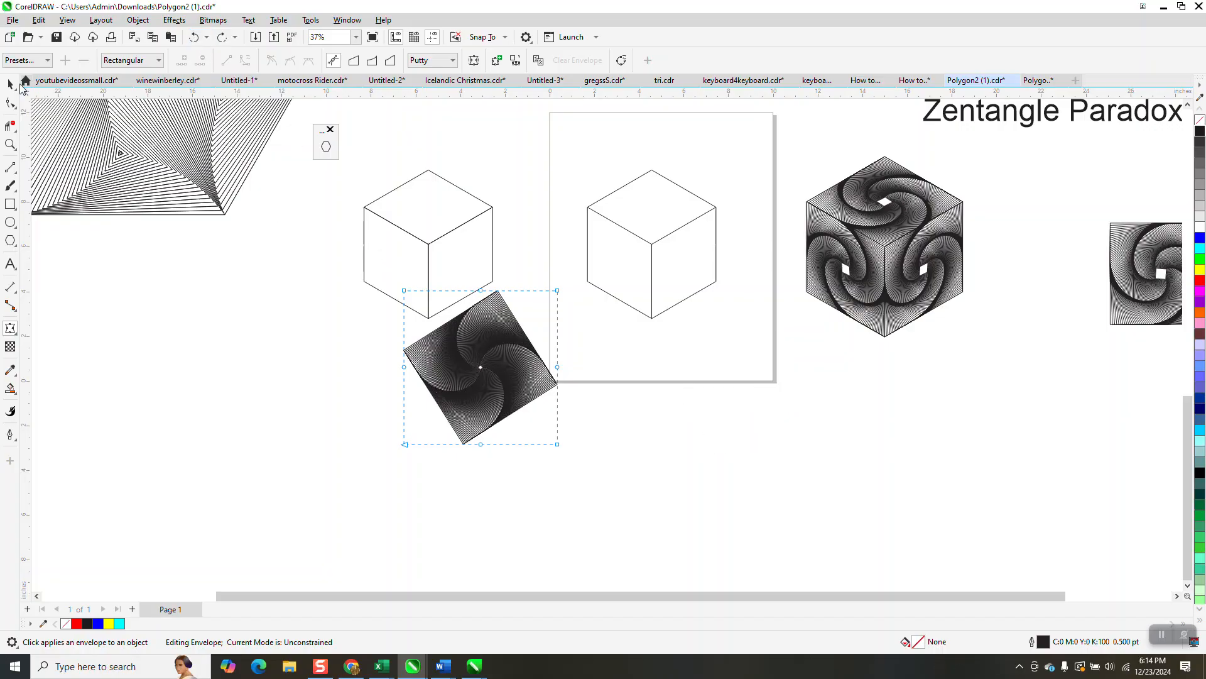
left_click(196, 38)
left_click(195, 38)
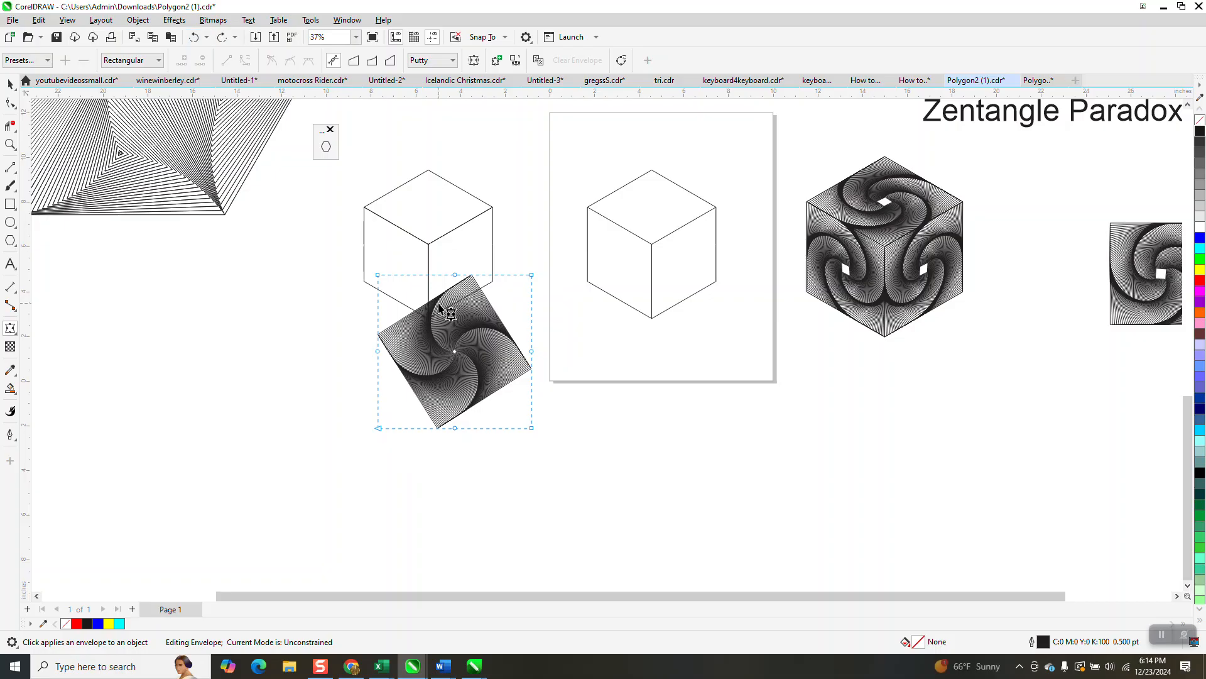
Rotate the spiral group to about 315.5° so its edges sit square
left_click(10, 87)
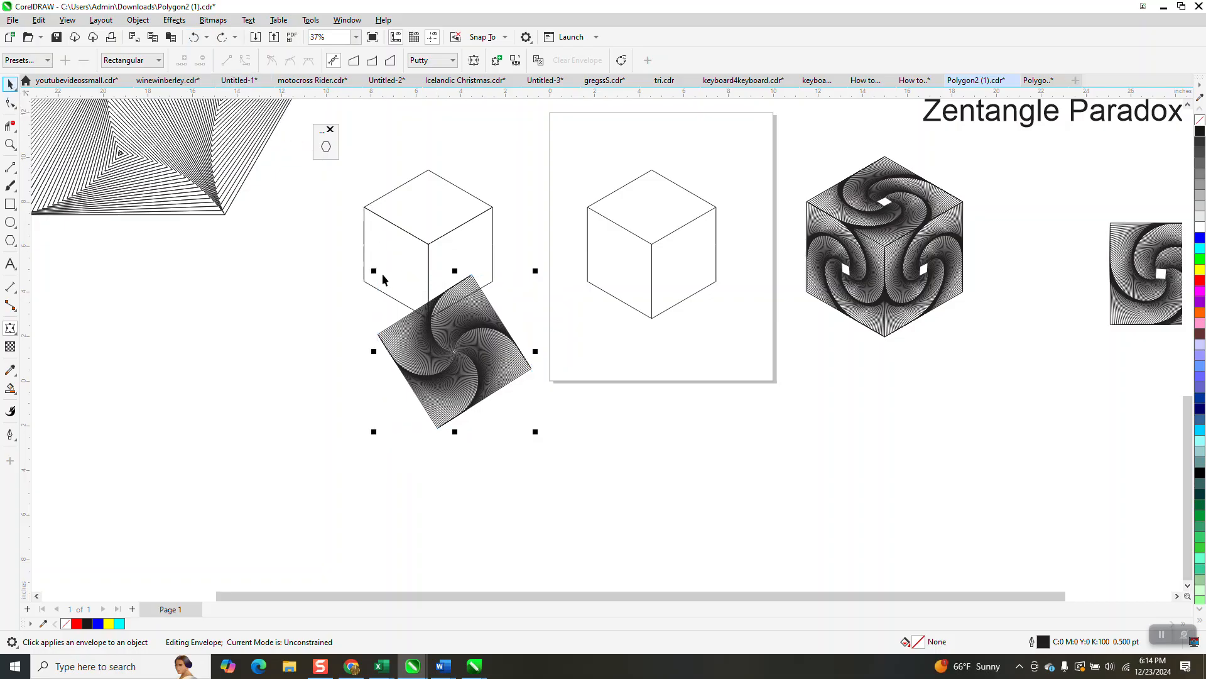
left_click(464, 342)
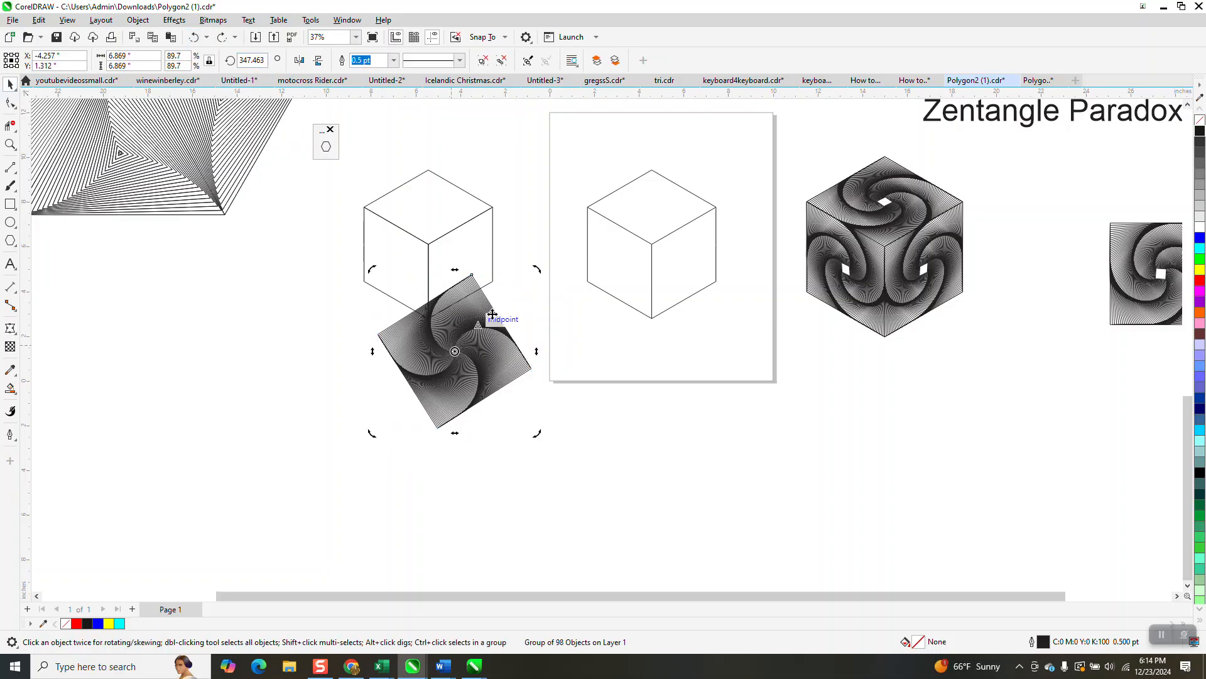
left_click_drag(537, 271, 551, 334)
left_click(10, 147)
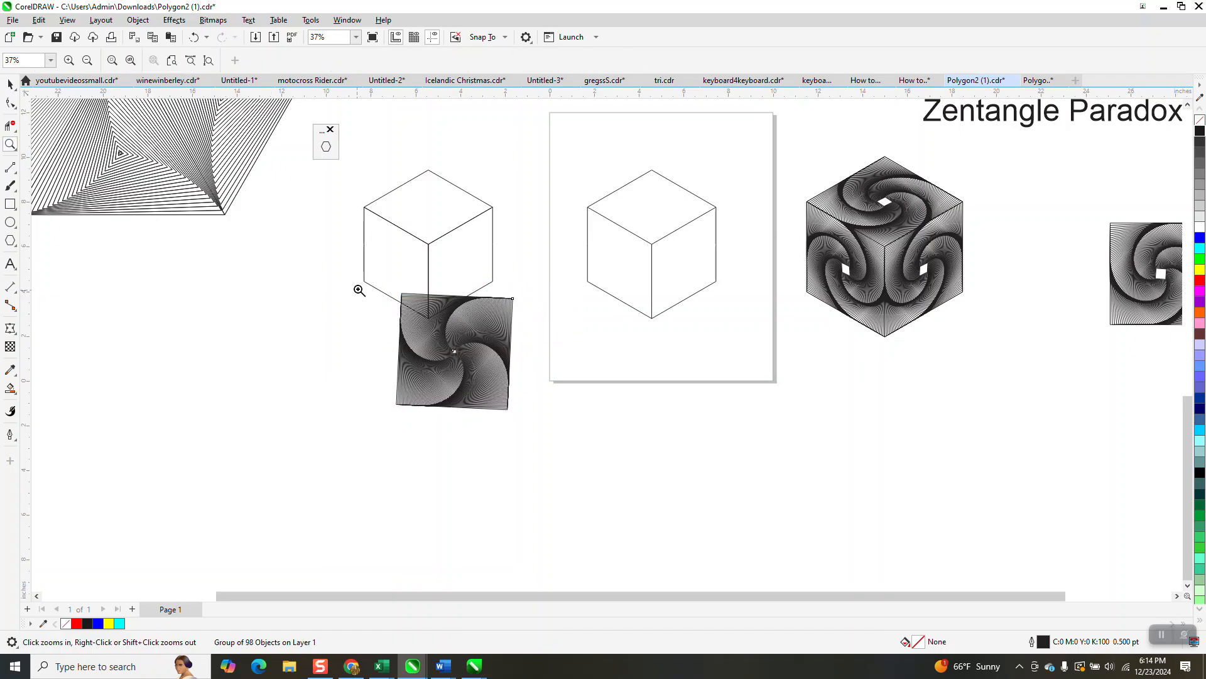
left_click_drag(599, 454, 598, 454)
key("space")
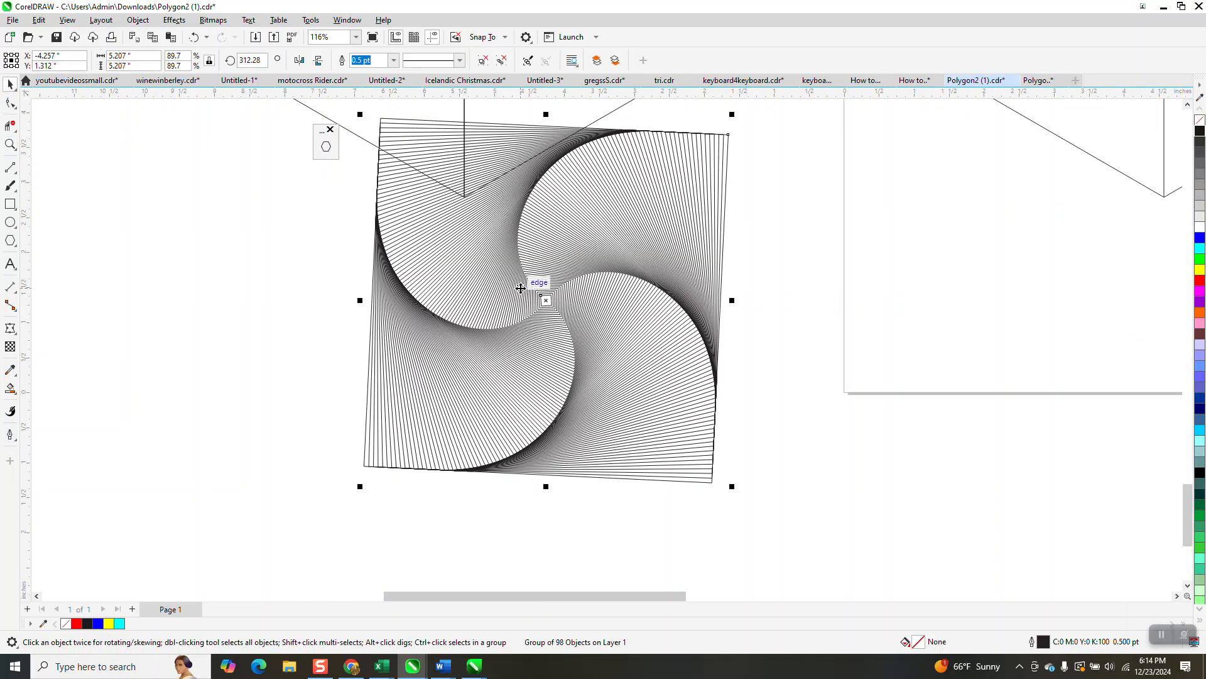
left_click_drag(735, 488, 742, 475)
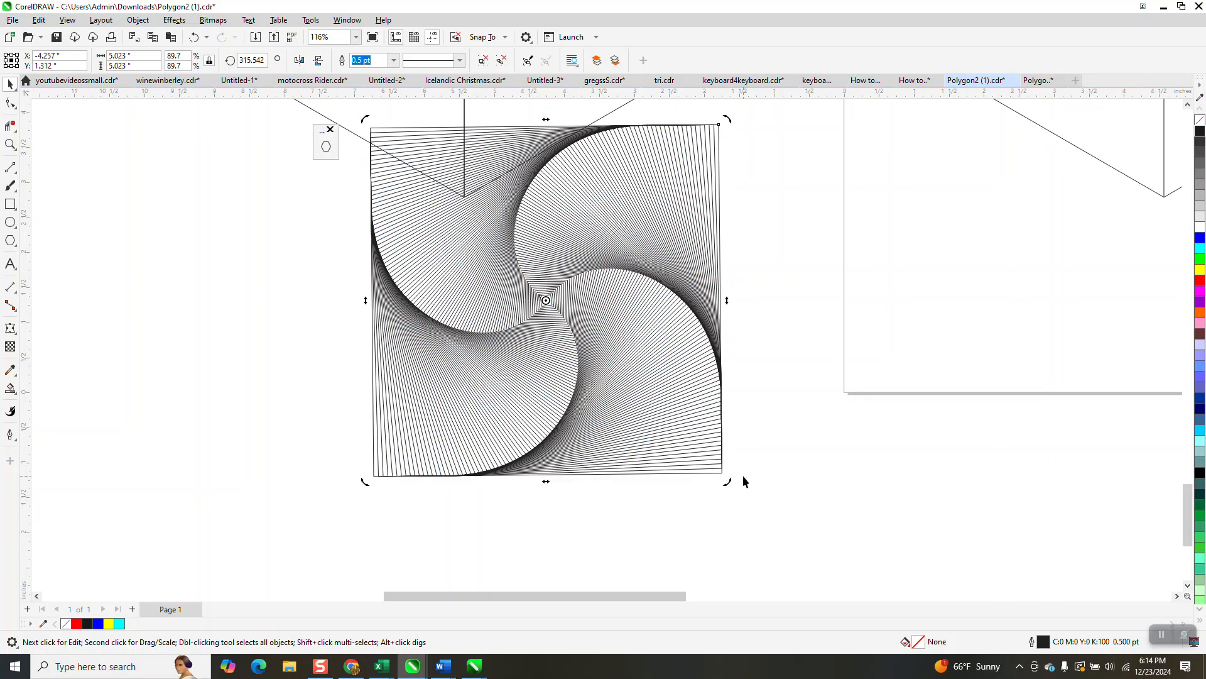
scroll(389, 562, "down", 1)
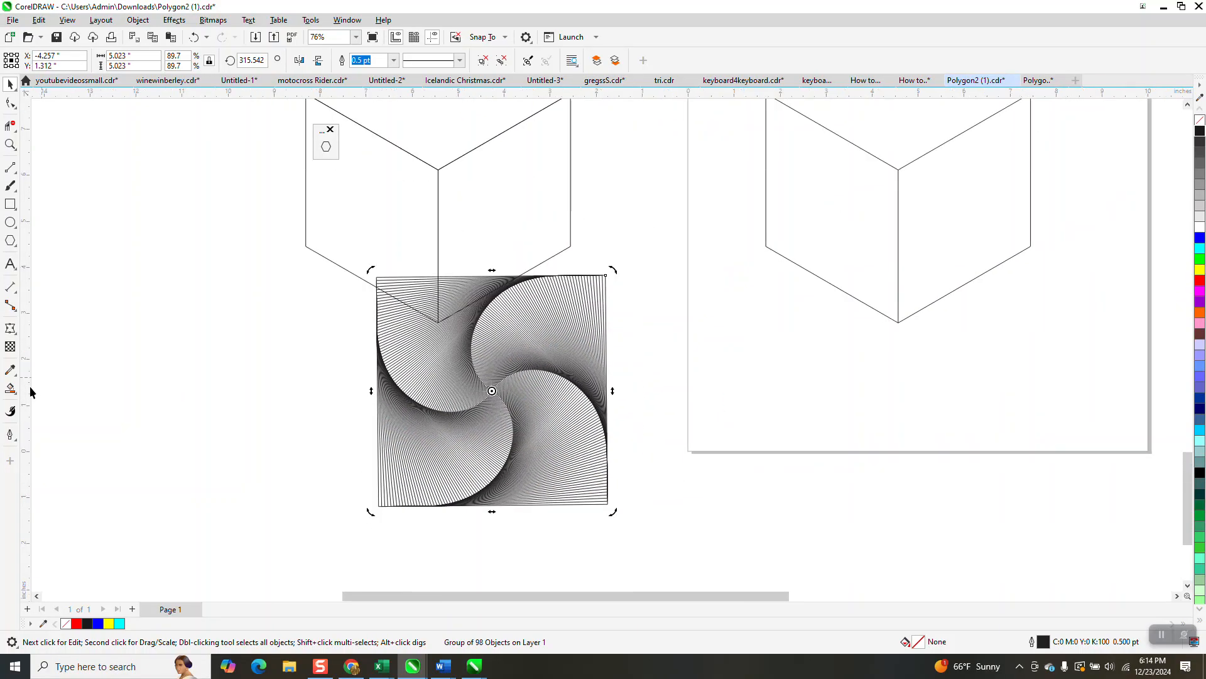
Apply an Envelope to the spiral, delete its middle nodes, and convert all envelope segments to straight lines
left_click(10, 328)
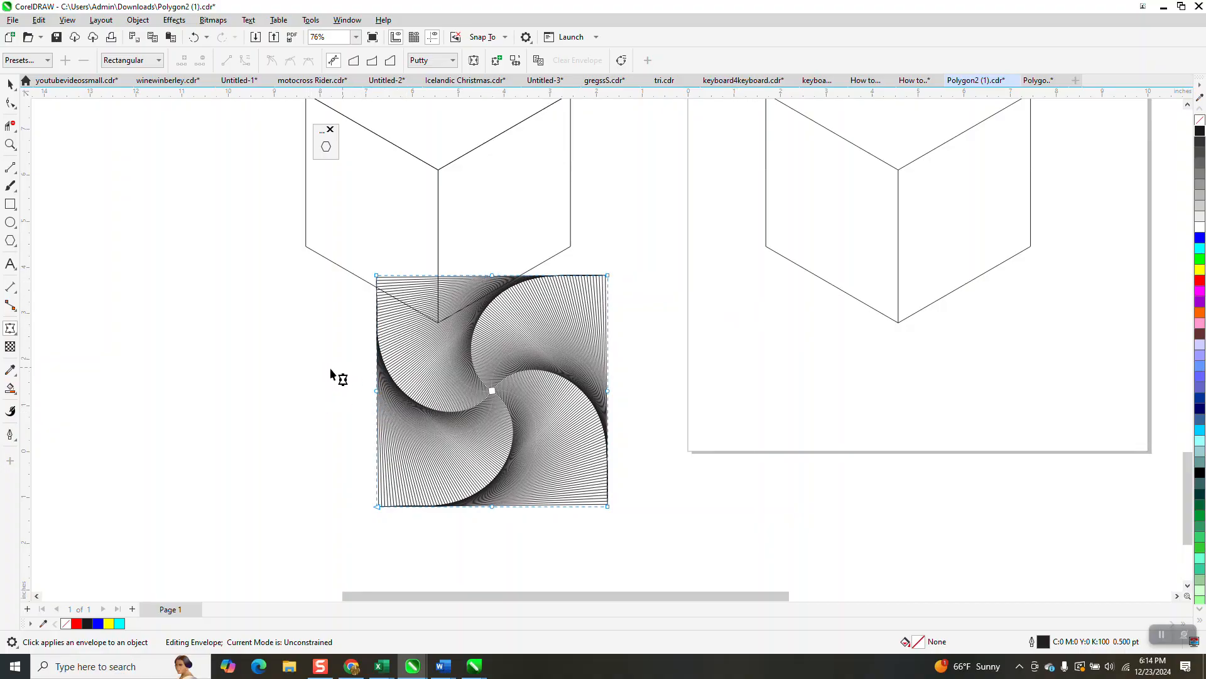
left_click_drag(330, 374, 666, 423)
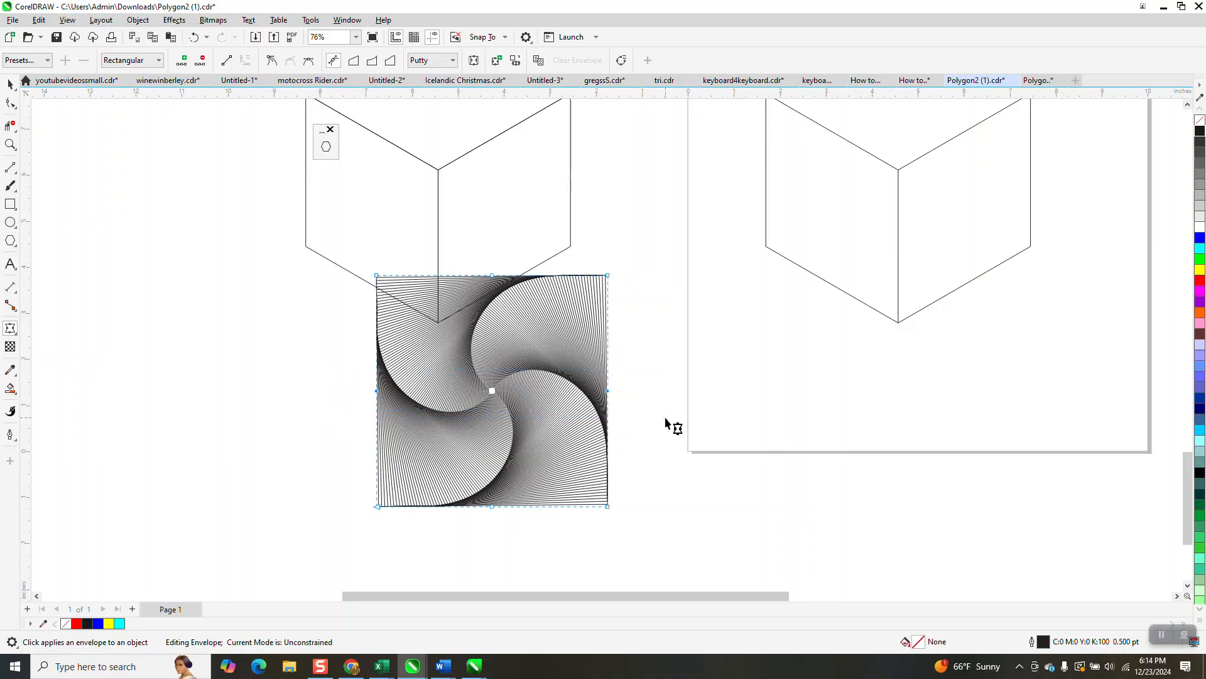
key("Delete")
left_click_drag(464, 243, 523, 537)
key("Delete")
left_click_drag(350, 257, 644, 541)
right_click(608, 508)
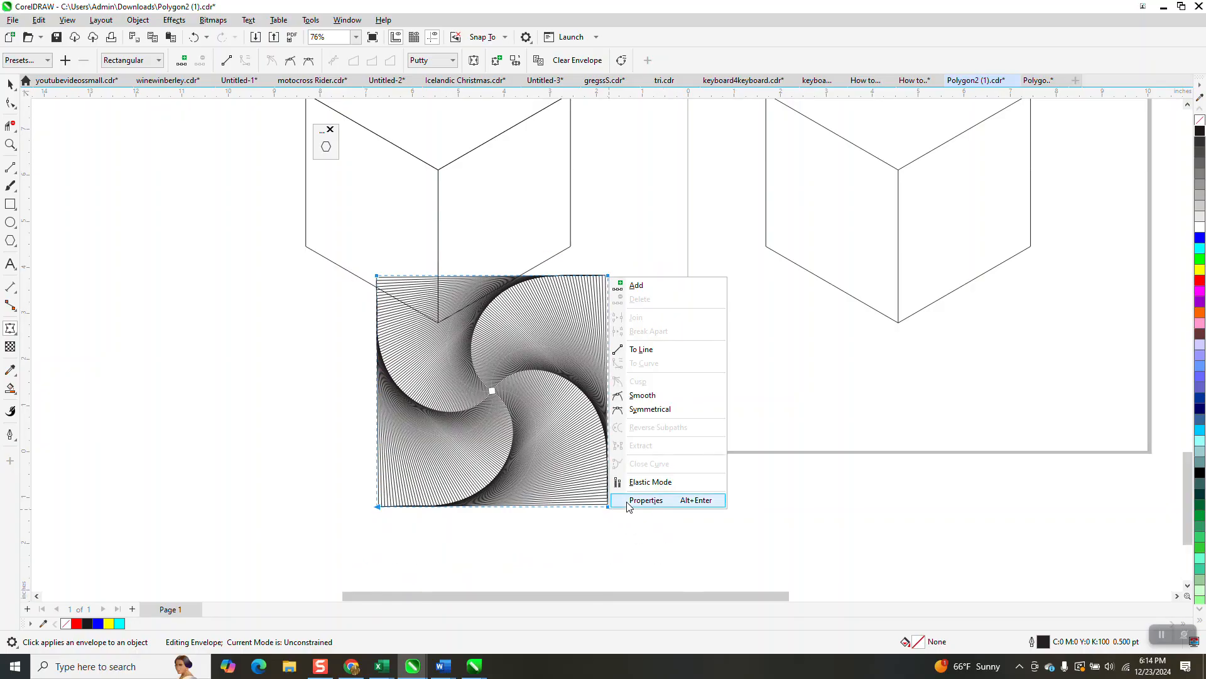
left_click(644, 350)
scroll(594, 474, "down", 2)
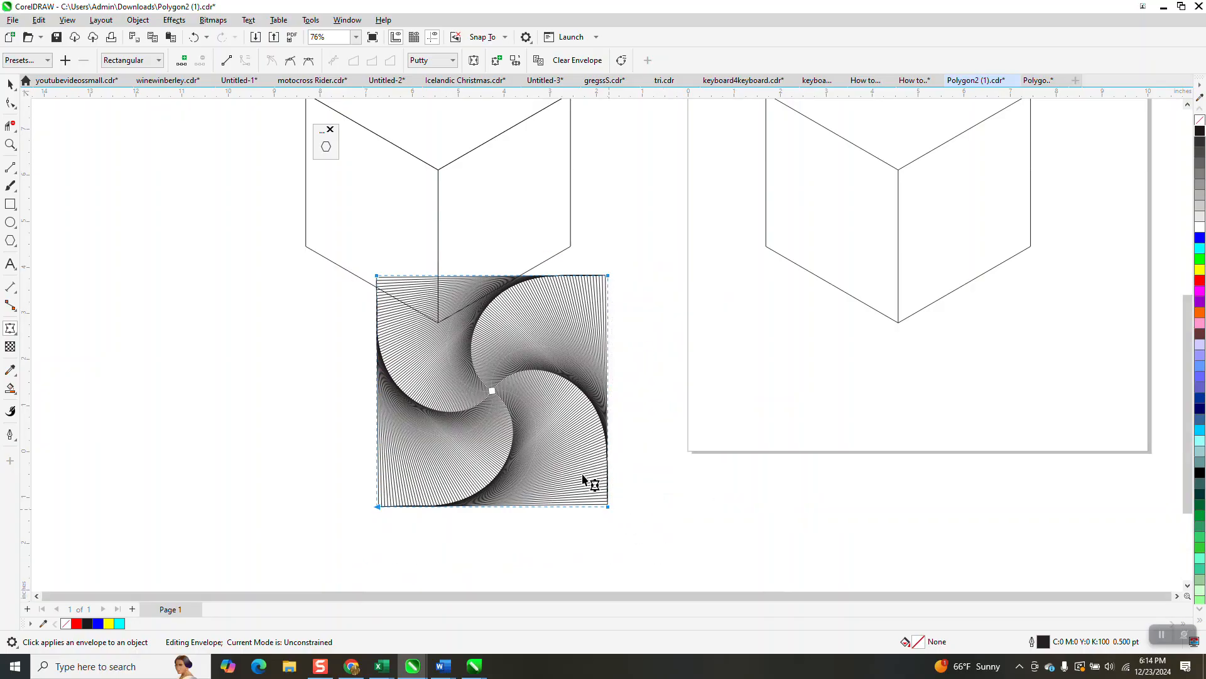
Place a copy of the spiral to the left and move the other spiral over the cube's right face
left_click(10, 84)
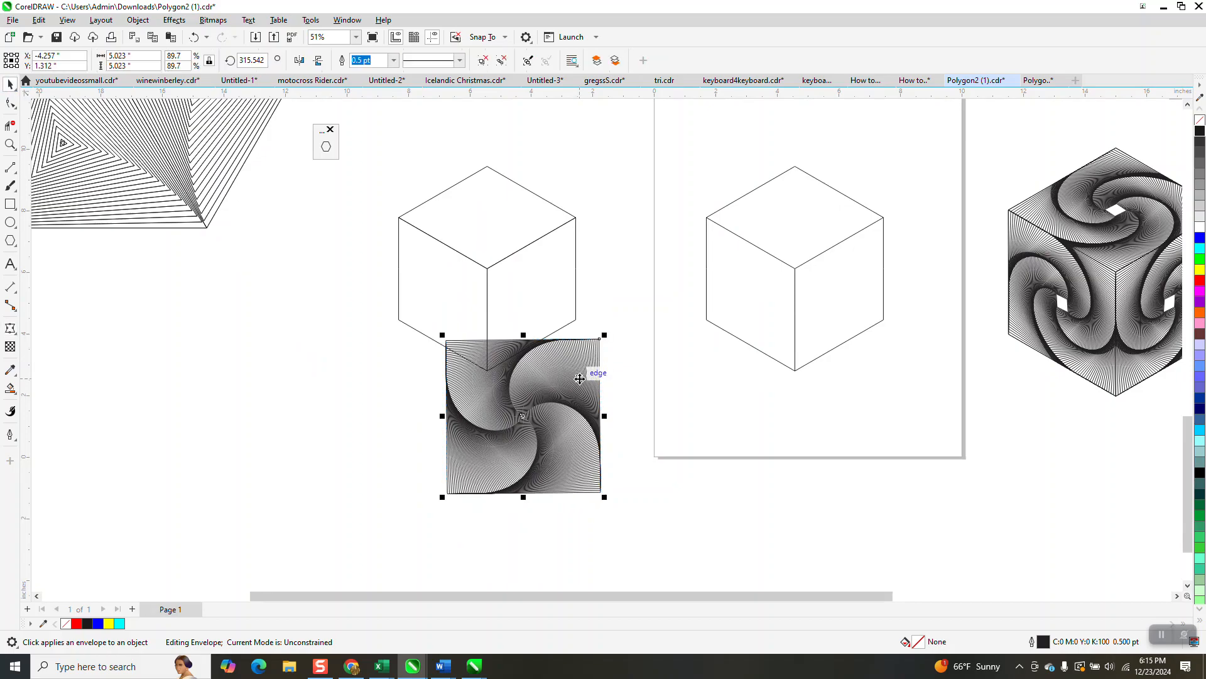
left_click_drag(553, 396, 305, 398)
left_click_drag(475, 395, 528, 347)
Drag the envelope's four corner nodes onto the corners of the cube's right face
left_click(10, 146)
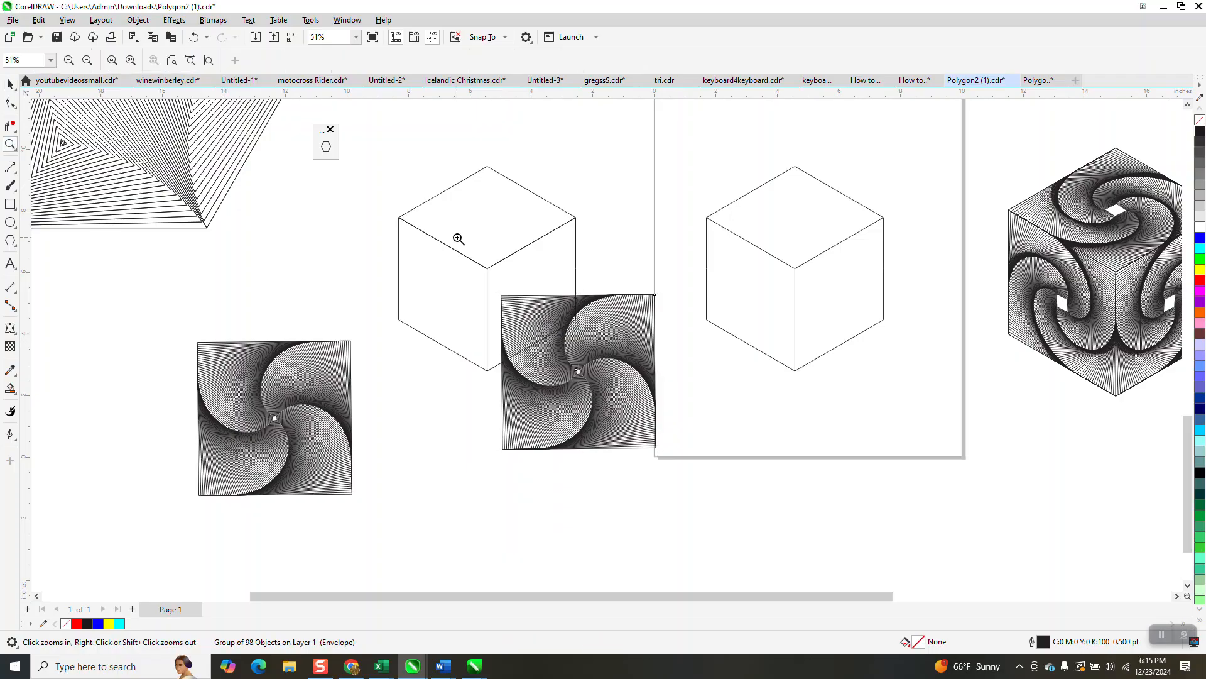
left_click_drag(771, 526, 771, 526)
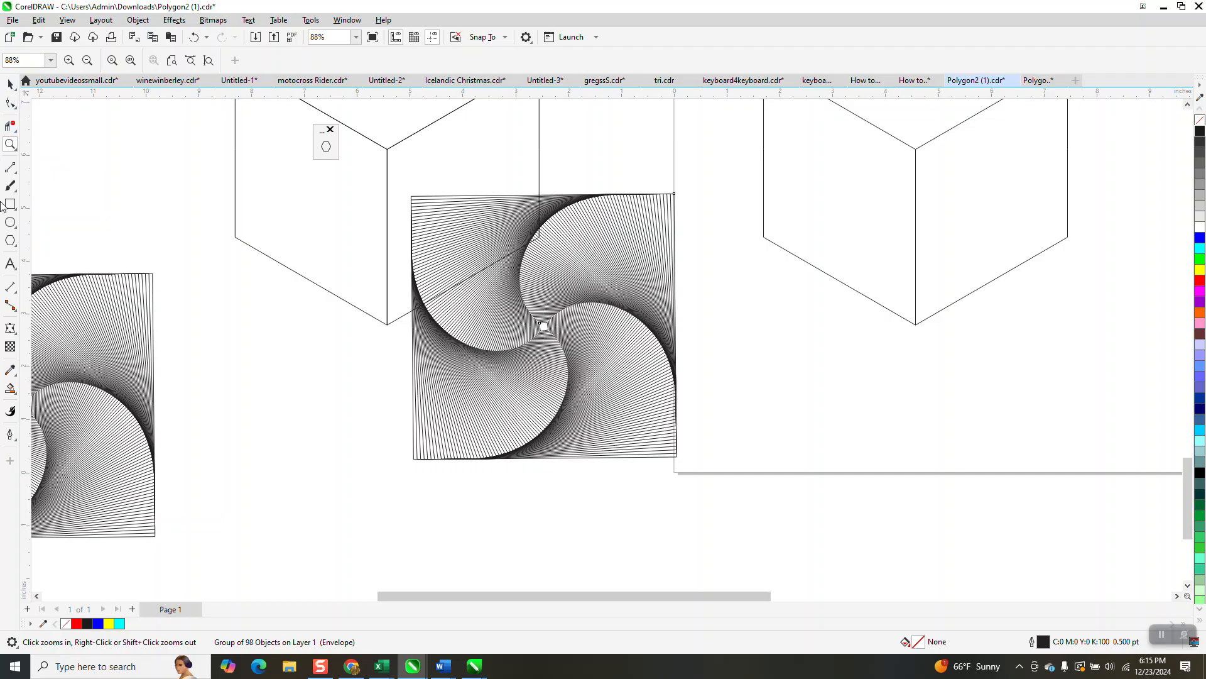
left_click(10, 328)
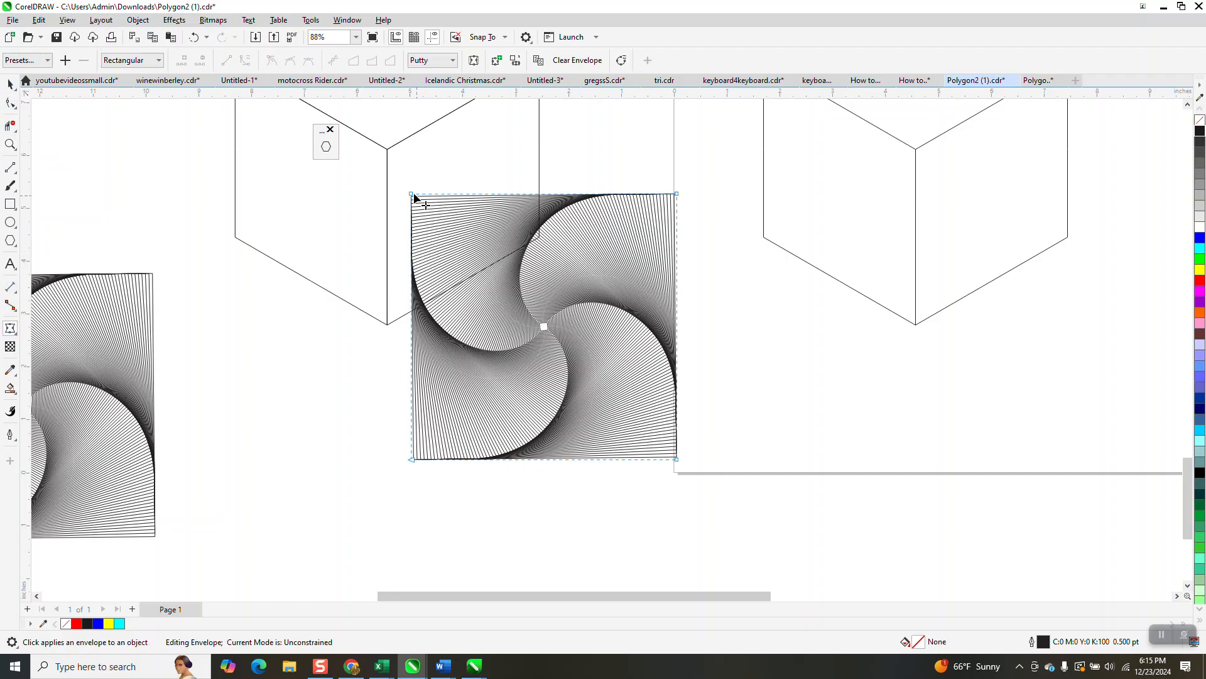
left_click_drag(412, 196, 389, 152)
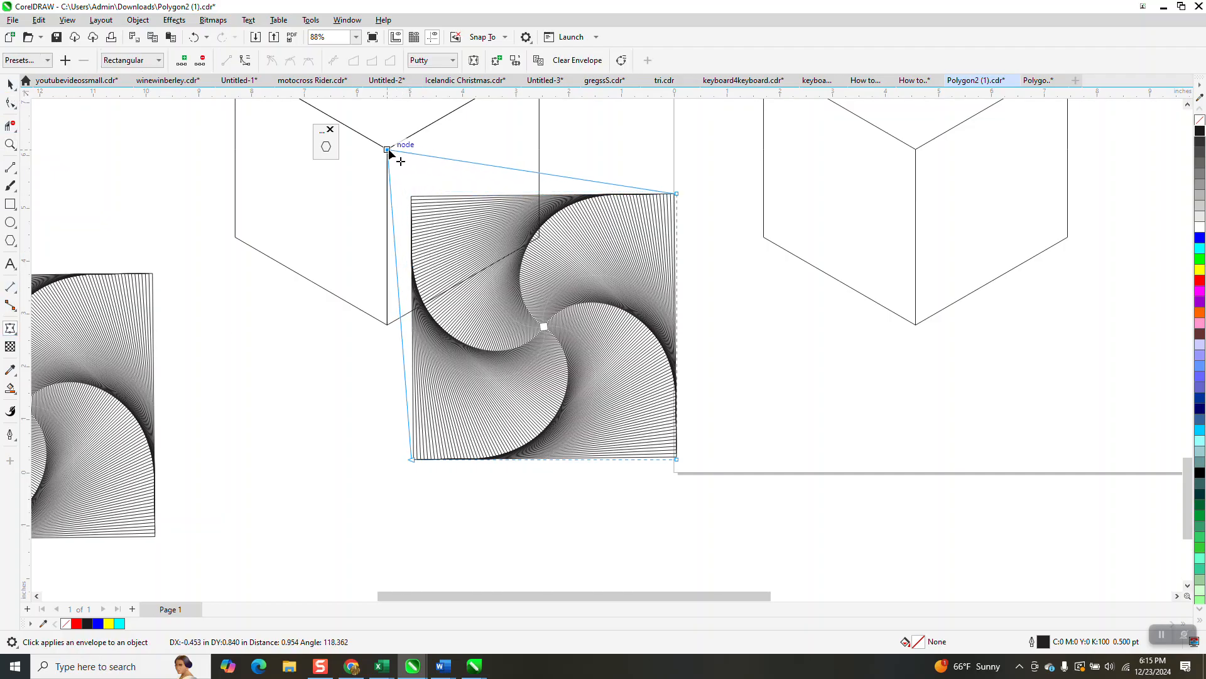
scroll(440, 330, "down", 2)
left_click_drag(615, 240, 515, 144)
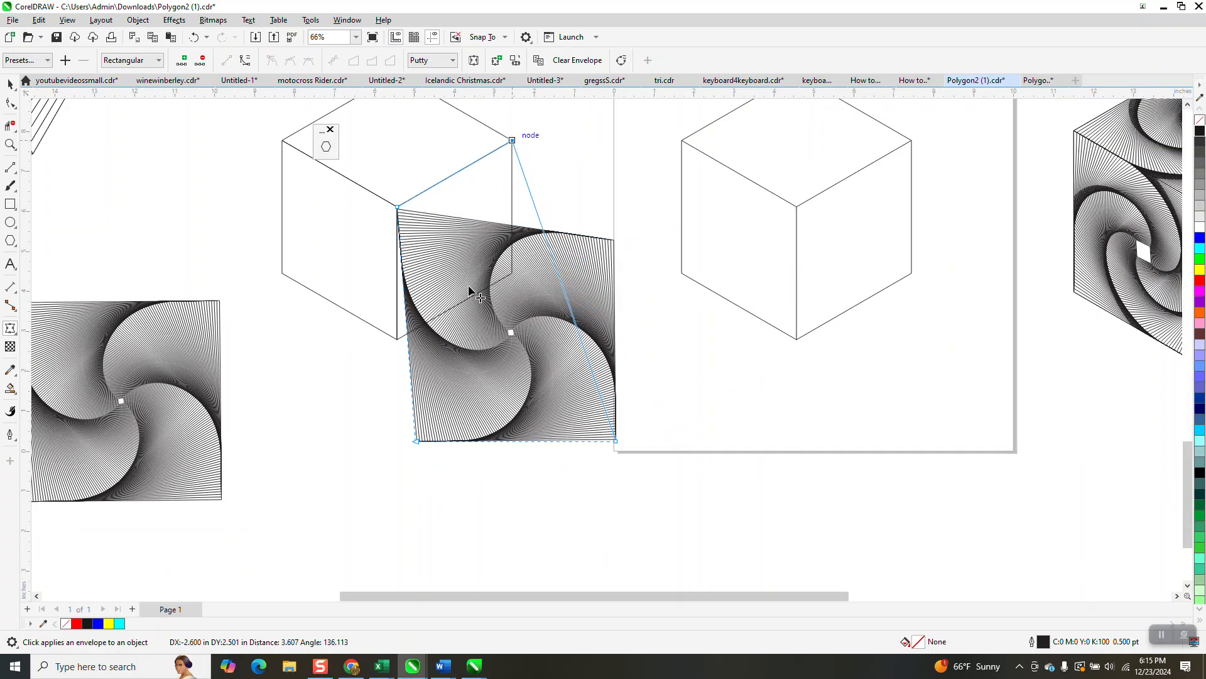
left_click_drag(414, 440, 399, 339)
left_click_drag(616, 442, 513, 274)
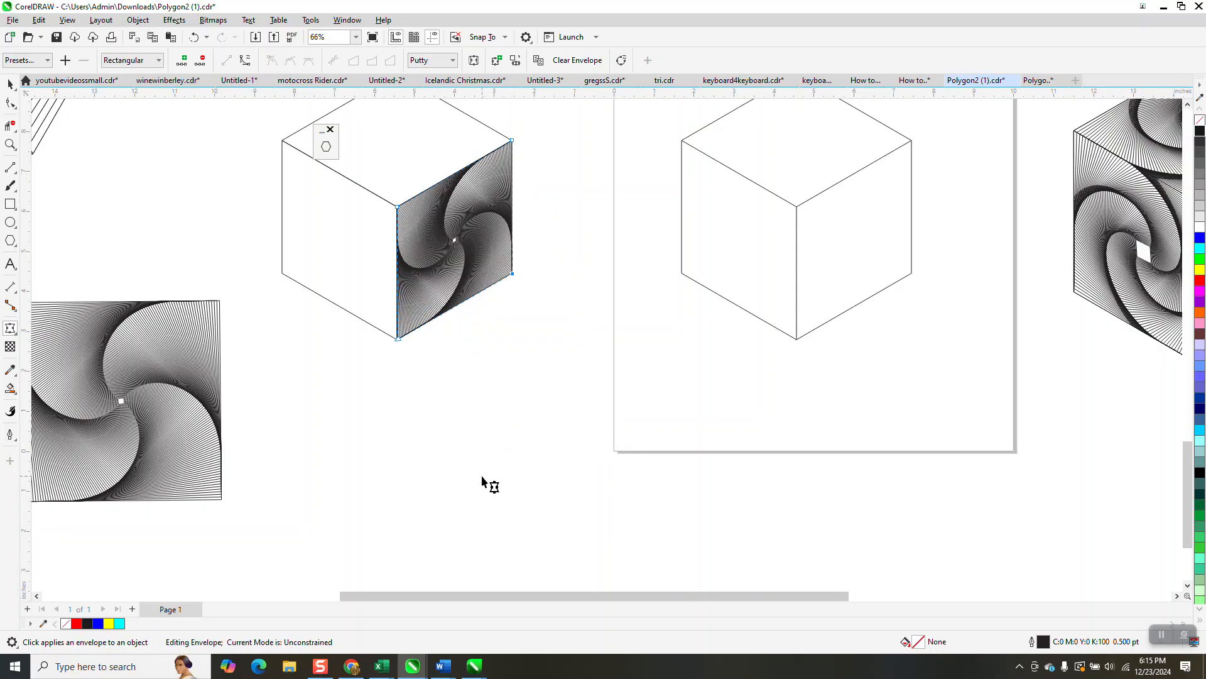
Place a horizontally mirrored copy of the distorted spiral on the cube's left face
left_click(10, 86)
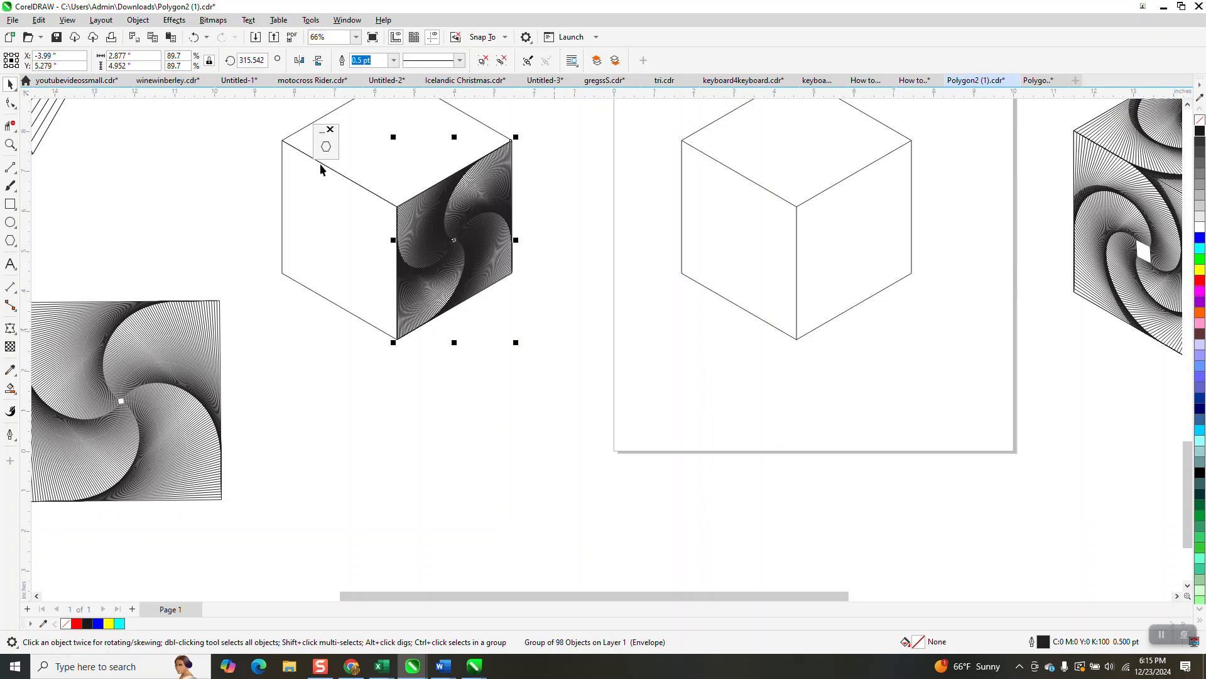
left_click(299, 60)
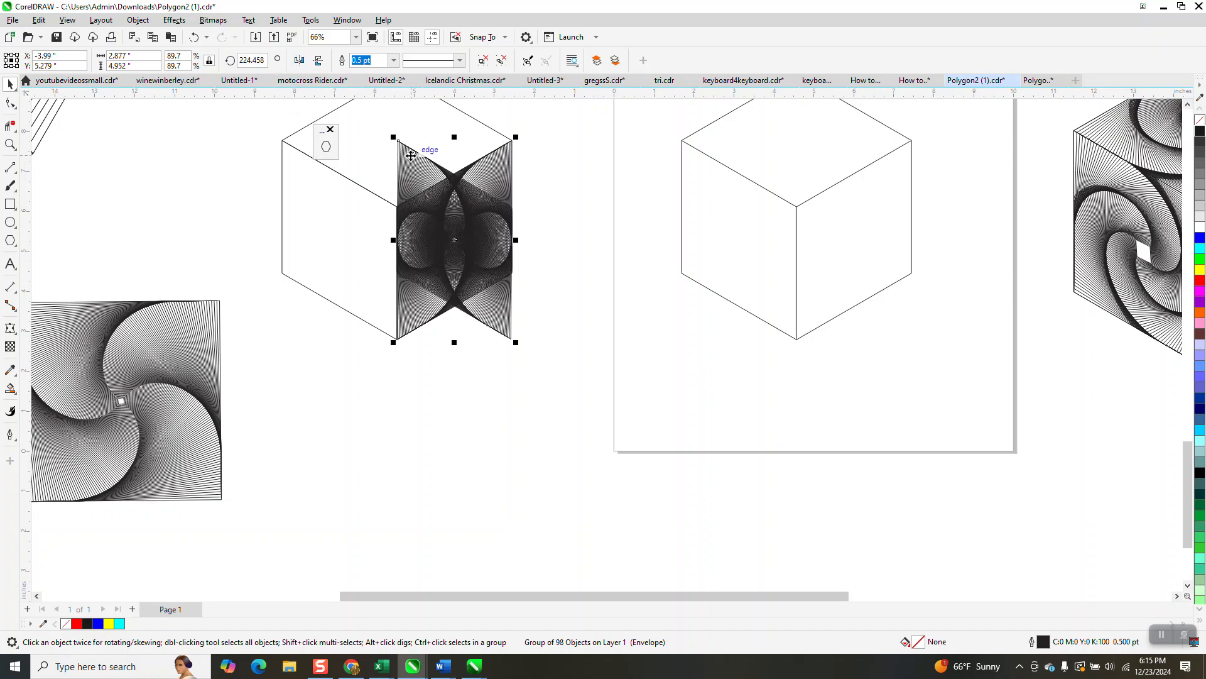
left_click_drag(400, 141, 283, 141)
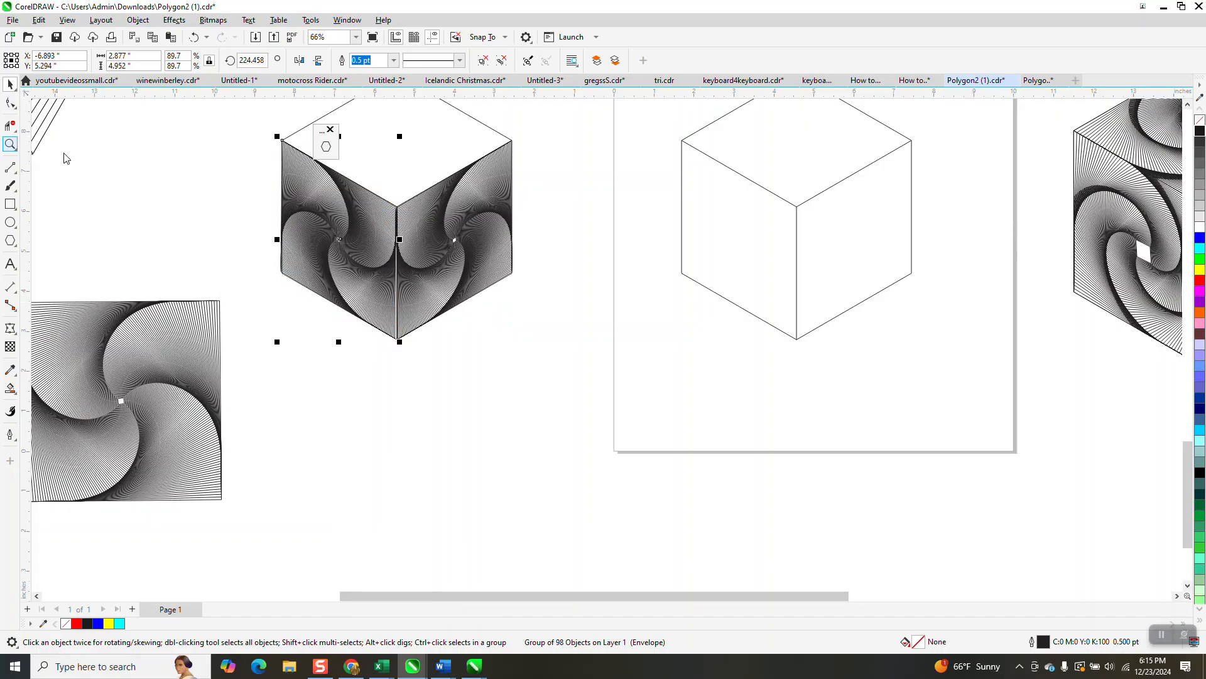
Snap the left spiral's bottom envelope node to the cube's bottom vertex
left_click_drag(256, 240, 603, 479)
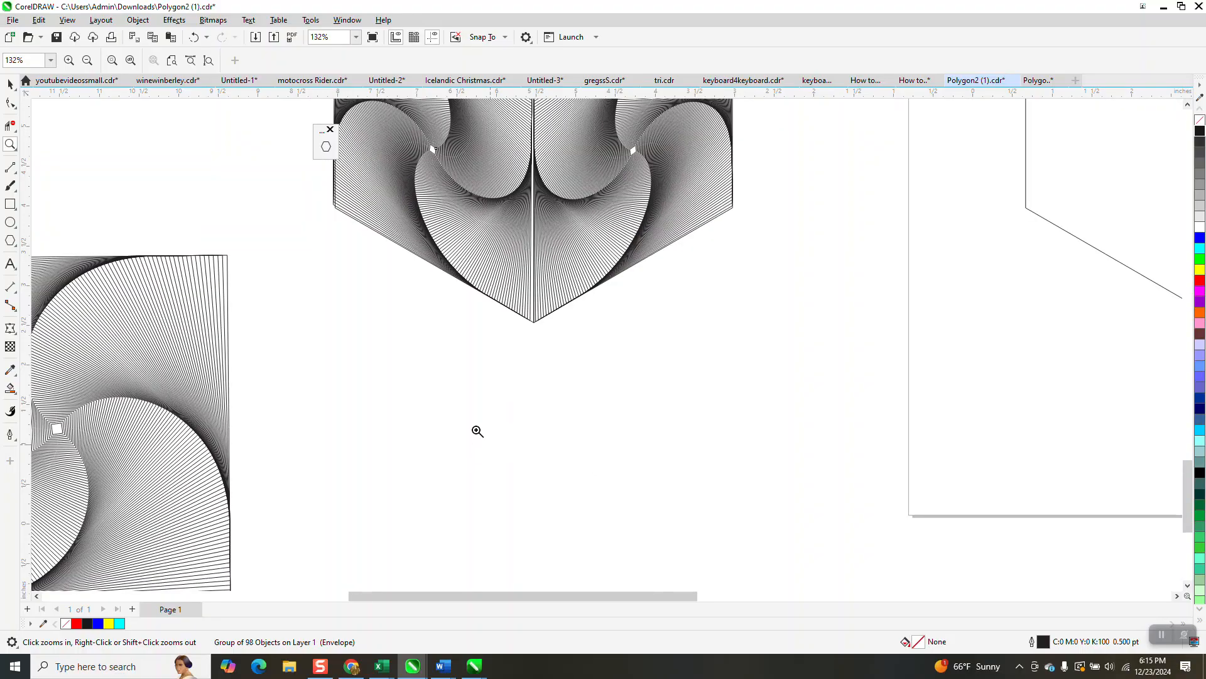
scroll(477, 431, "up", 1)
left_click_drag(589, 373, 613, 377)
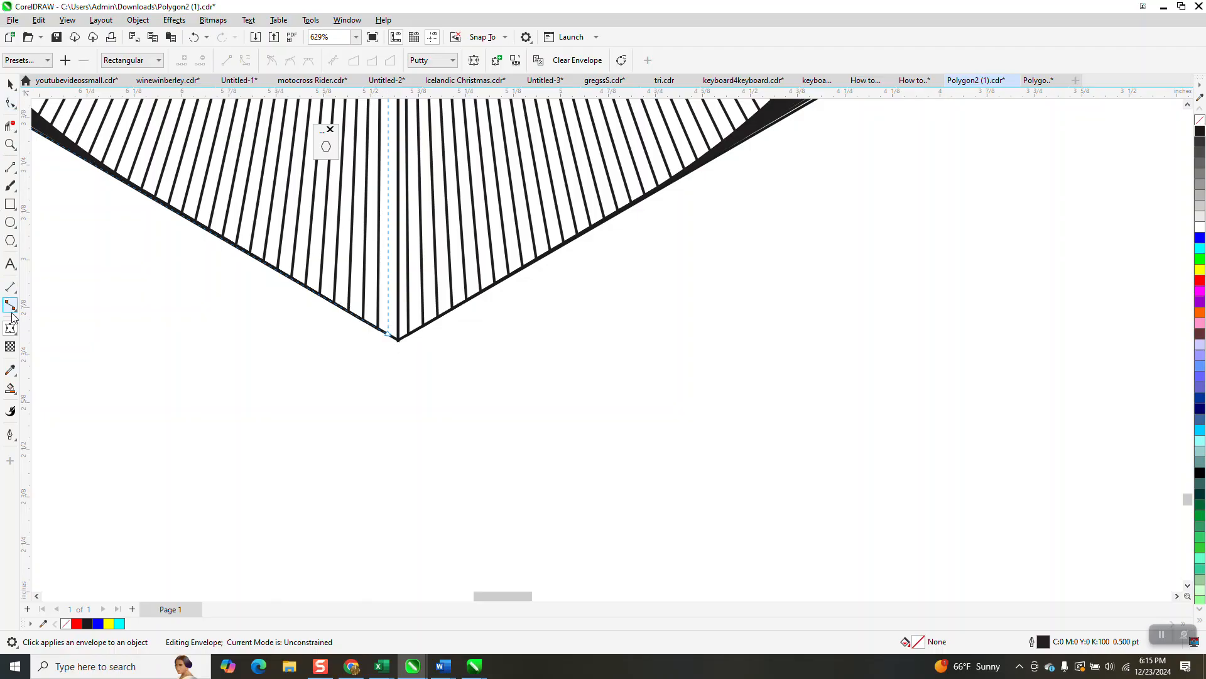
left_click_drag(387, 333, 408, 369)
scroll(431, 441, "down", 3)
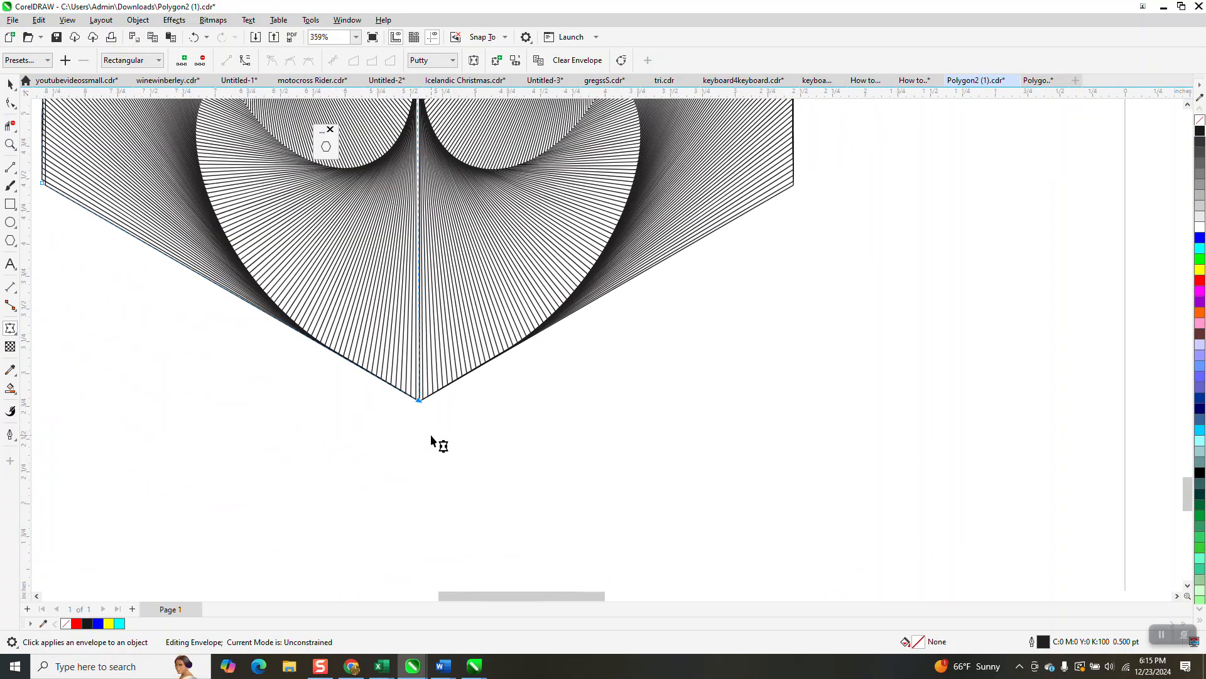
scroll(415, 481, "down", 1)
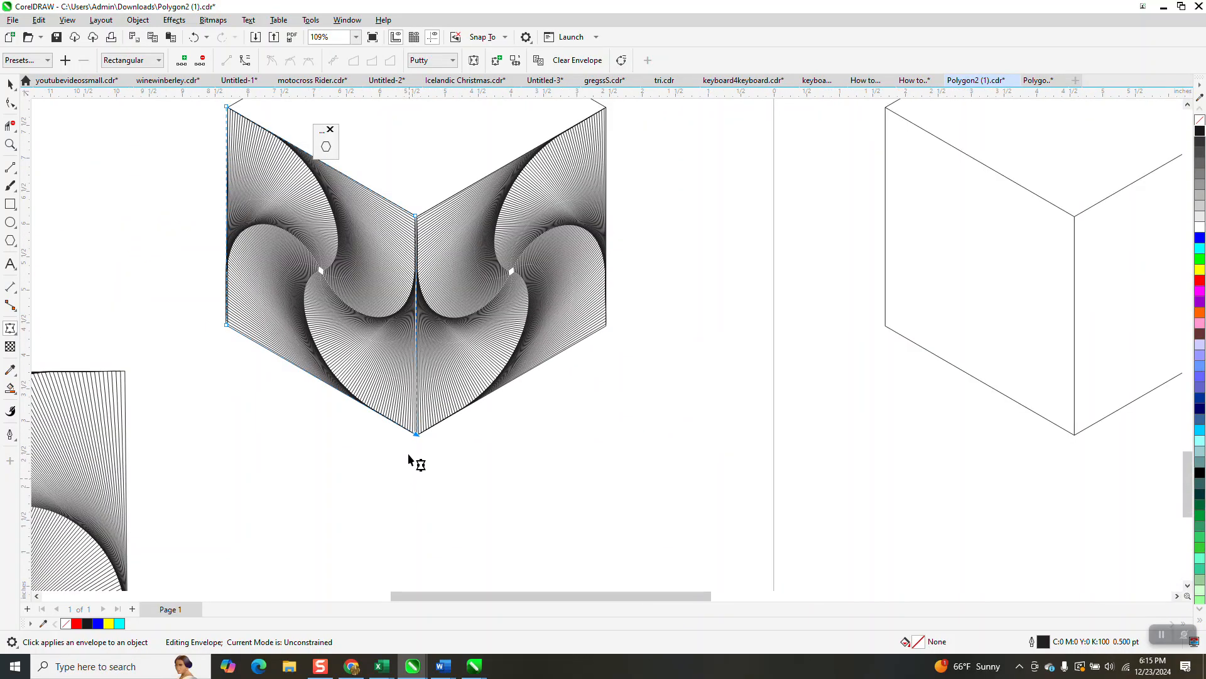
Snap the left spiral's inner top envelope node to the cube's centre vertex
left_click(10, 144)
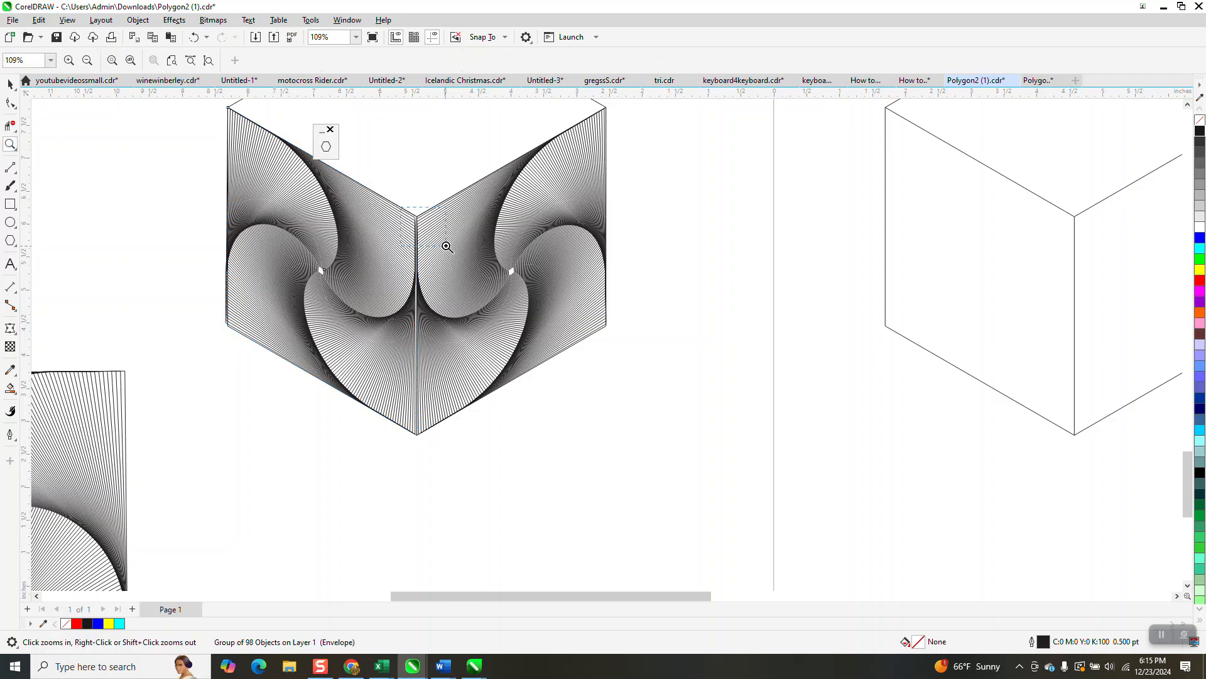
left_click(447, 247)
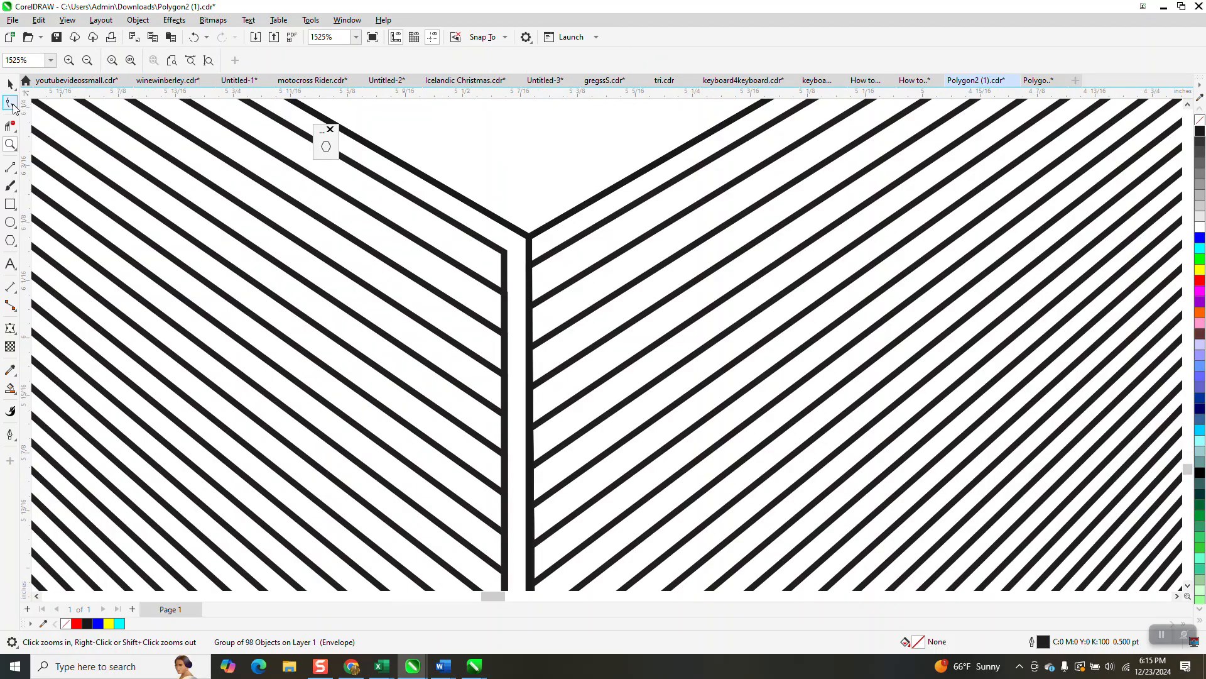
left_click_drag(506, 223, 529, 234)
scroll(510, 299, "down", 3)
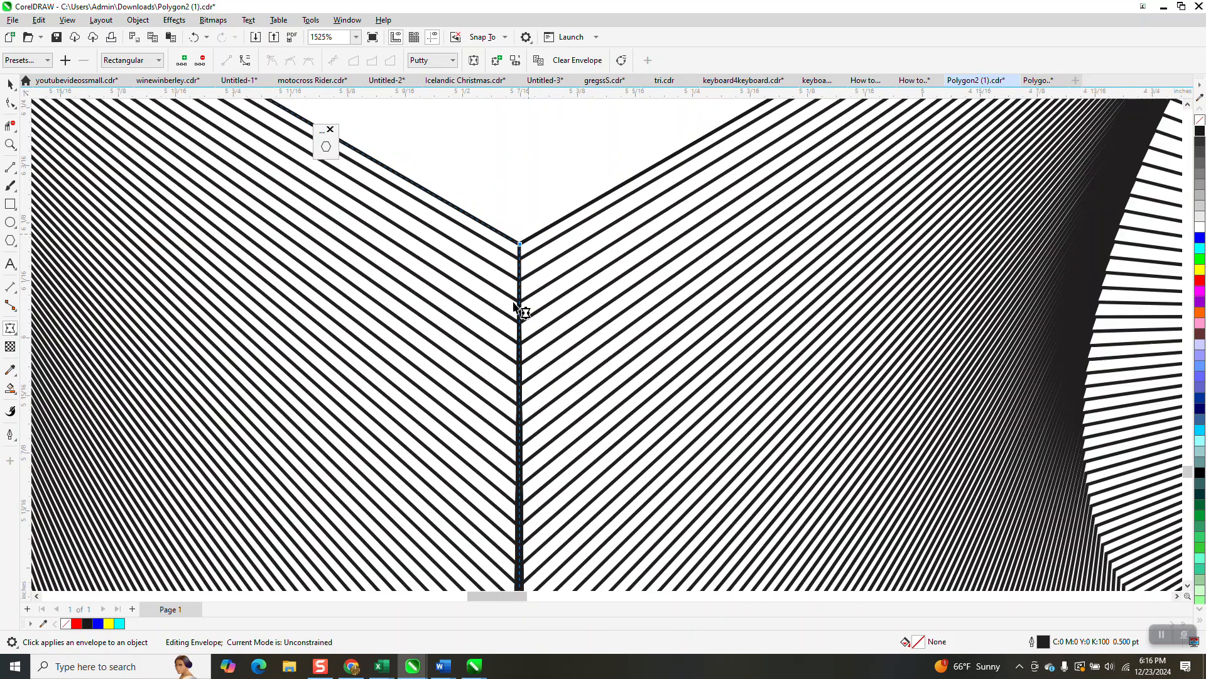
scroll(504, 323, "down", 5)
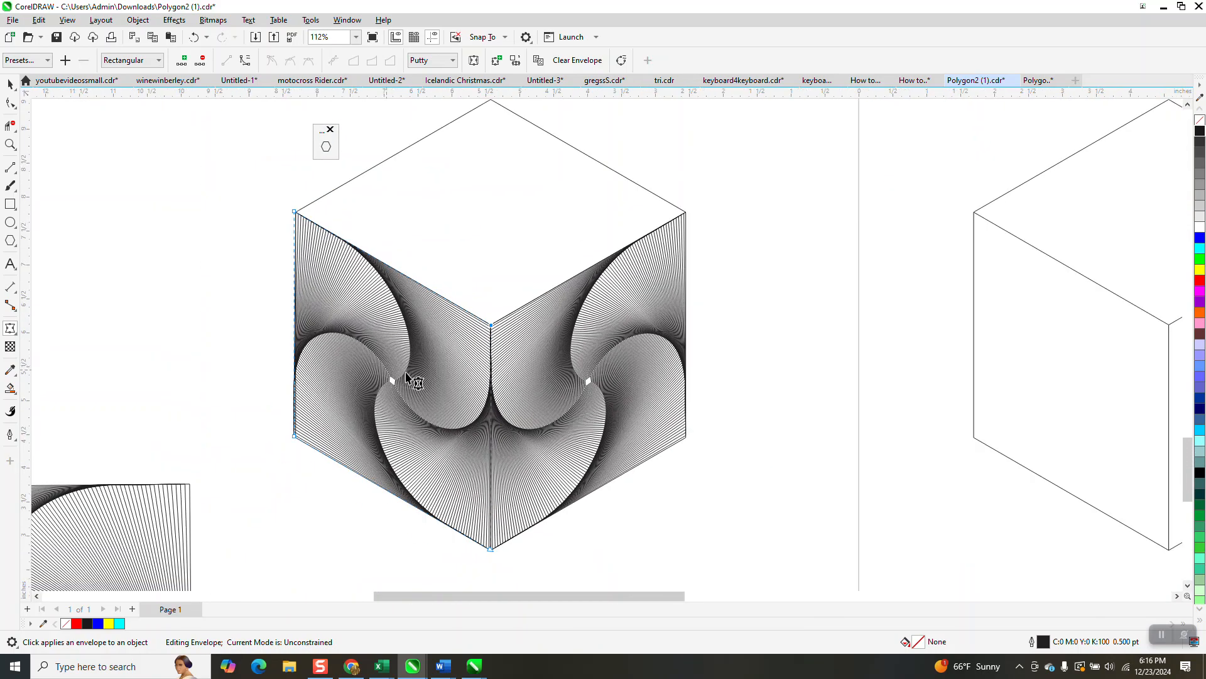
scroll(458, 393, "down", 2)
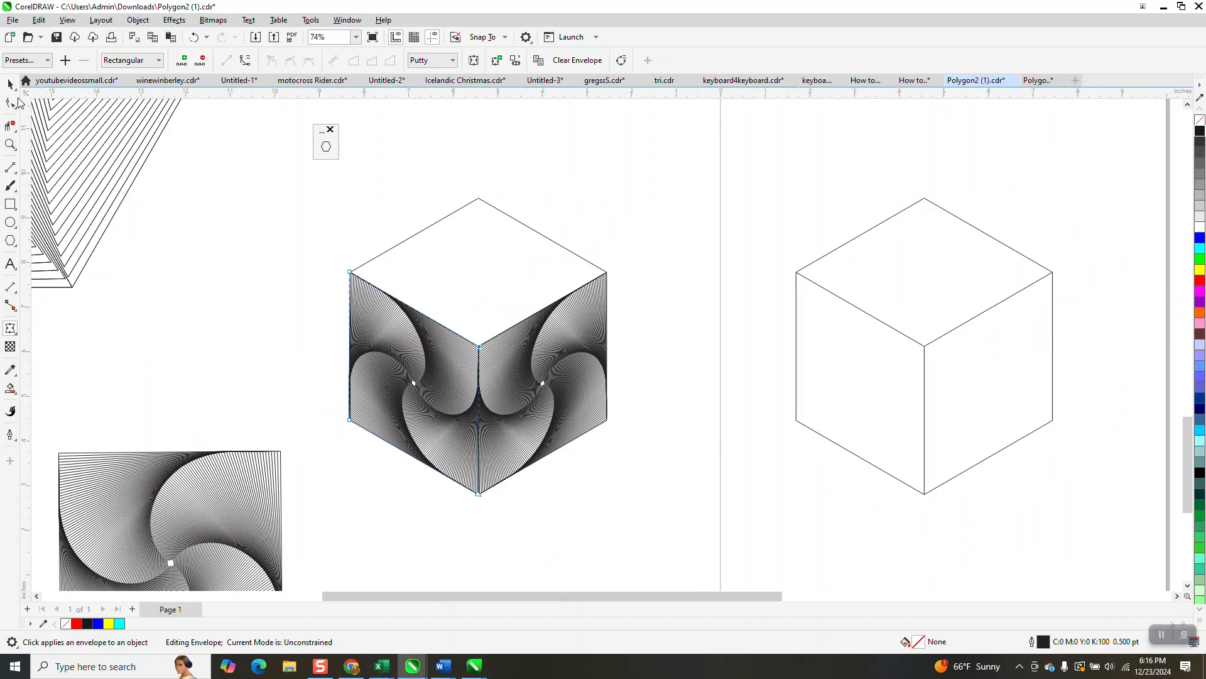
Move another copy of the square spiral up beside the cube and scale it down to 73.6%
left_click(14, 105)
left_click(208, 463)
left_click(14, 104)
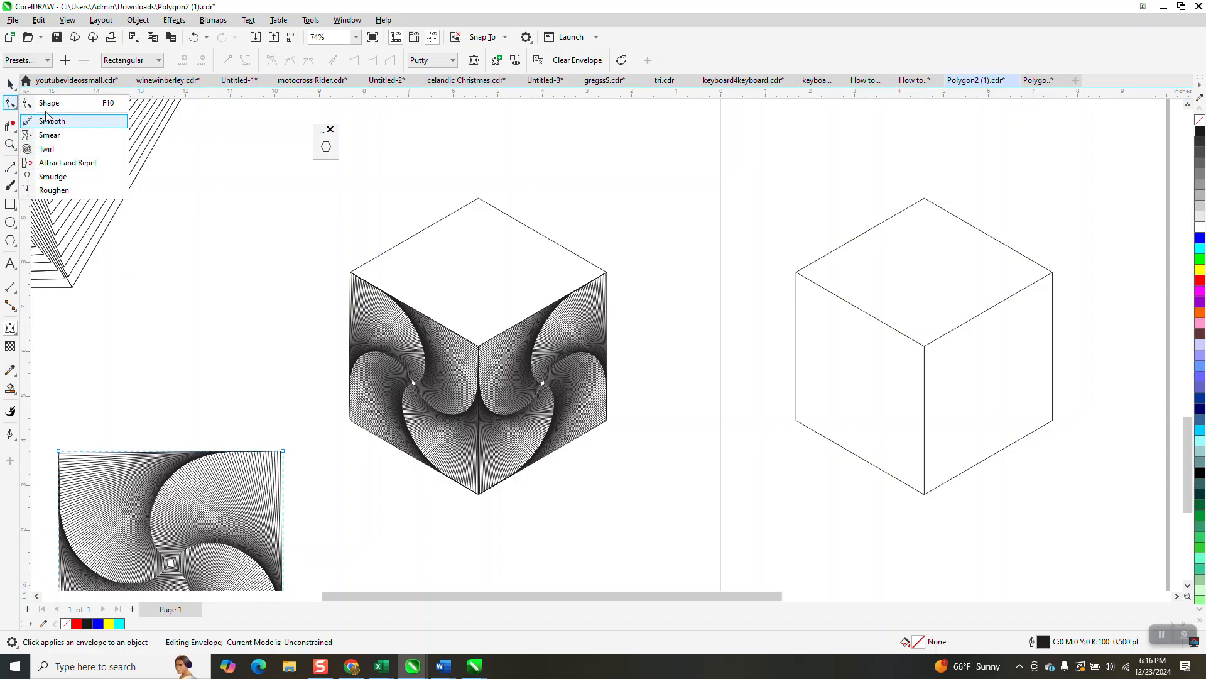
left_click(17, 86)
left_click_drag(181, 452, 226, 230)
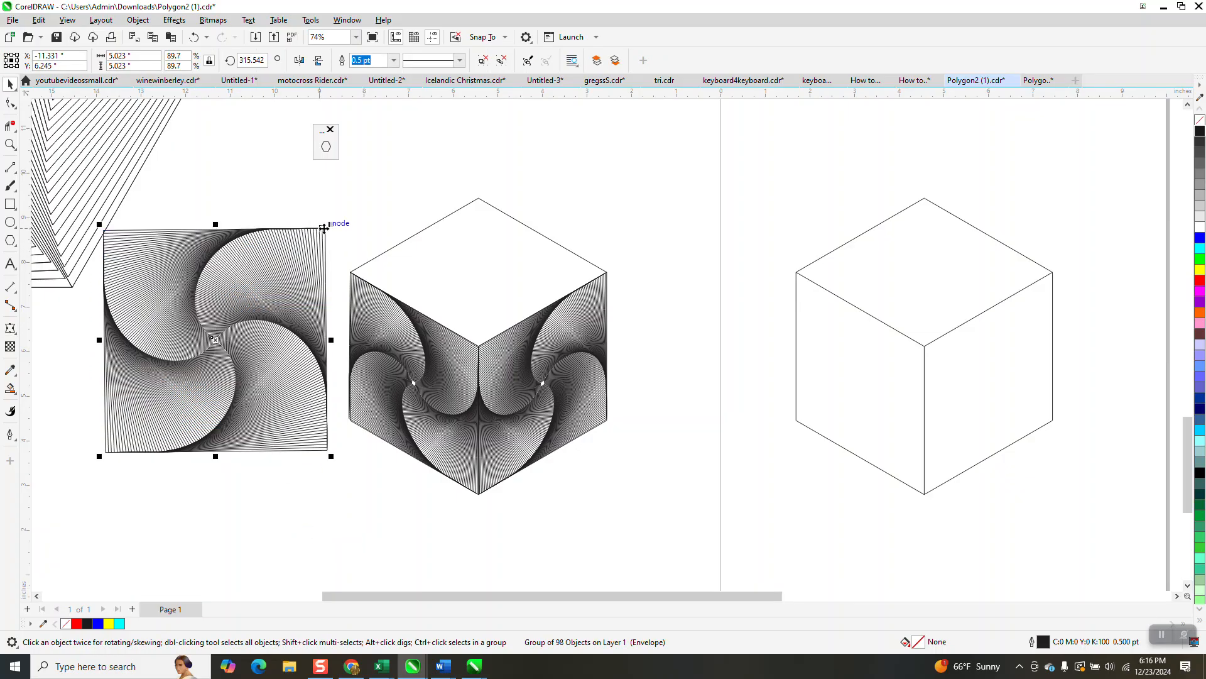
left_click_drag(328, 227, 290, 266)
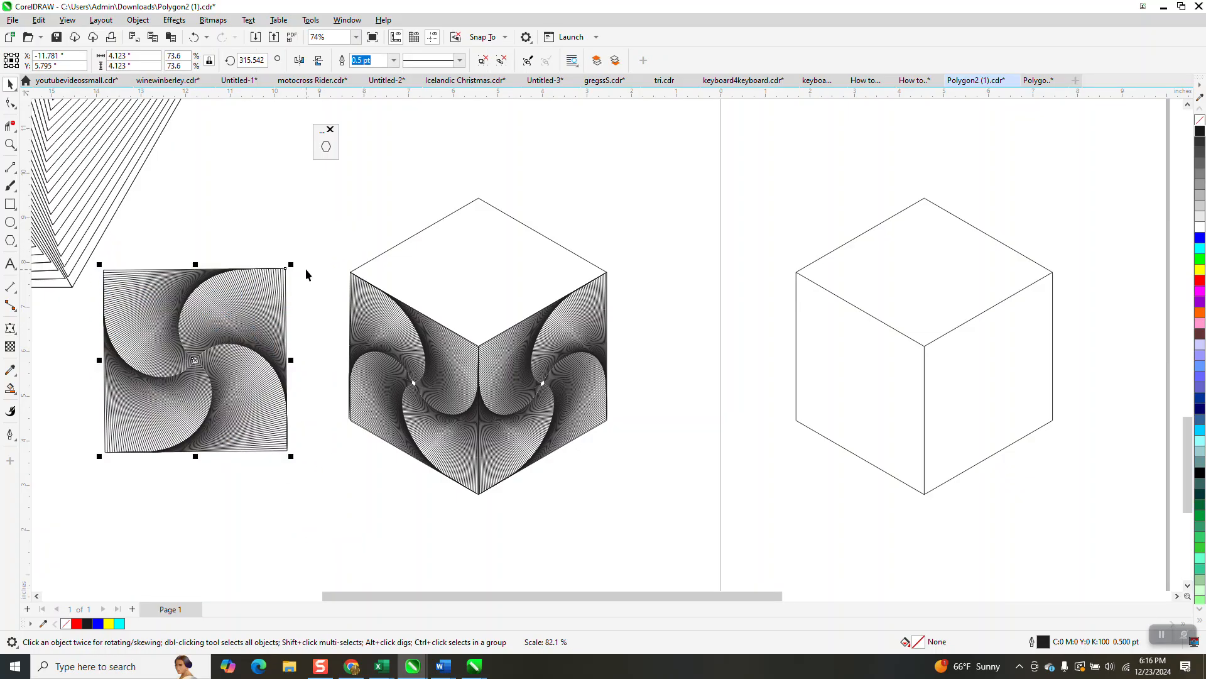
left_click(10, 329)
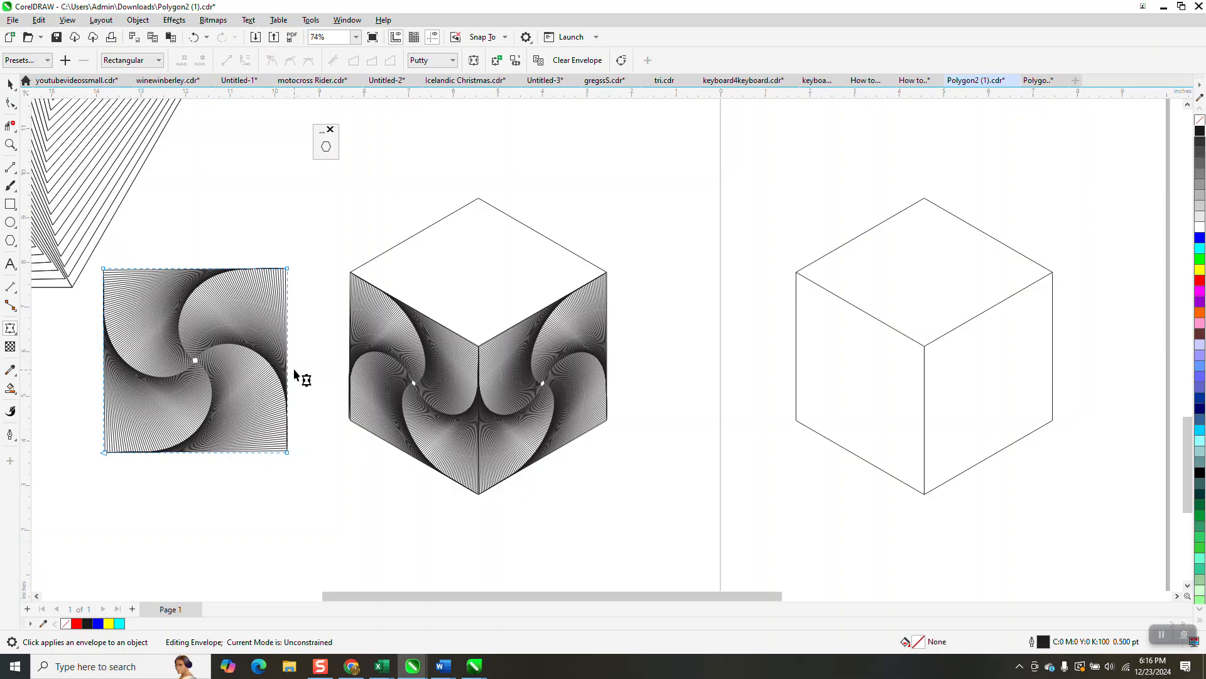
left_click_drag(94, 260, 134, 331)
right_click(289, 453)
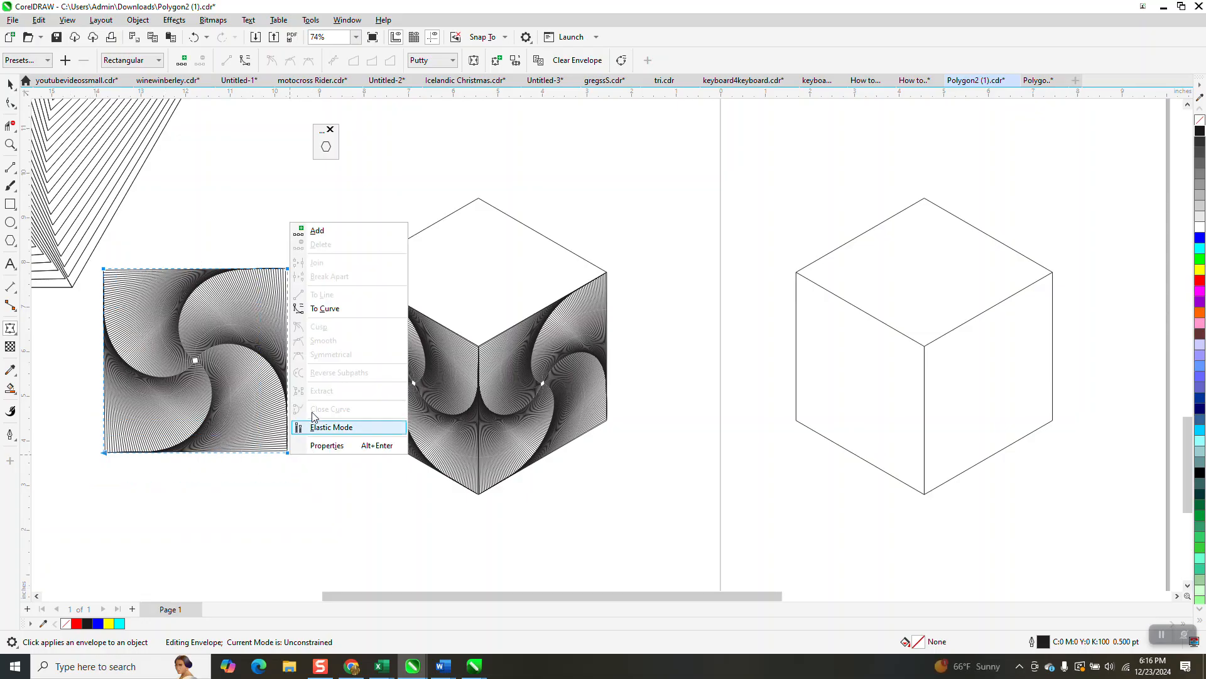
left_click(281, 511)
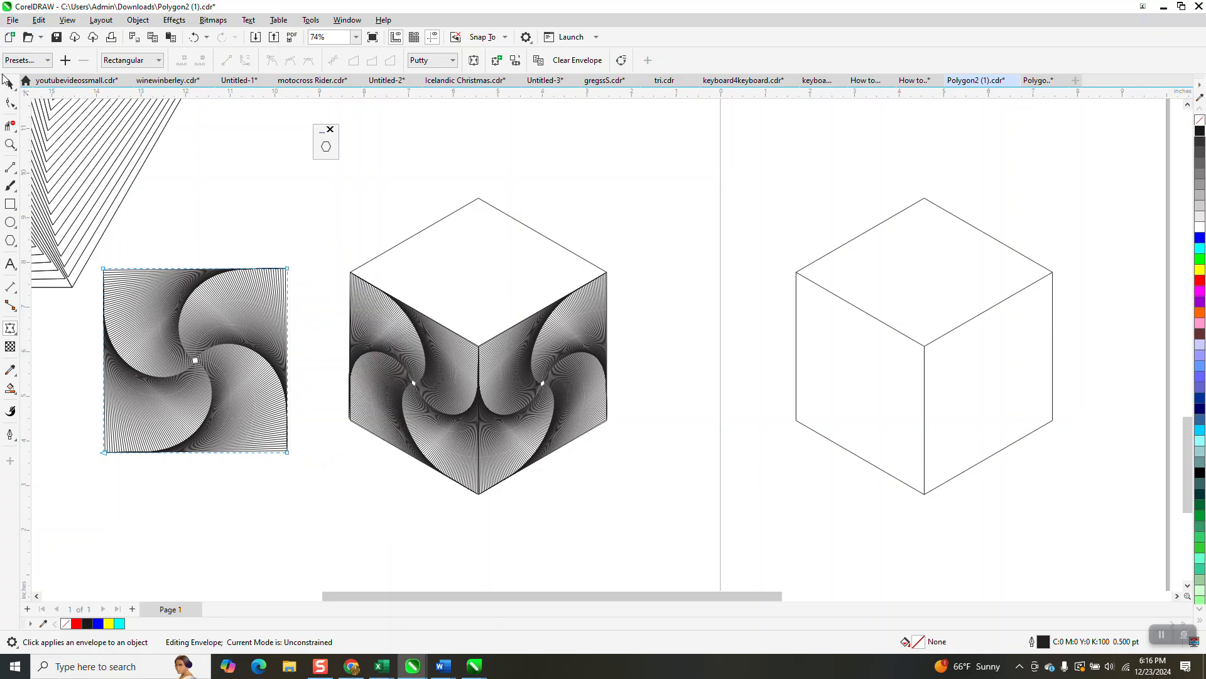
Move the scaled spiral onto the cube and rotate it to about 346 degrees
left_click(17, 85)
left_click_drag(226, 323, 500, 337)
left_click_drag(588, 260, 541, 167)
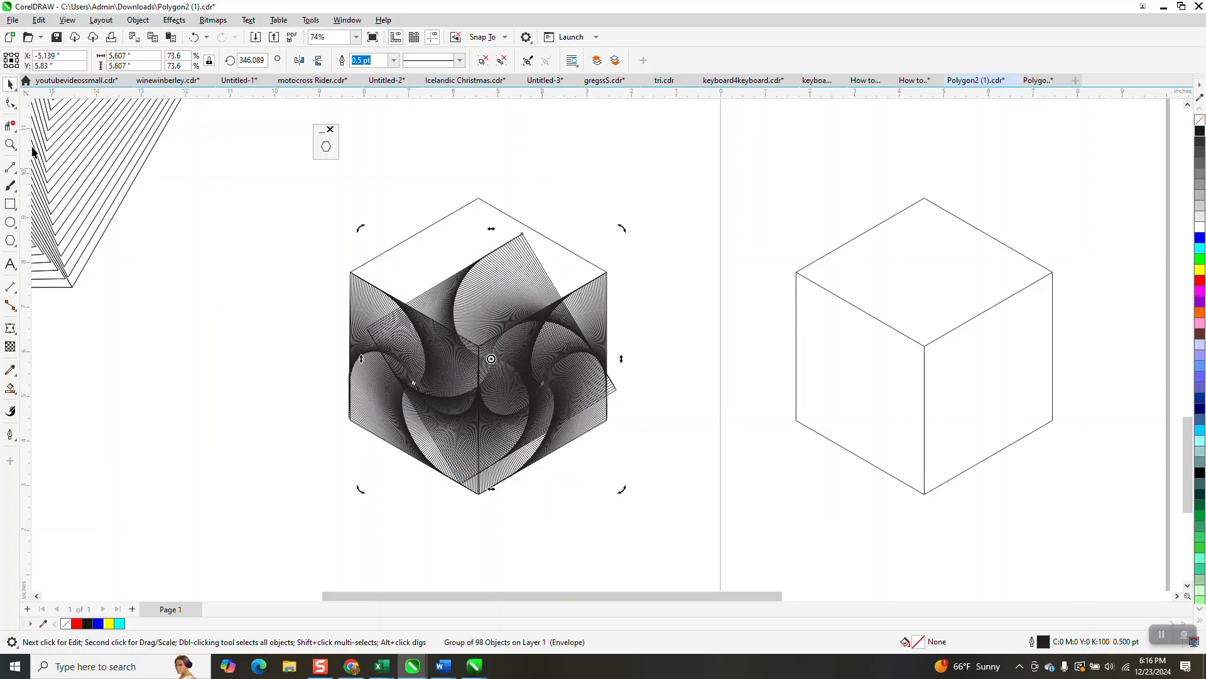
Drag the rotated spiral's envelope nodes onto the corners of the cube's top face
left_click(10, 146)
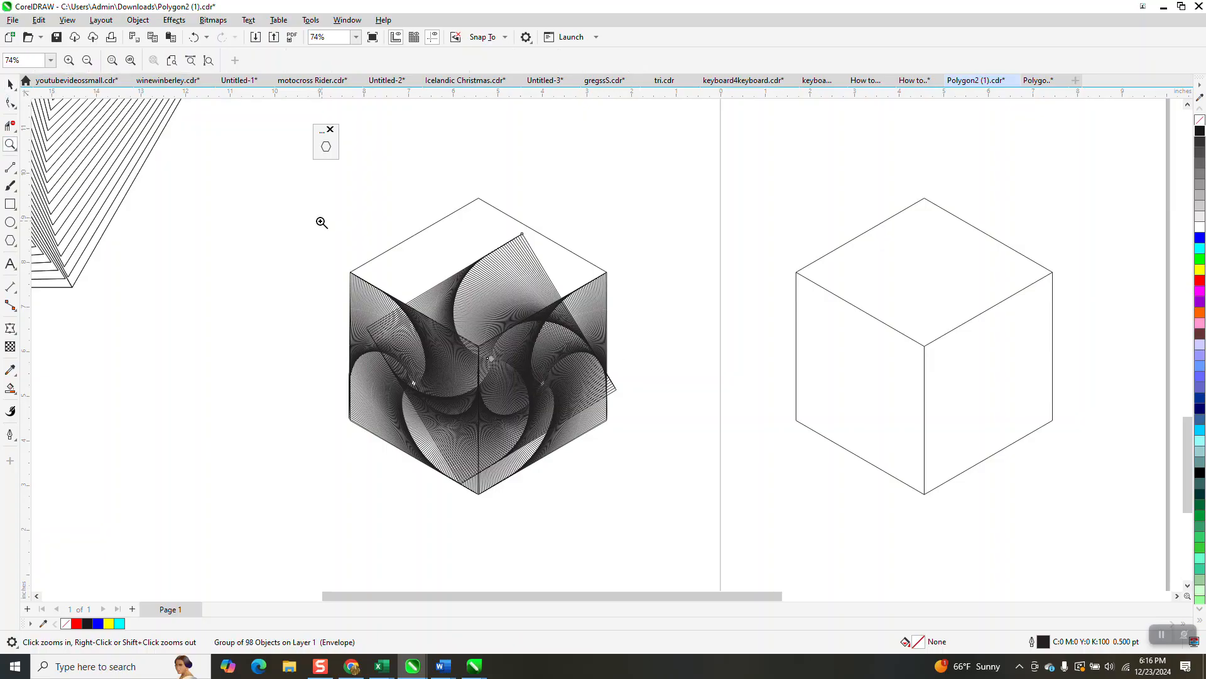
scroll(409, 490, "up", 1)
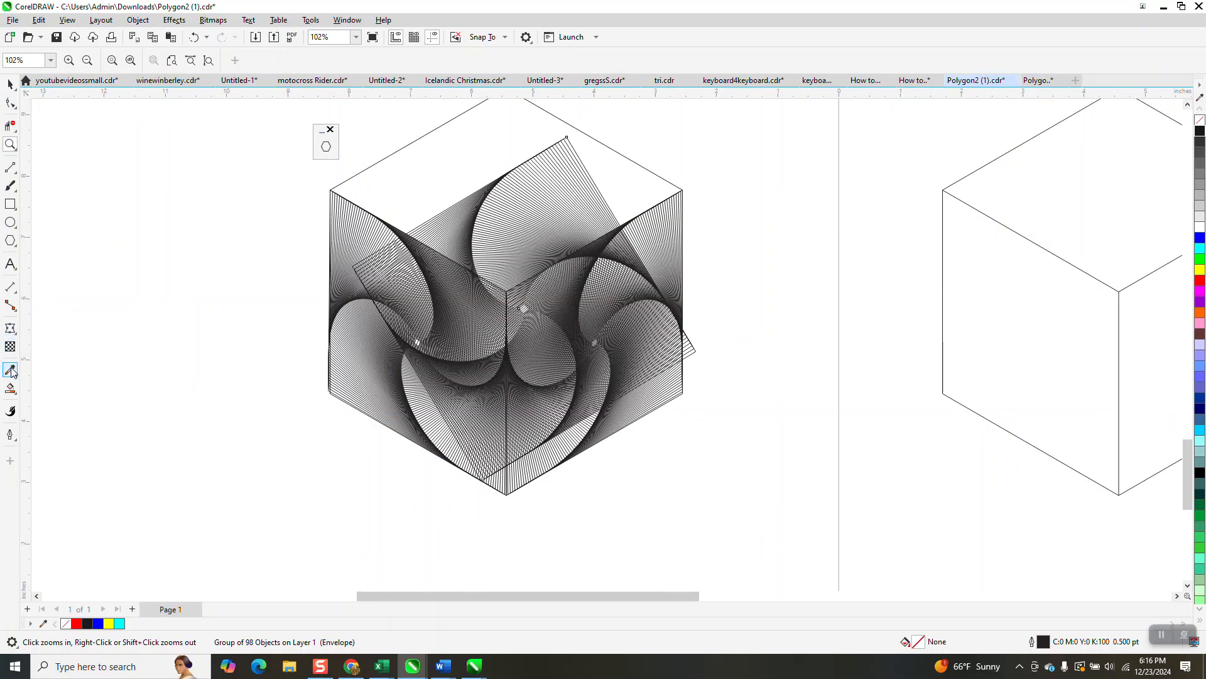
left_click(10, 325)
left_click(361, 269)
left_click_drag(347, 252, 333, 191)
scroll(333, 387, "down", 1)
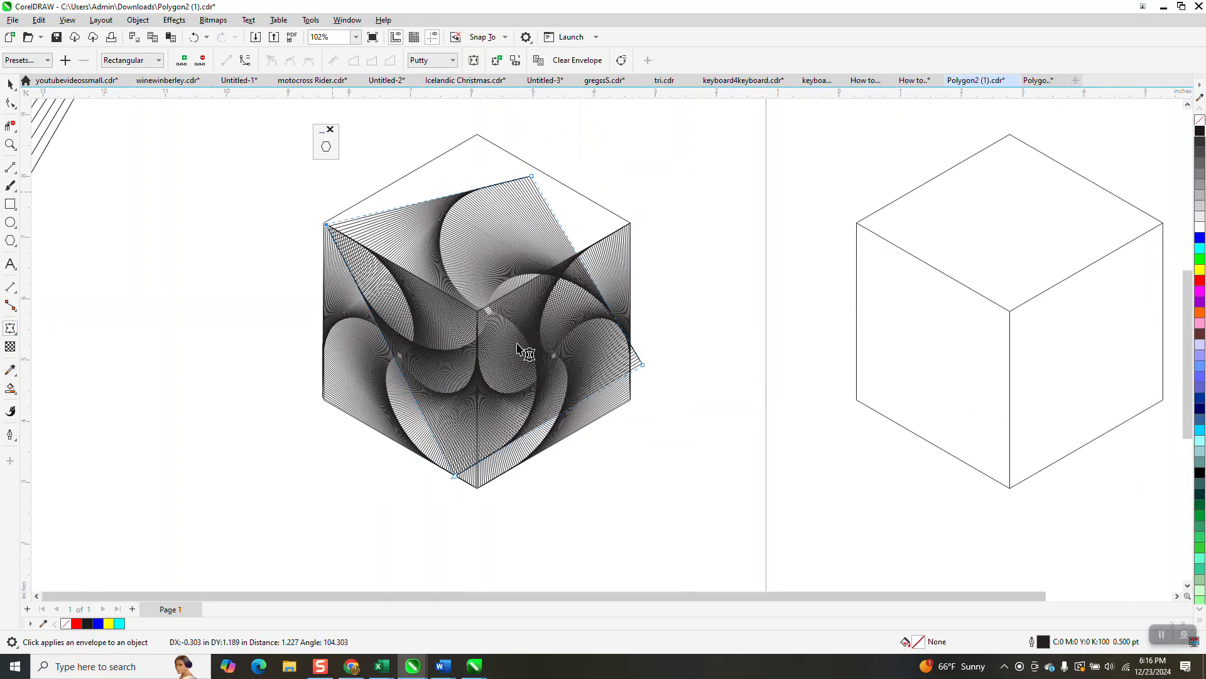
left_click_drag(532, 178, 477, 135)
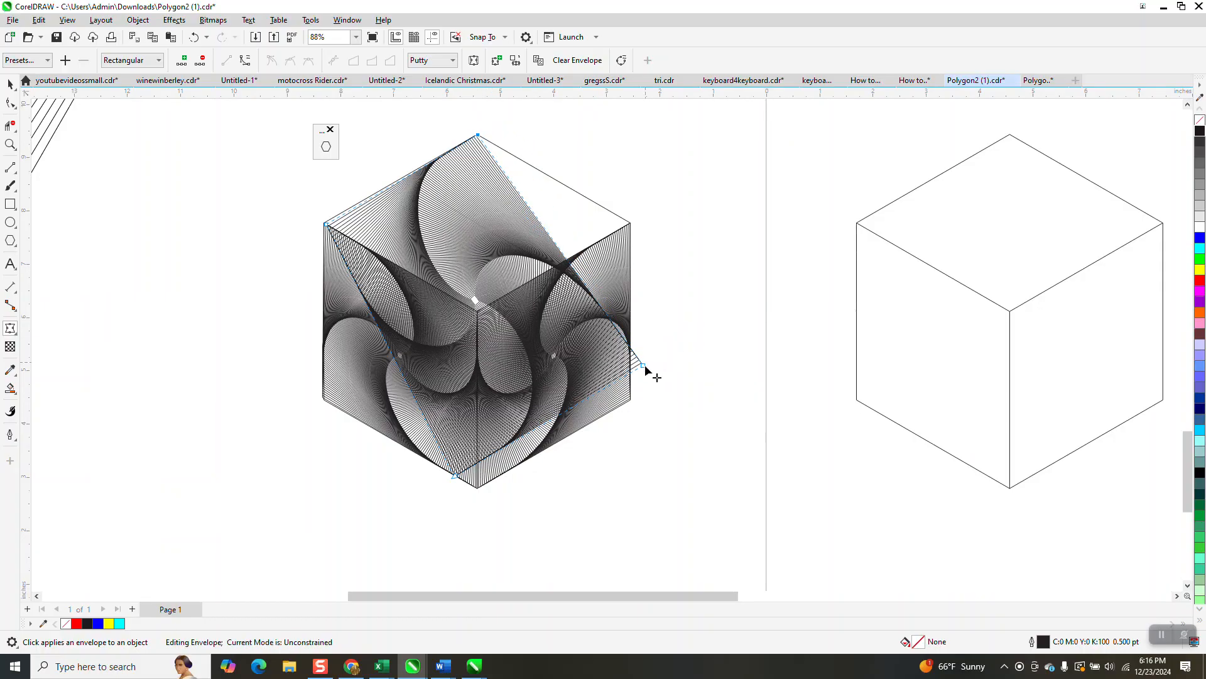
left_click_drag(643, 366, 629, 223)
left_click_drag(458, 477, 556, 363)
Snap the top spiral's right envelope node precisely onto the cube's right top vertex
left_click(10, 145)
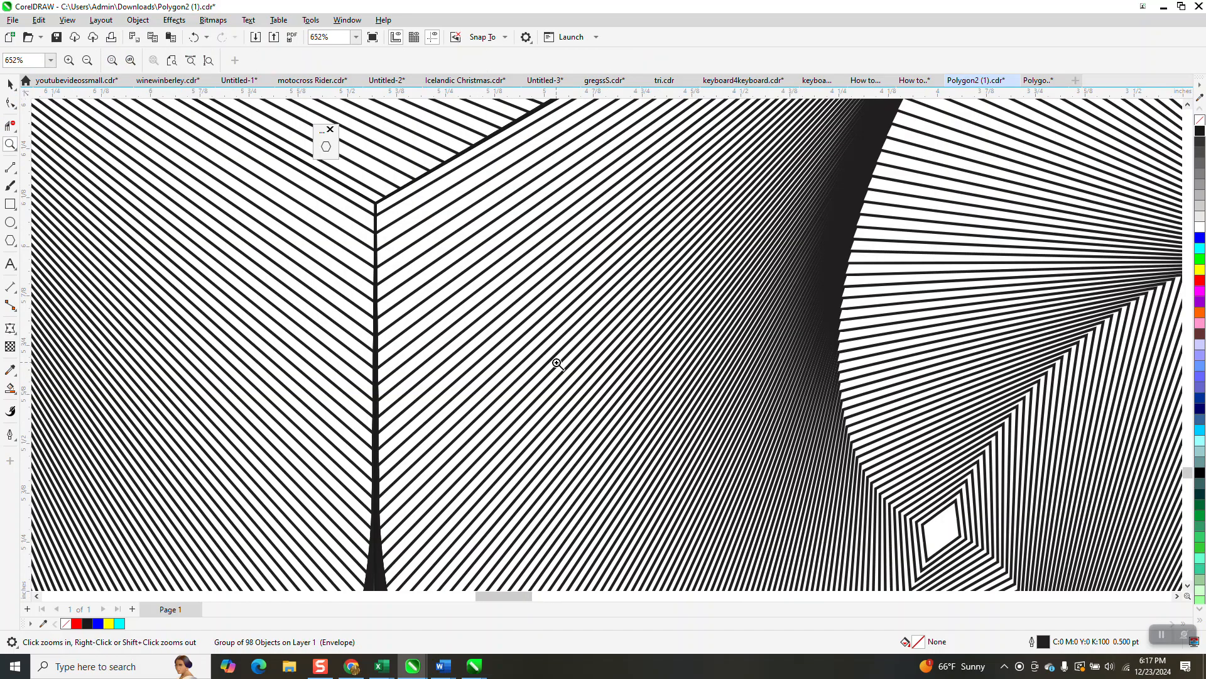
right_click(408, 275)
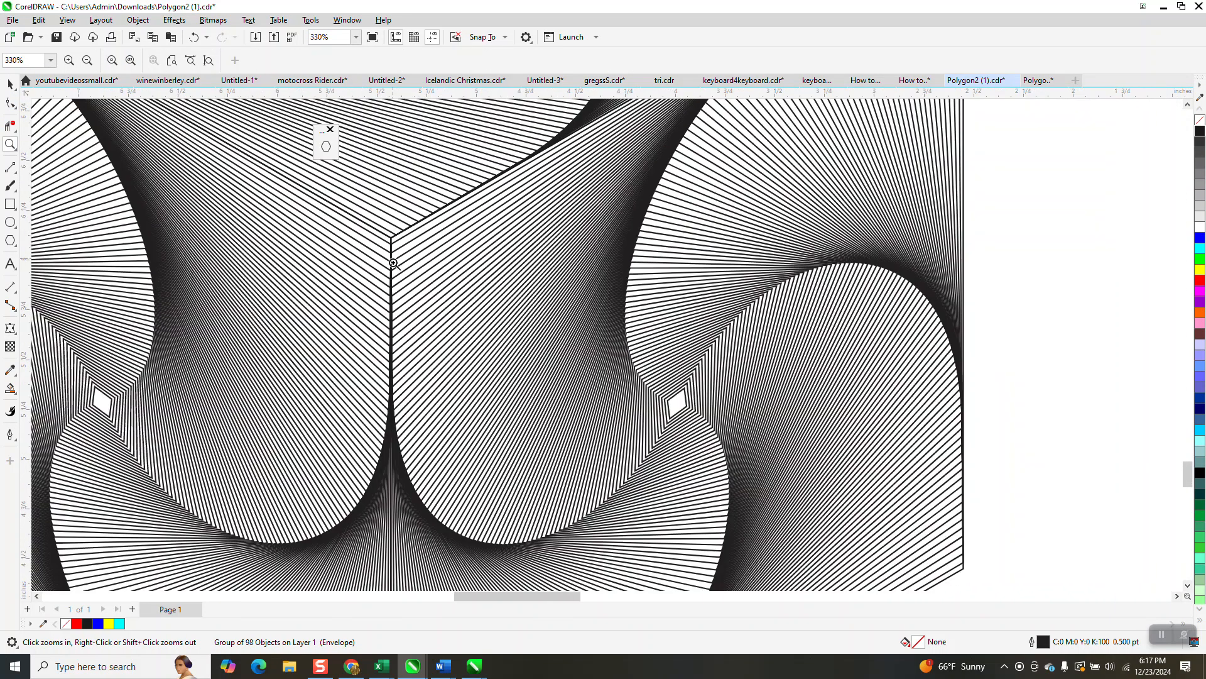
right_click(393, 261)
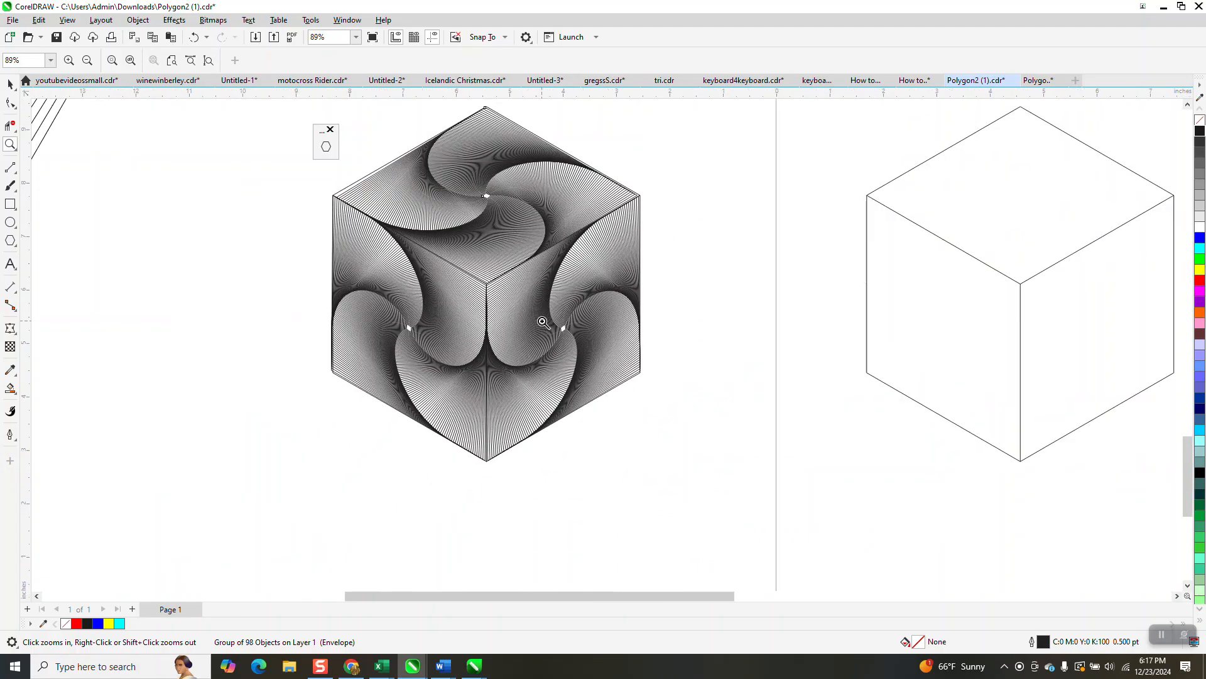
left_click_drag(314, 162, 410, 234)
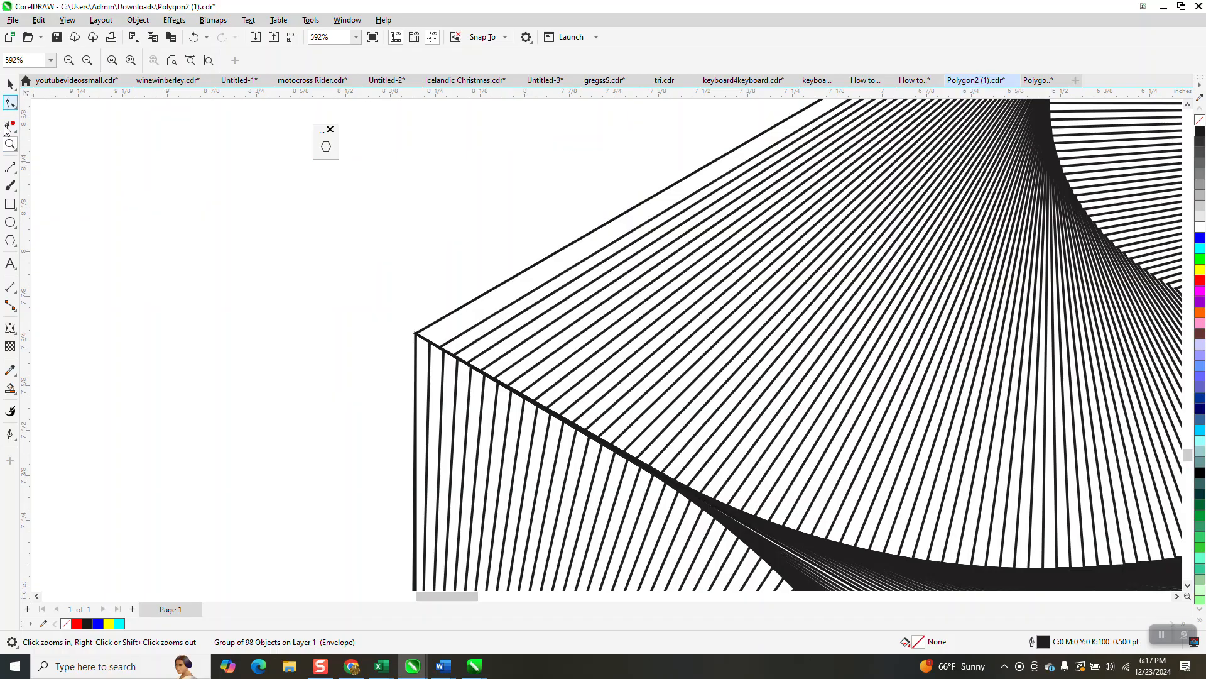
left_click(10, 329)
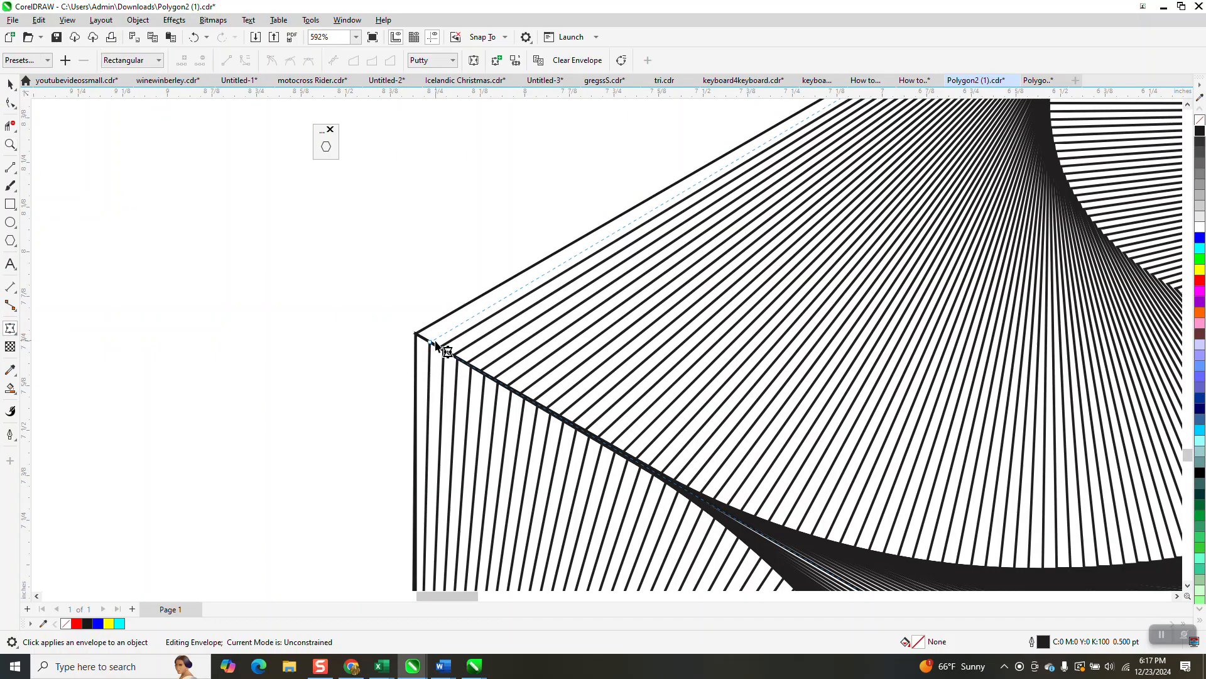
scroll(255, 302, "down", 4)
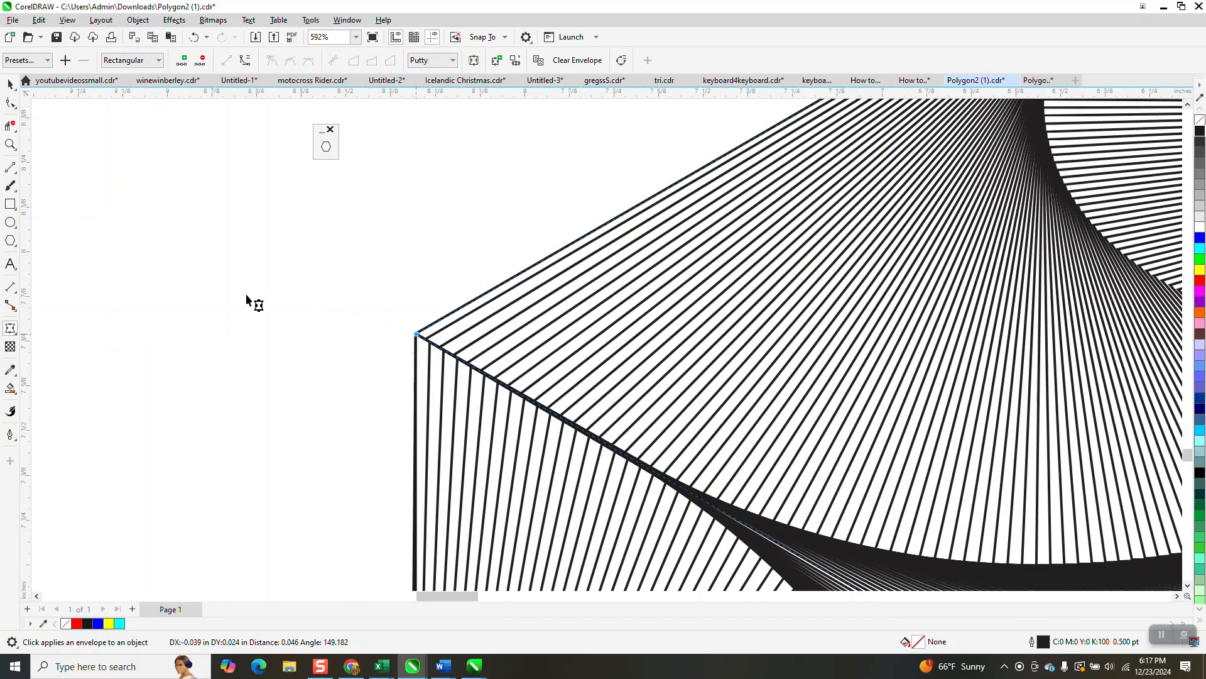
scroll(180, 358, "down", 3)
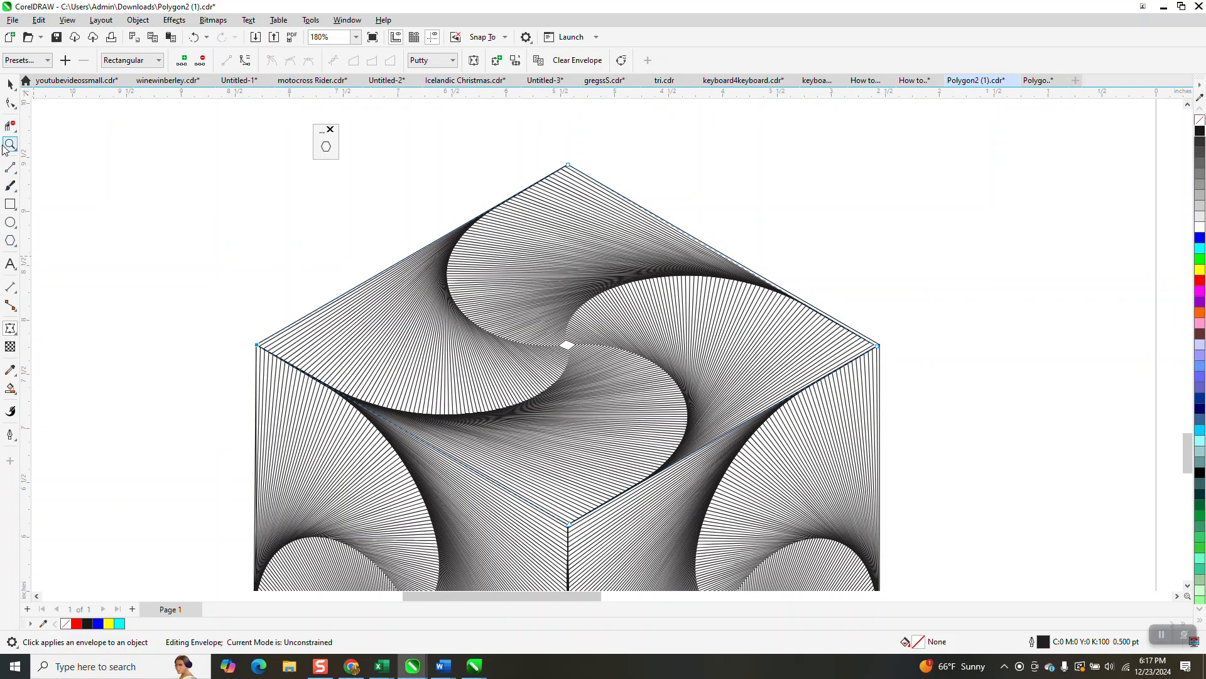
left_click_drag(864, 331, 907, 385)
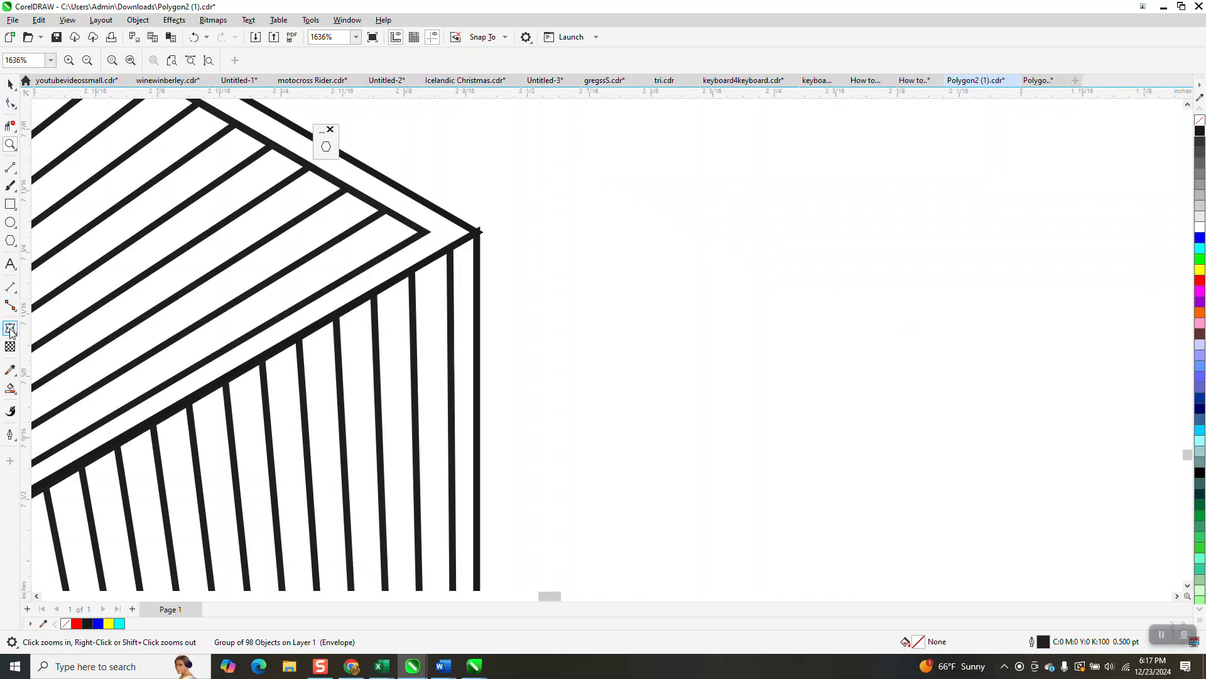
left_click(425, 236)
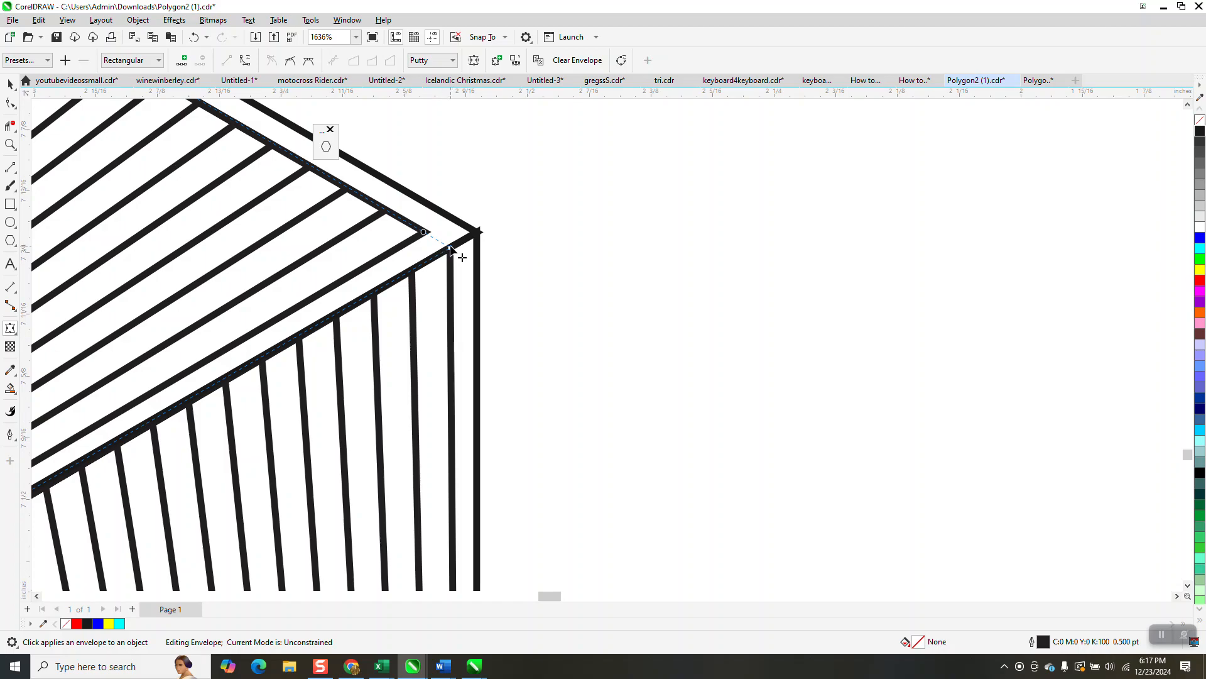
left_click_drag(451, 249, 477, 232)
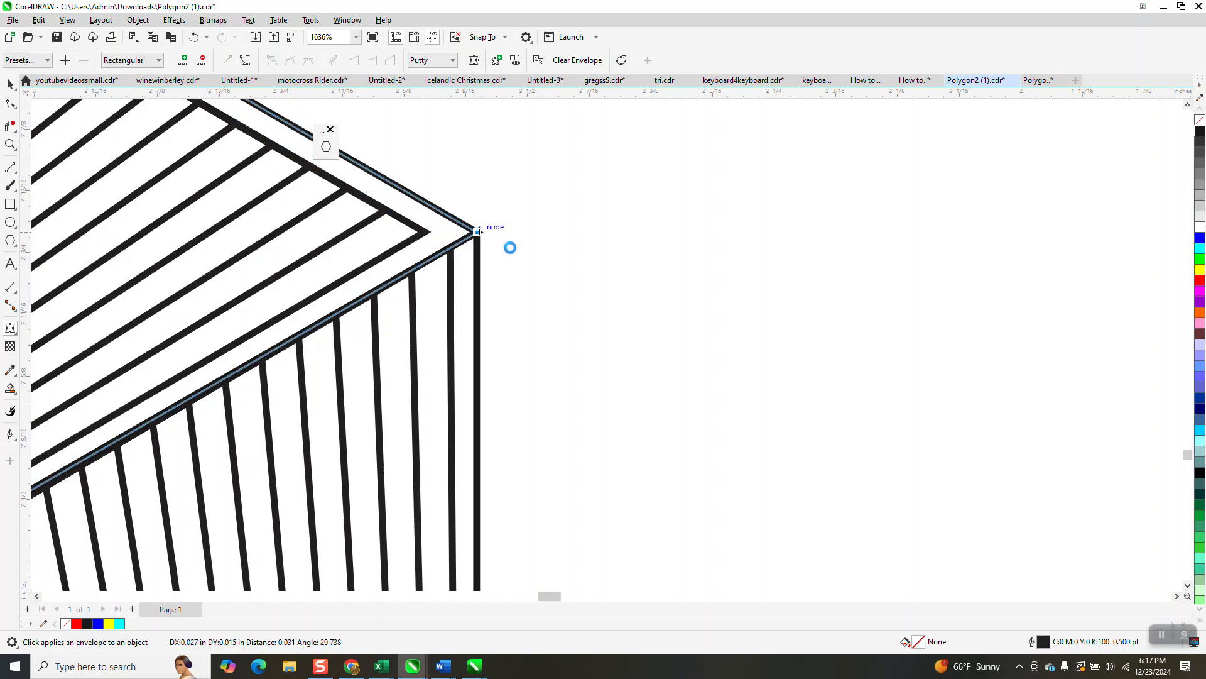
Select all three distorted spirals on the cube and set their outline colour to yellow
scroll(512, 251, "down", 5)
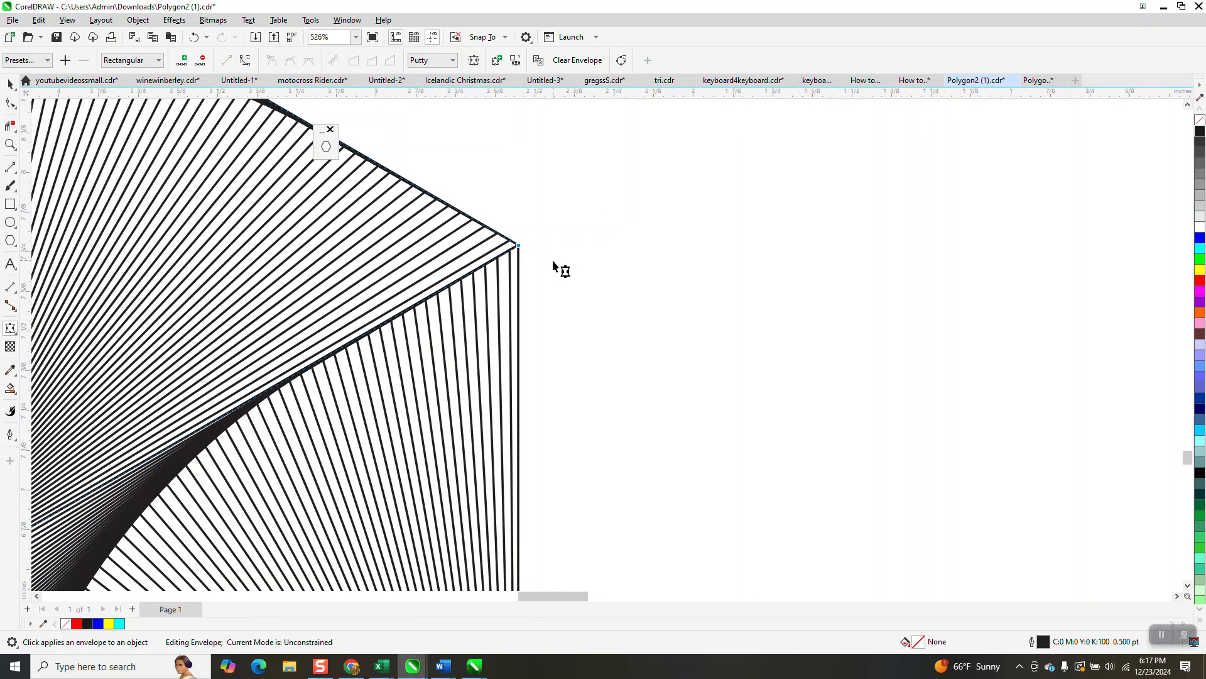
scroll(565, 258, "down", 4)
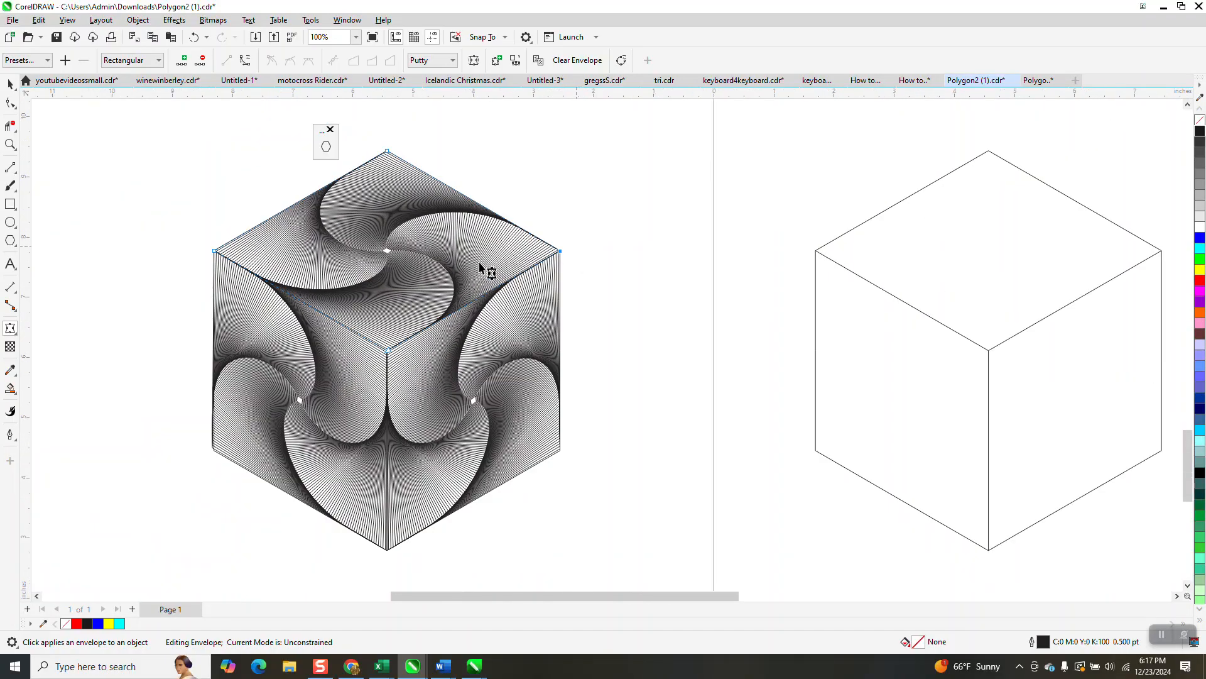
left_click(10, 83)
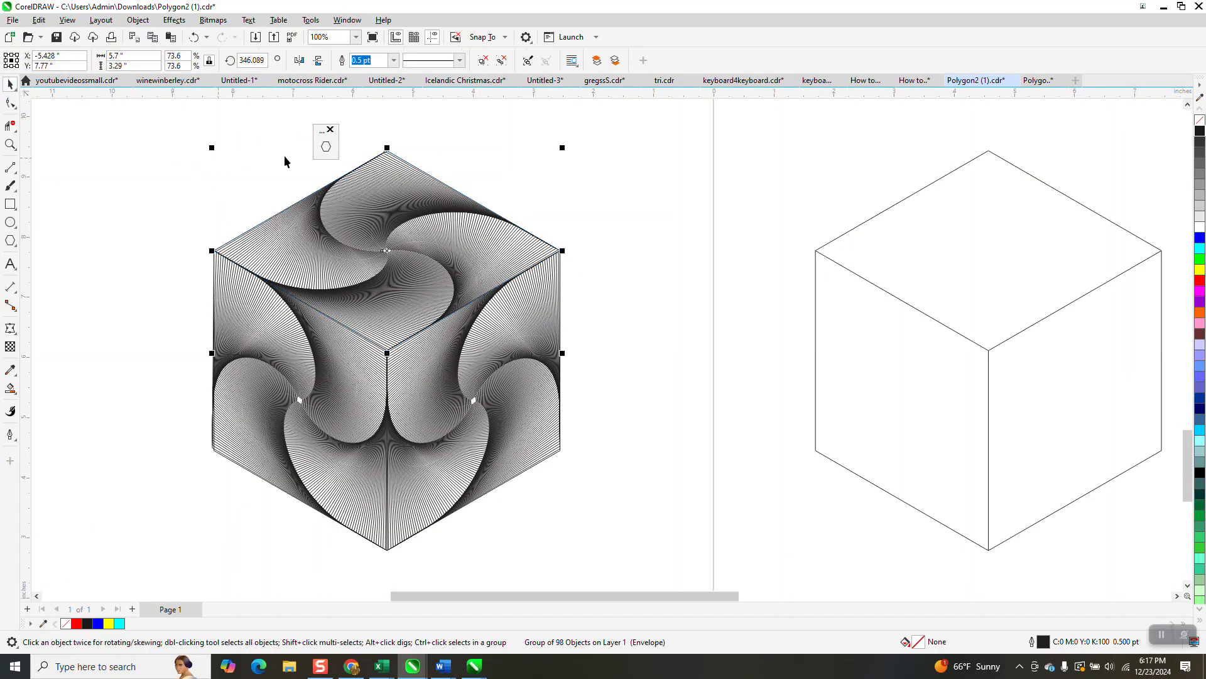
left_click(331, 131)
left_click_drag(189, 140, 621, 563)
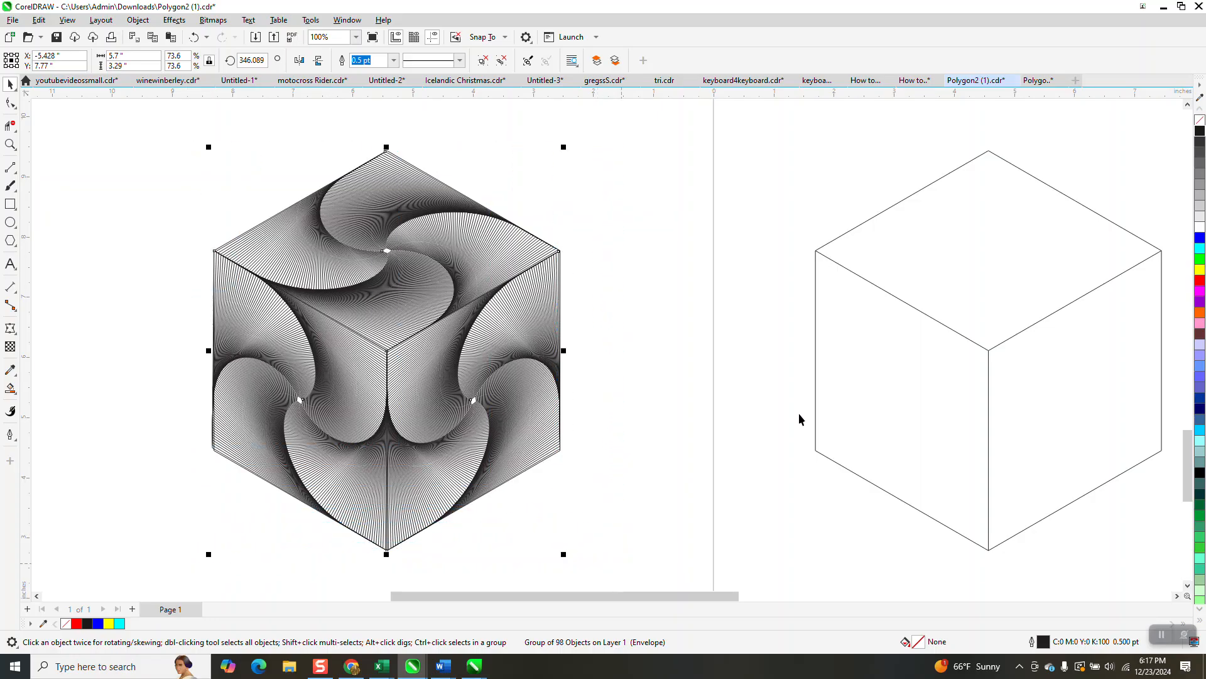
left_click(1199, 271)
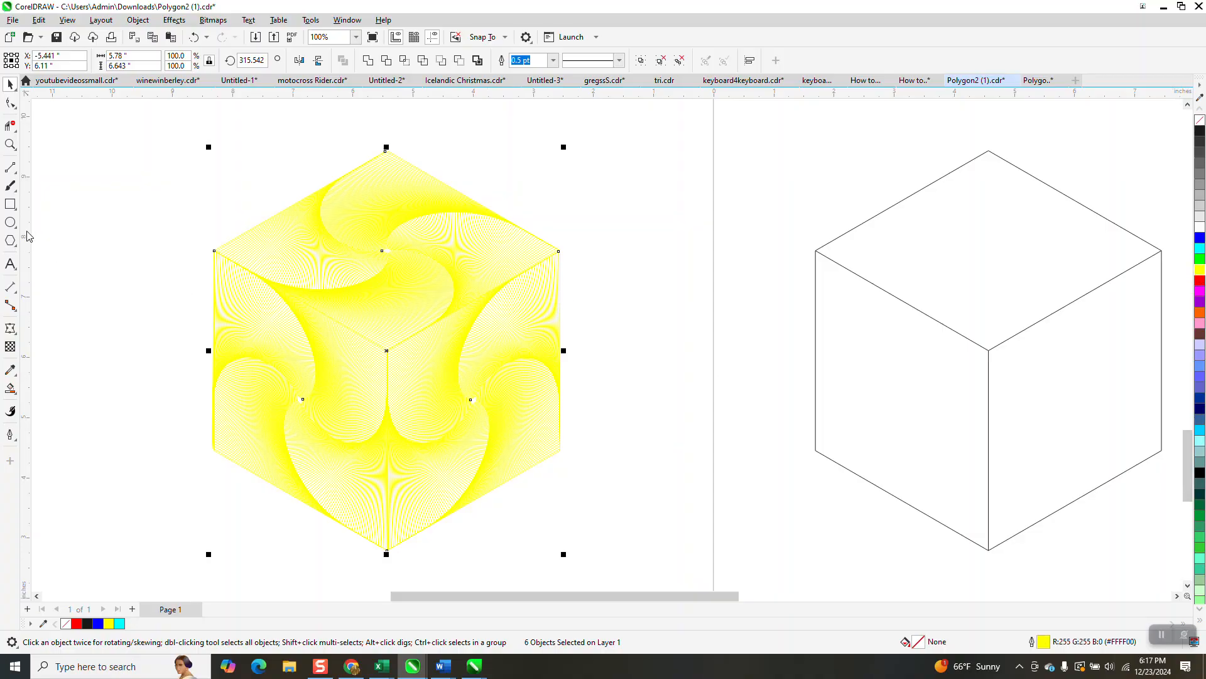
Draw a near-black filled rectangle around the cube and send it to the back of the page
left_click(6, 206)
left_click_drag(181, 140, 615, 566)
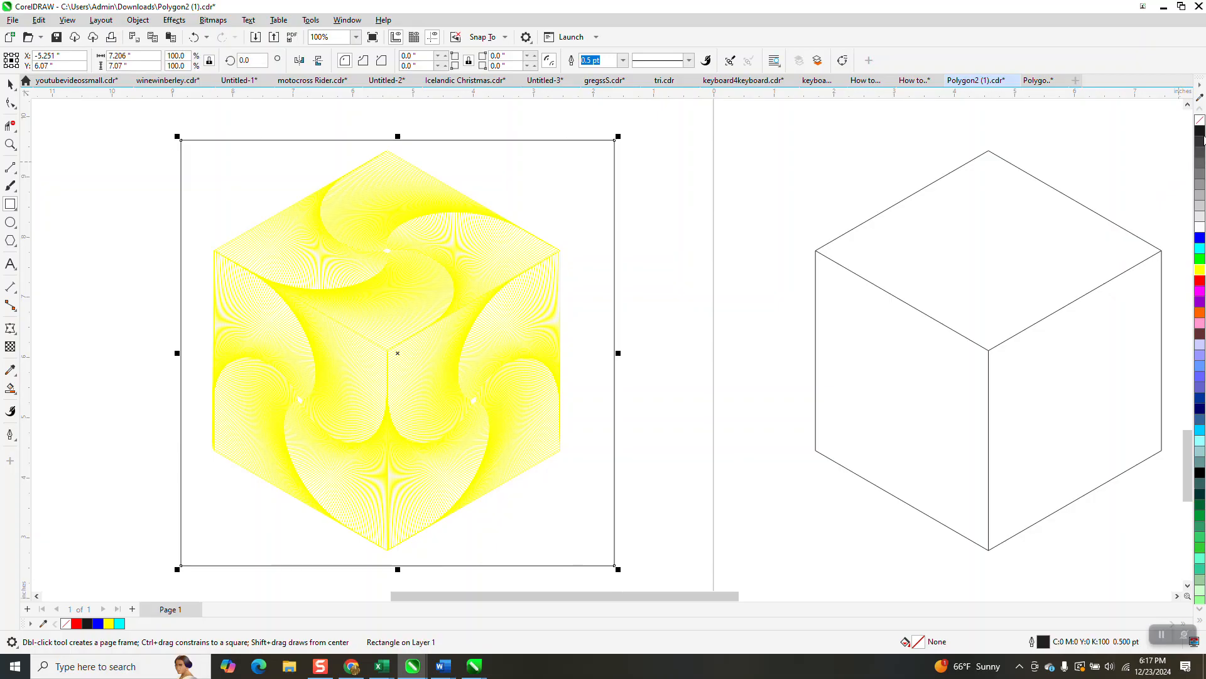
left_click(1200, 131)
left_click(137, 20)
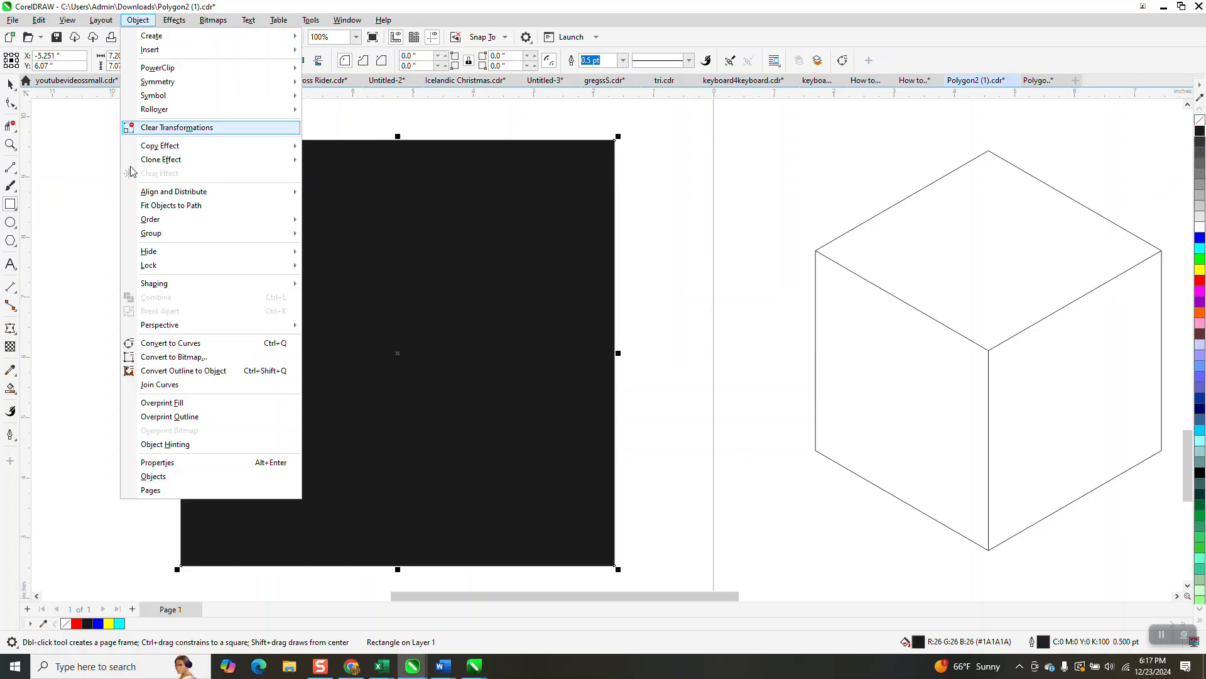
mouse_move(148, 221)
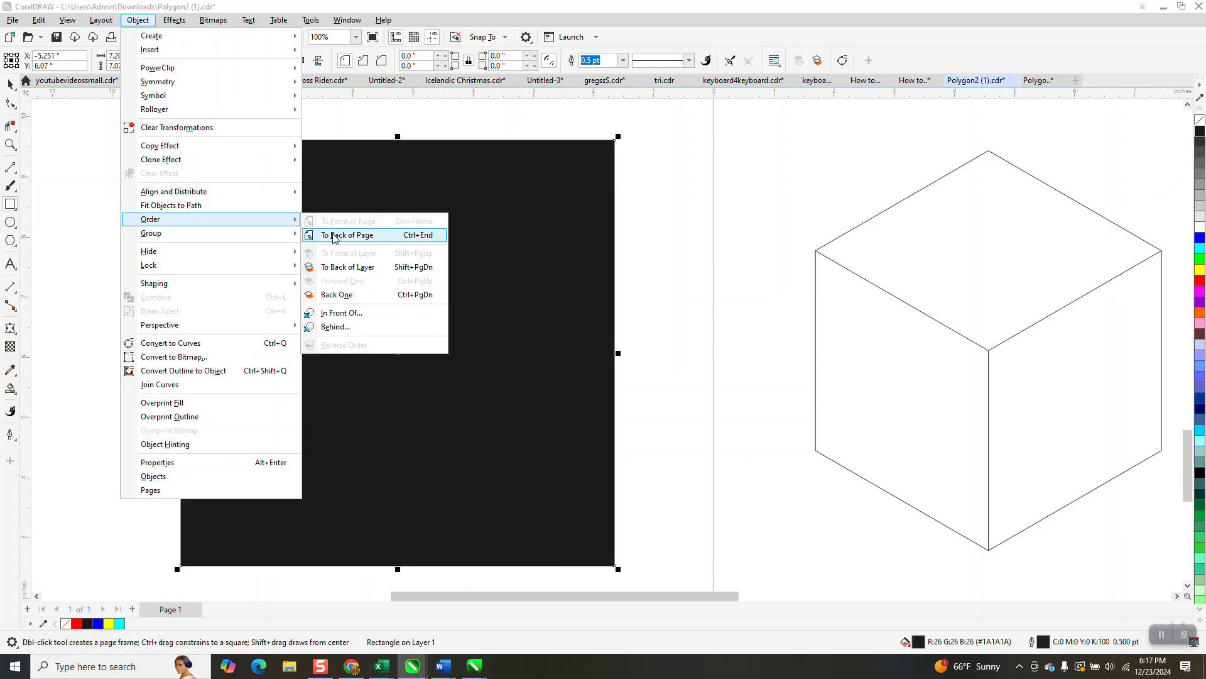
left_click(333, 235)
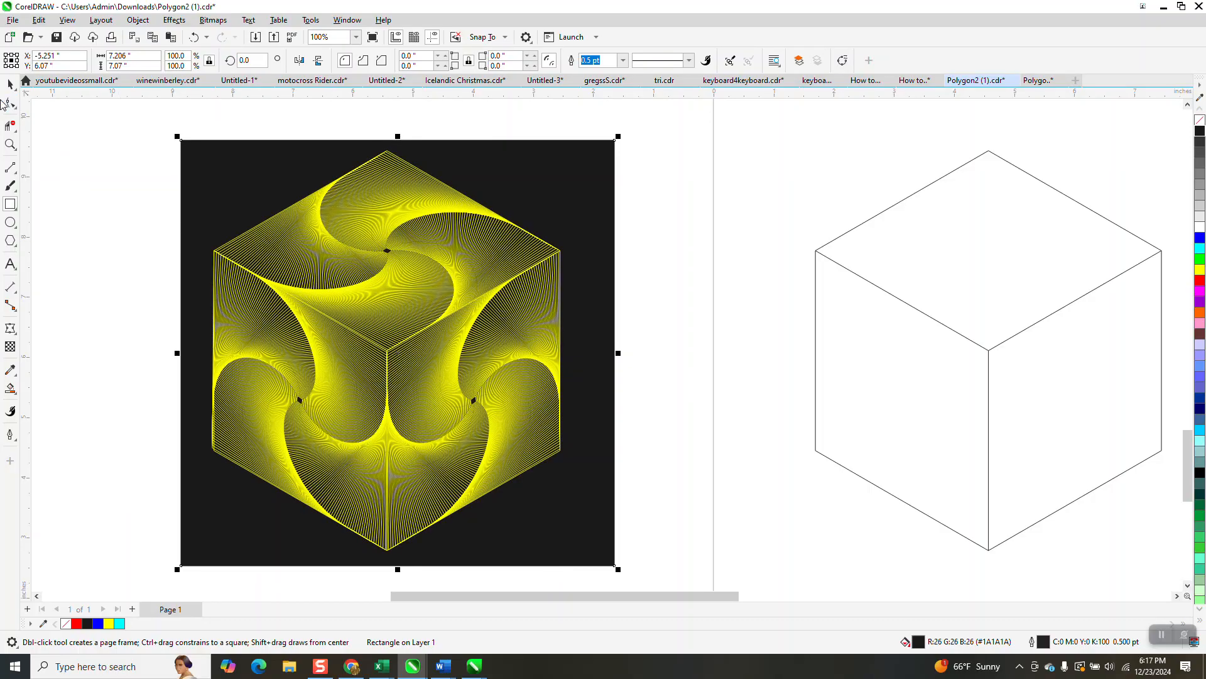
Zoom around the page to review the finished yellow cube beside the other drawings and the Zentangle Paradox title
left_click(10, 84)
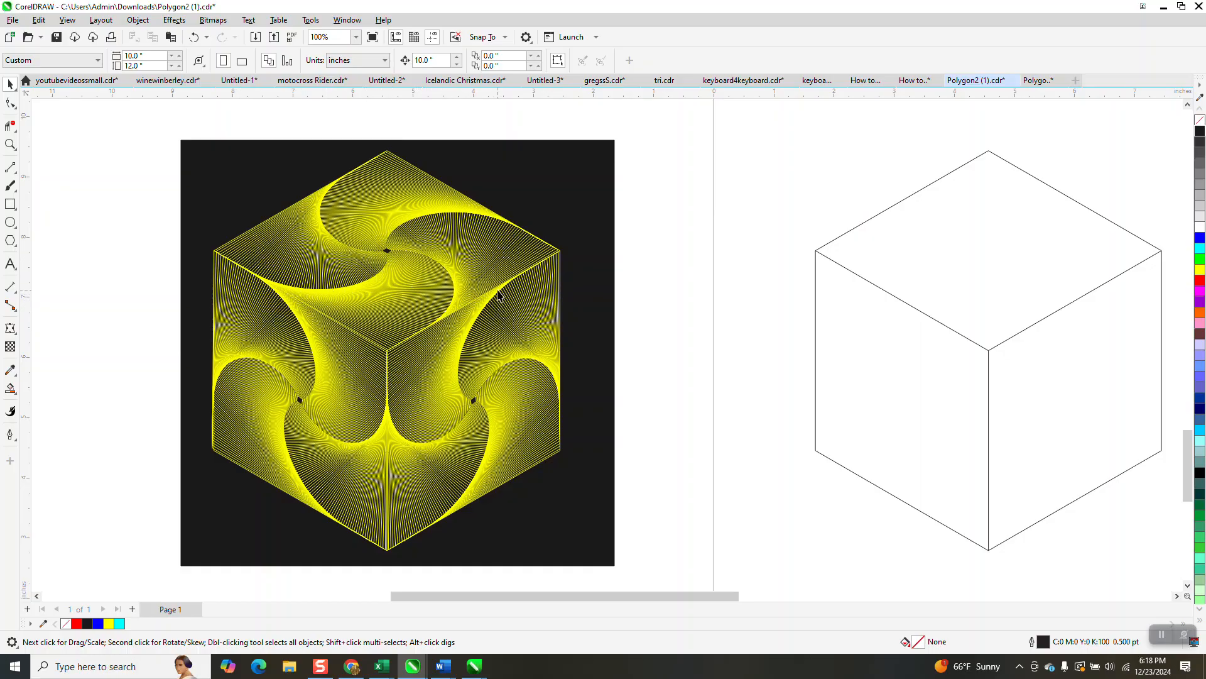
scroll(498, 300, "down", 1)
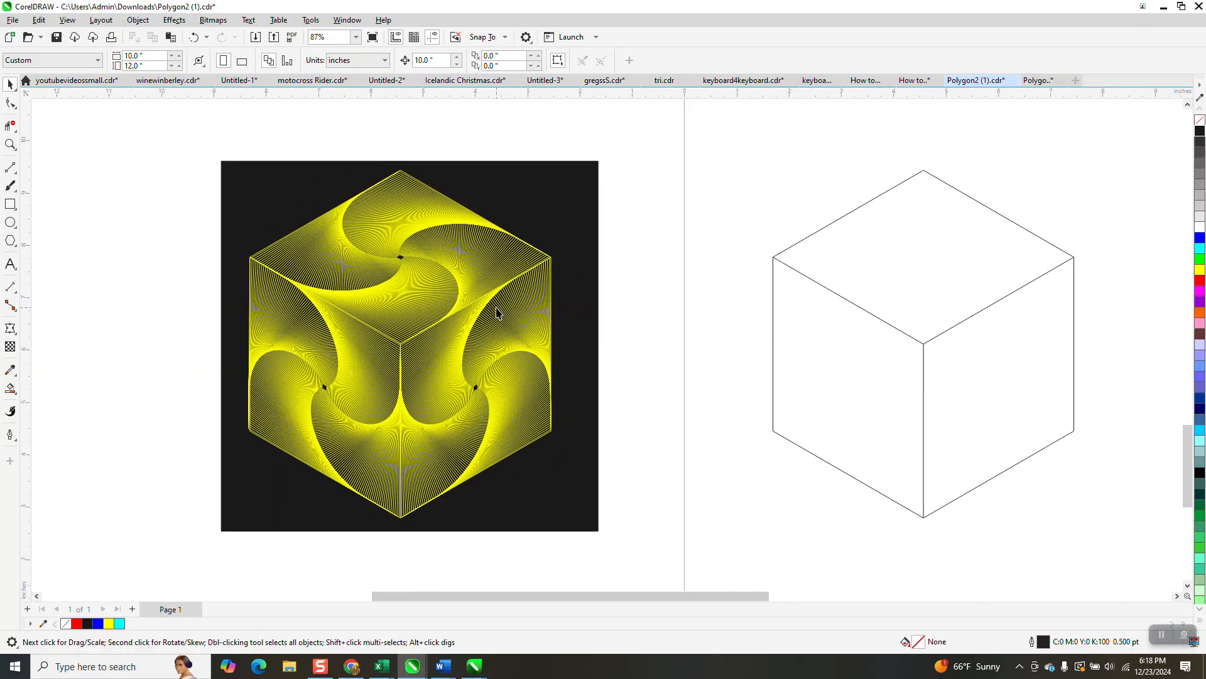
scroll(496, 313, "down", 3)
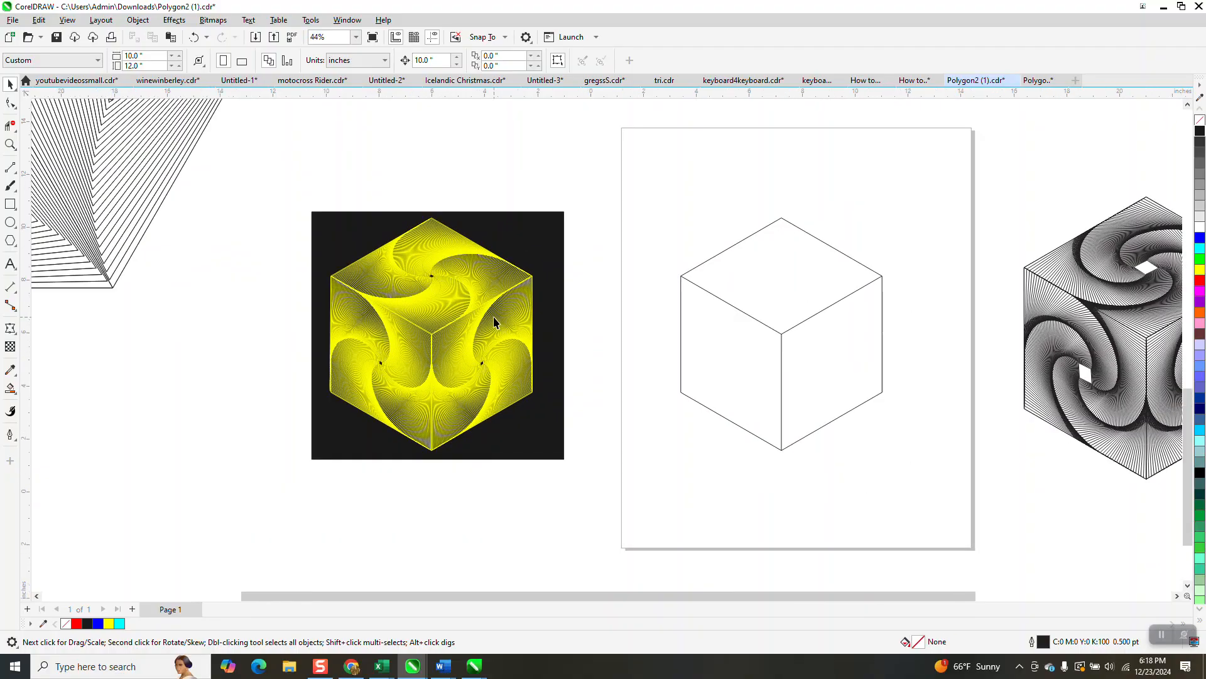
scroll(493, 318, "down", 2)
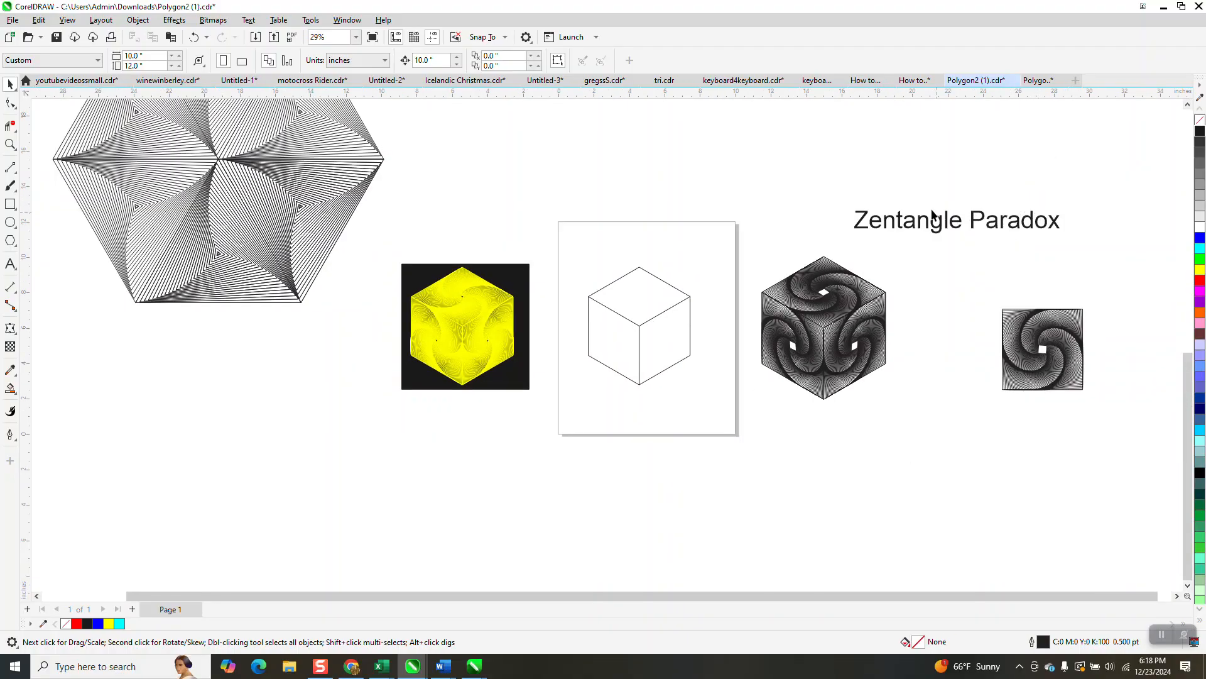
left_click(10, 144)
left_click_drag(833, 201, 1110, 272)
scroll(575, 273, "down", 2)
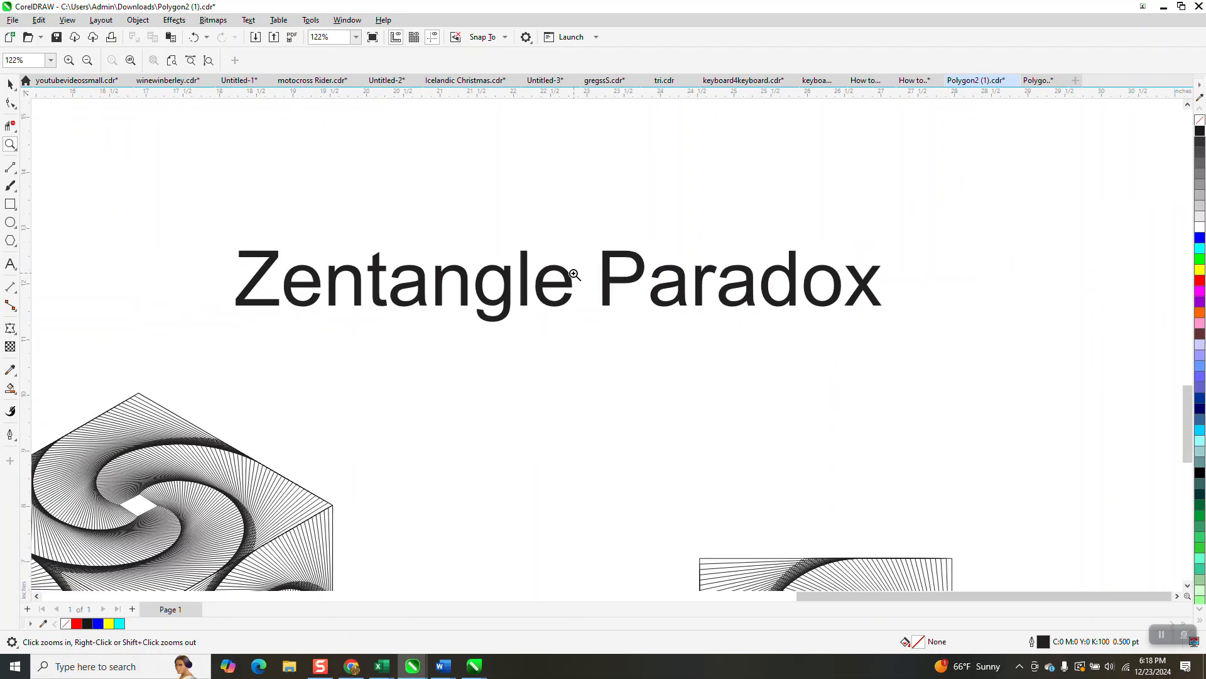
scroll(575, 273, "down", 3)
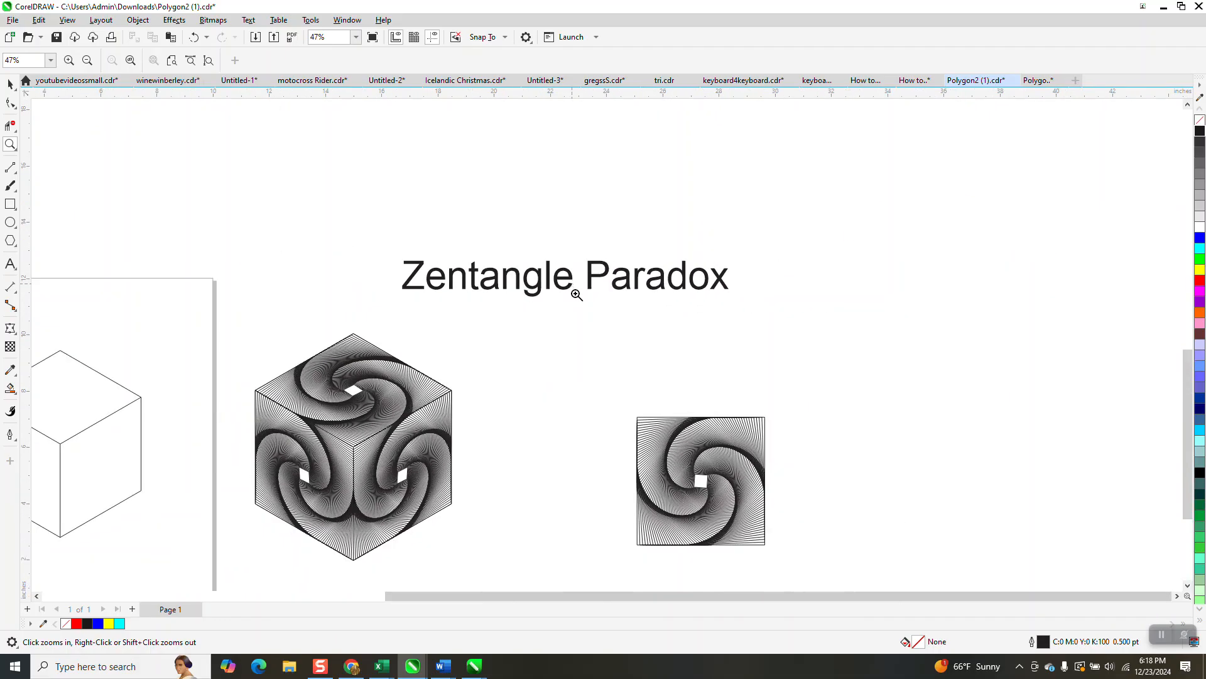
scroll(578, 300, "down", 3)
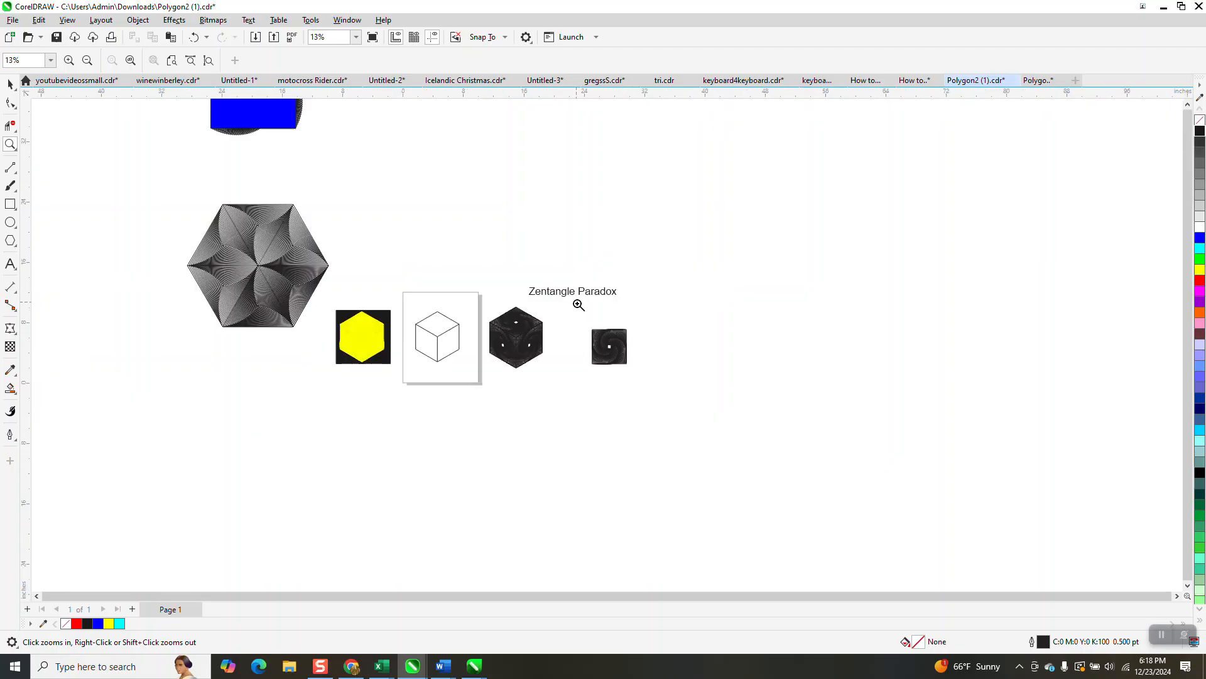